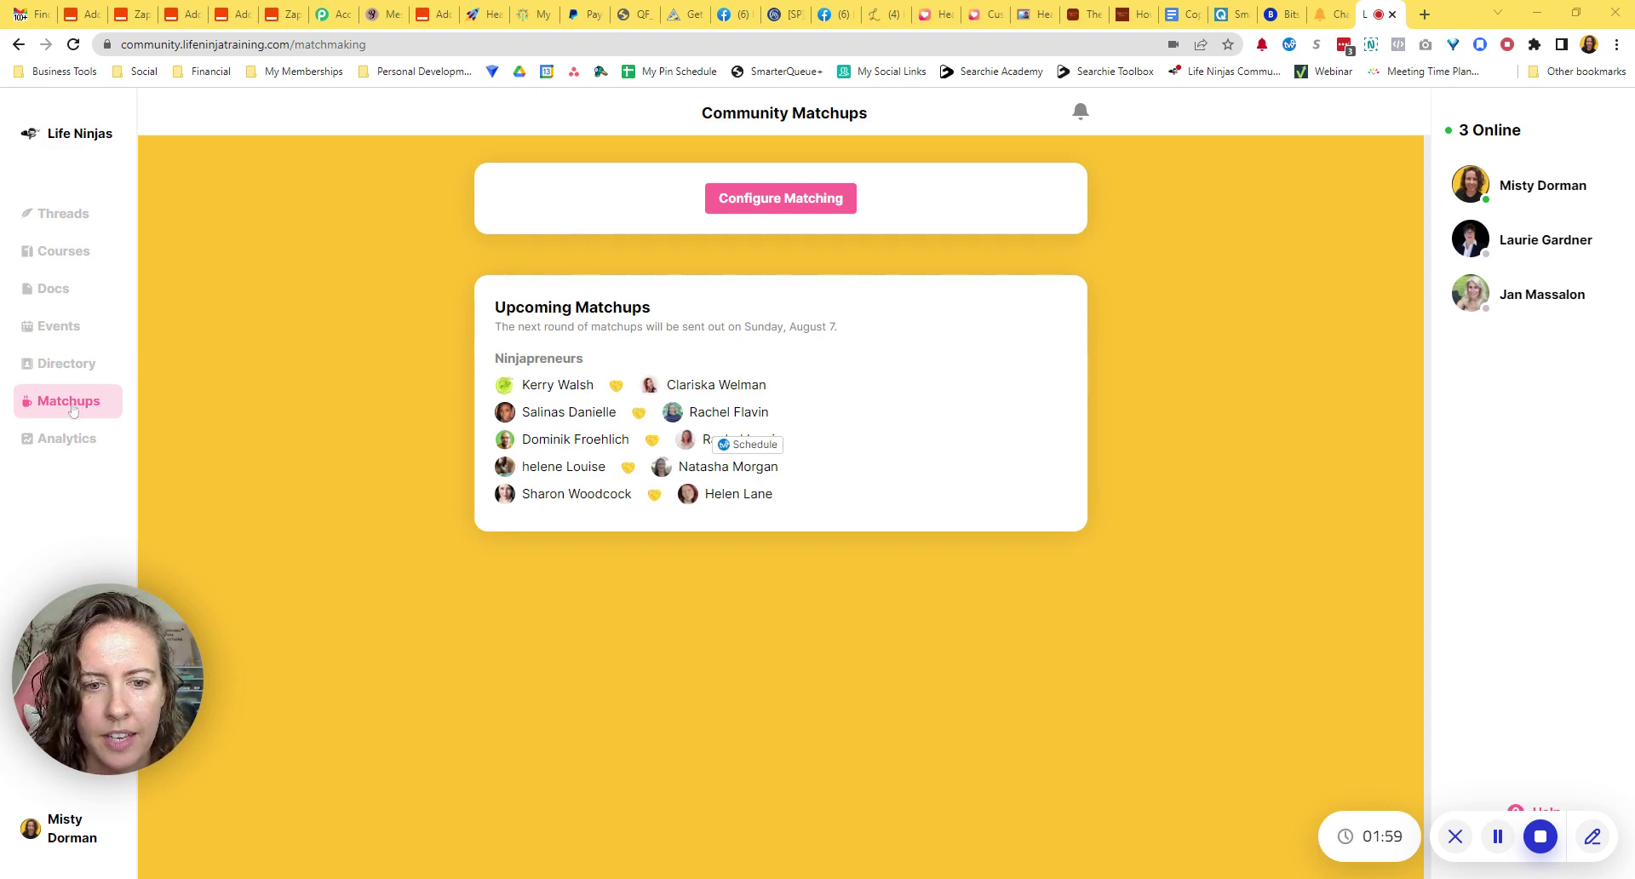
- Open the matching configuration and examine the member opt-ins and the group size options in the matchmaking settings
left_click(753, 199)
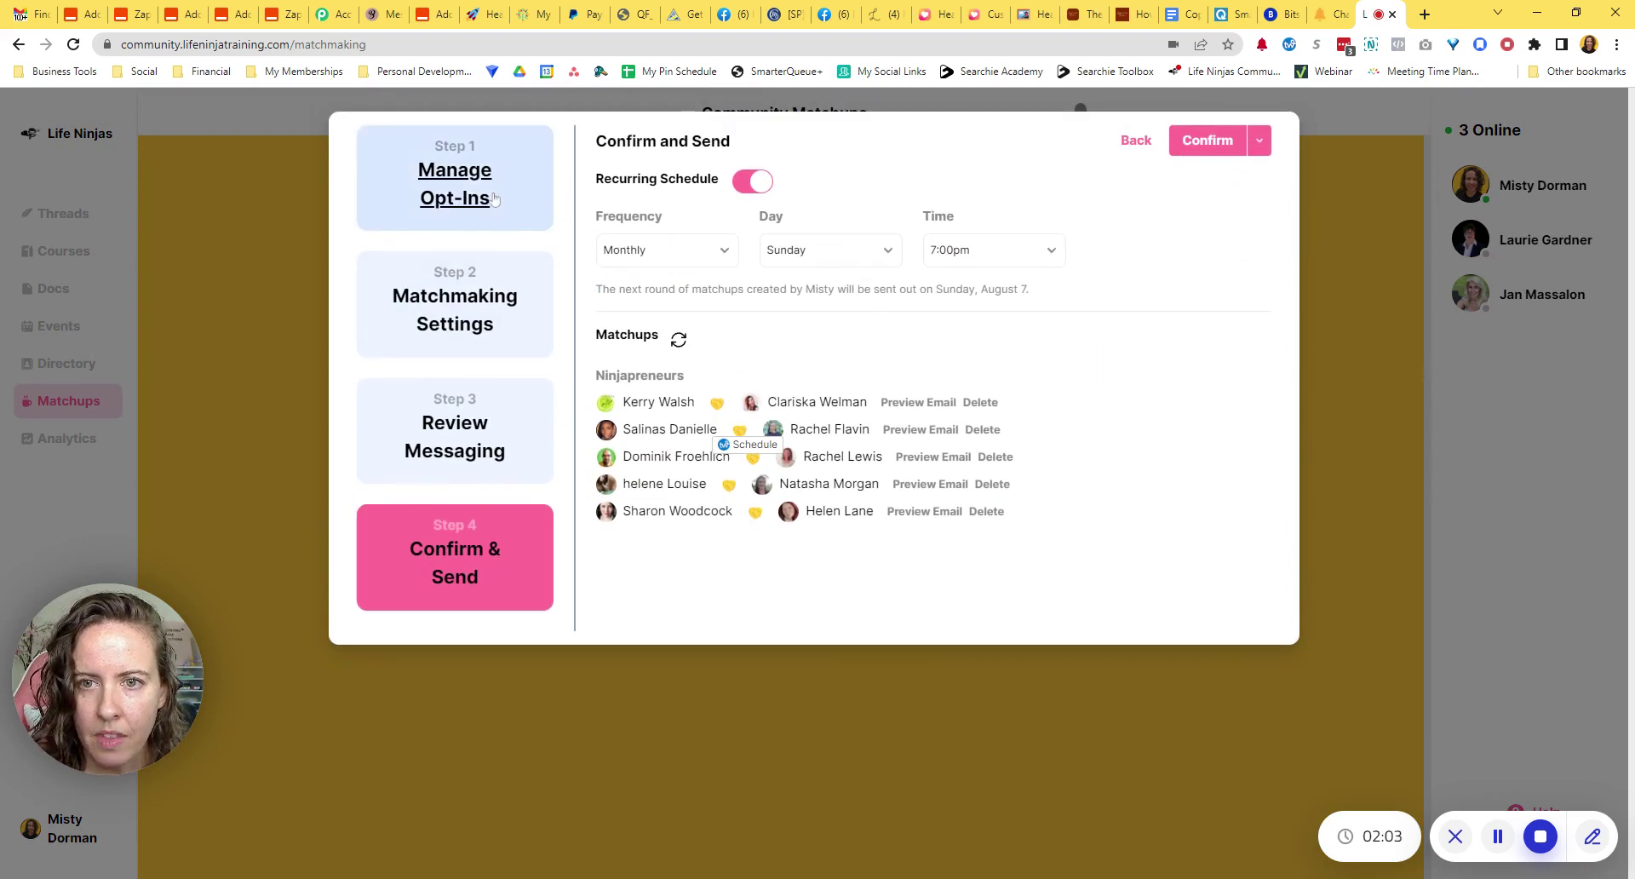
left_click(505, 217)
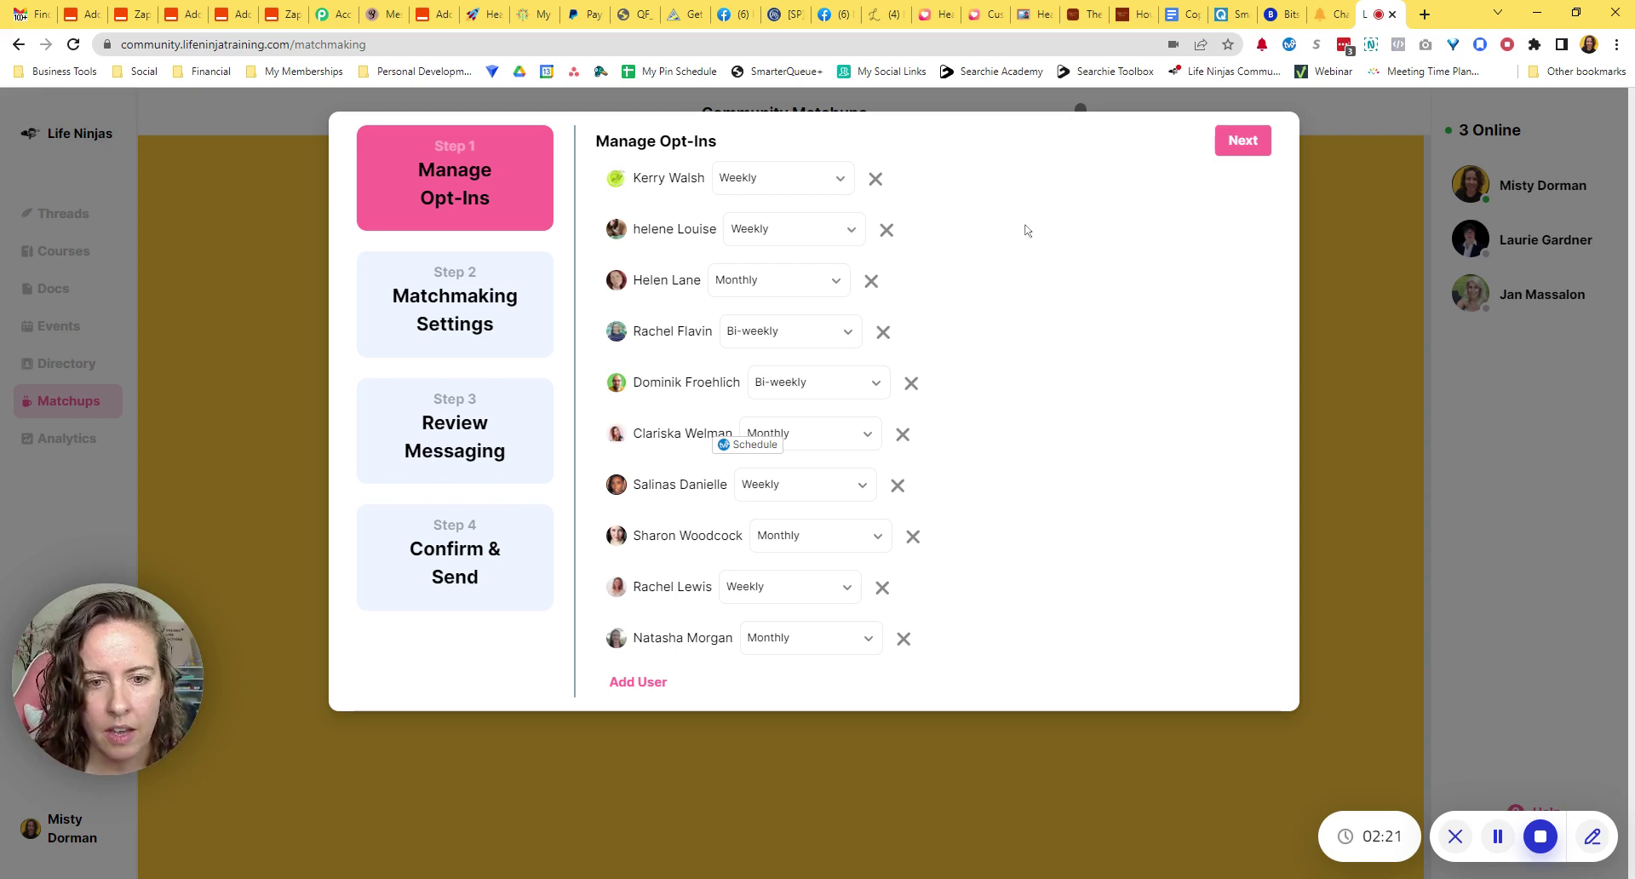
left_click(1243, 141)
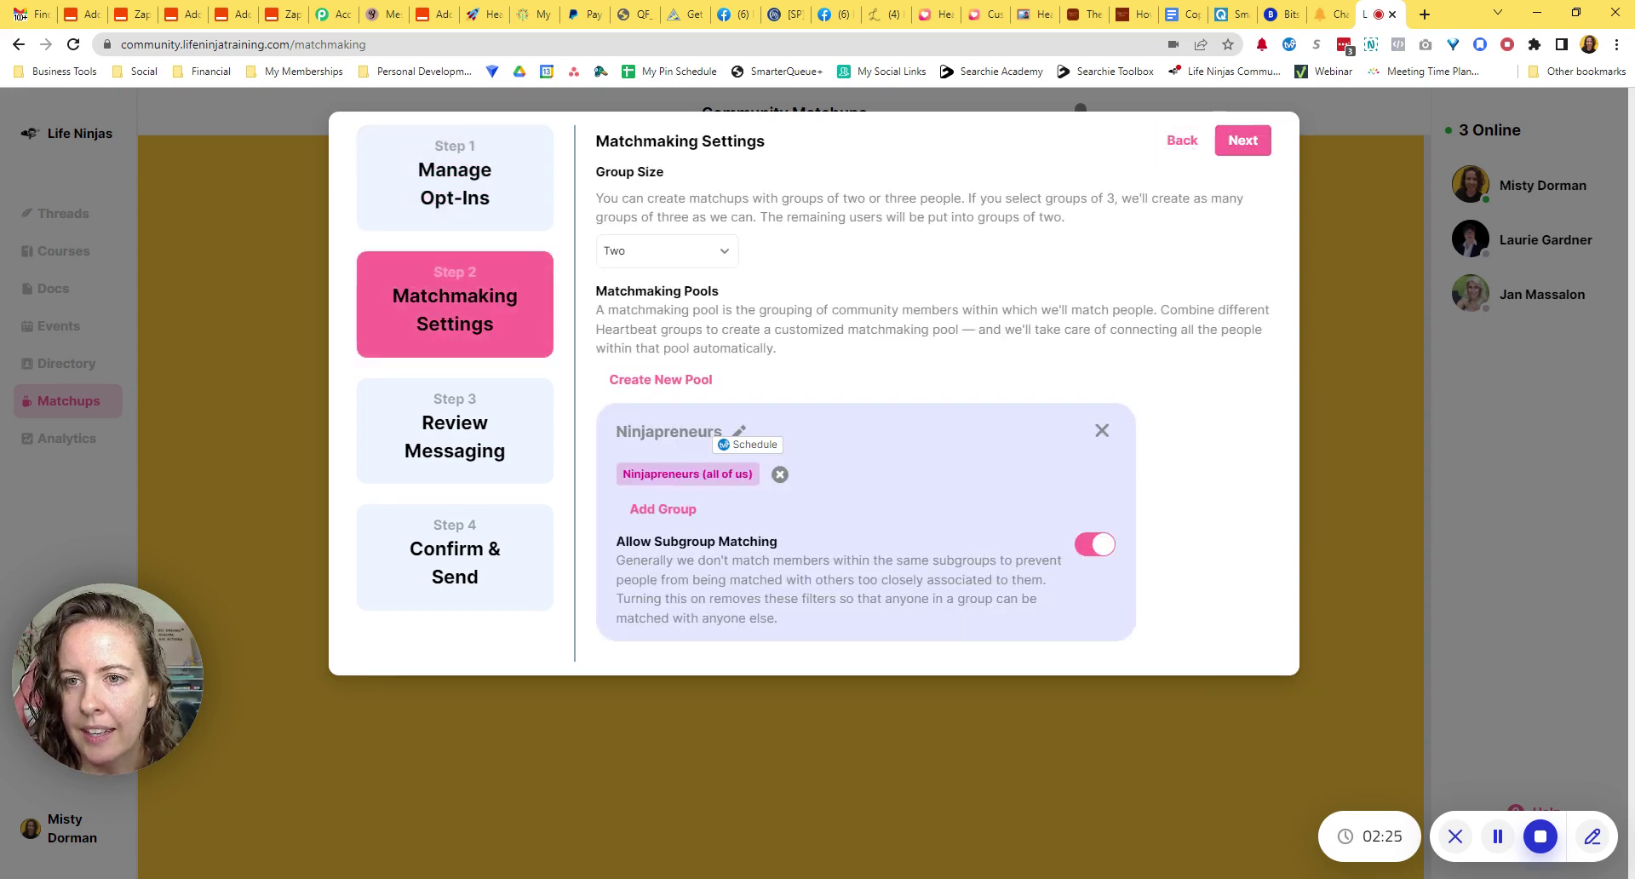
left_click(725, 254)
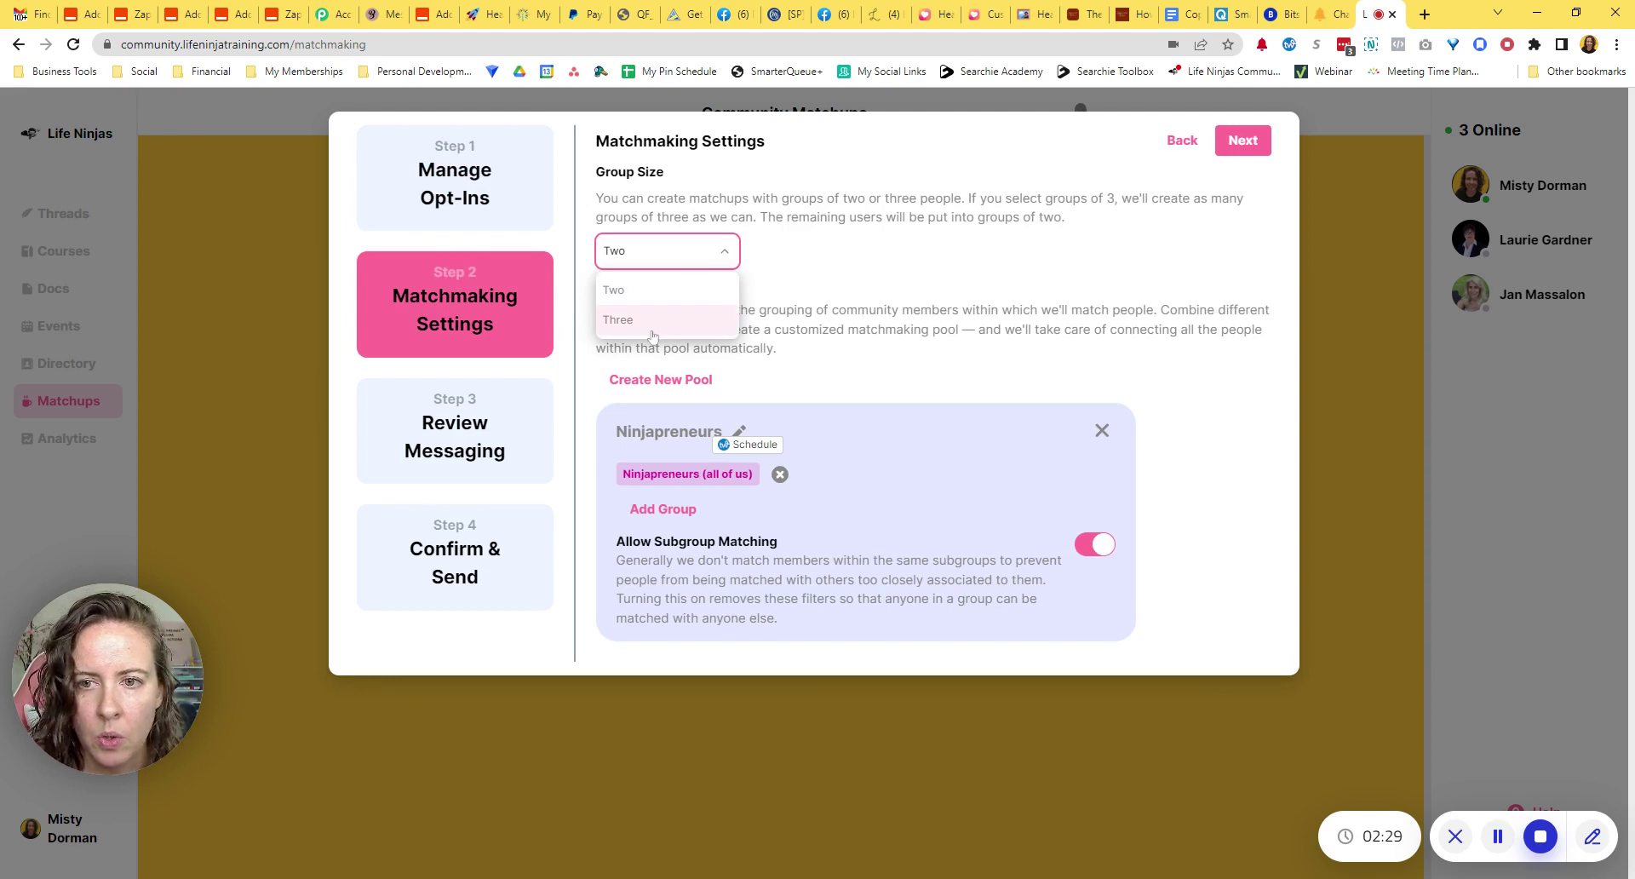
left_click(814, 253)
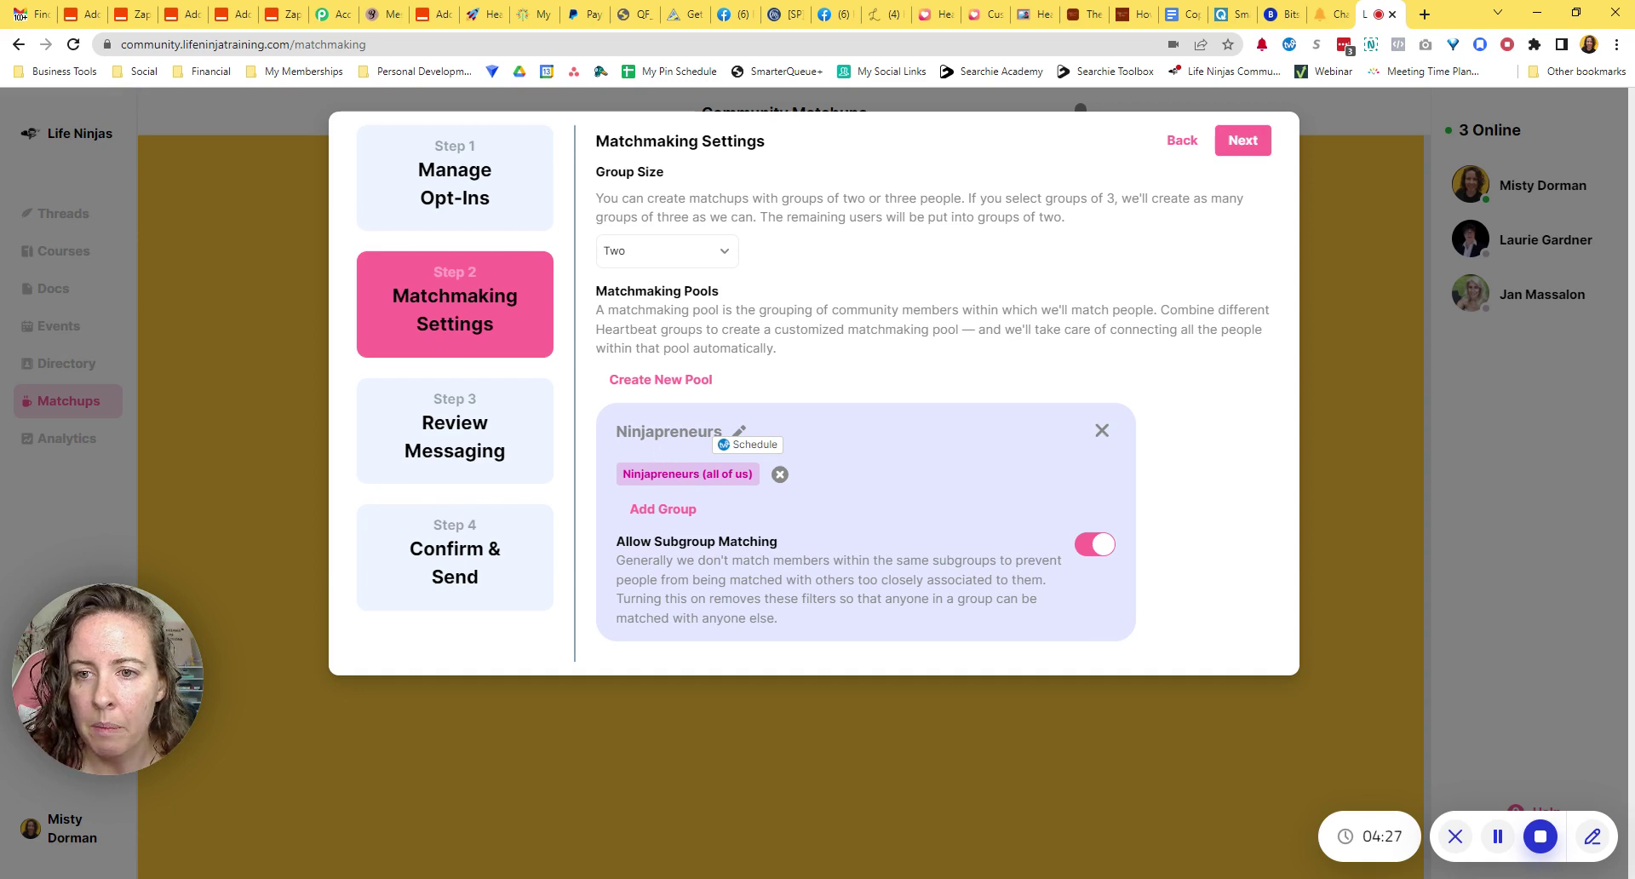
- Open the Ninjapreneurs pool's name for editing and leave it without entering a new name
left_click_drag(616, 432, 733, 431)
left_click(740, 431)
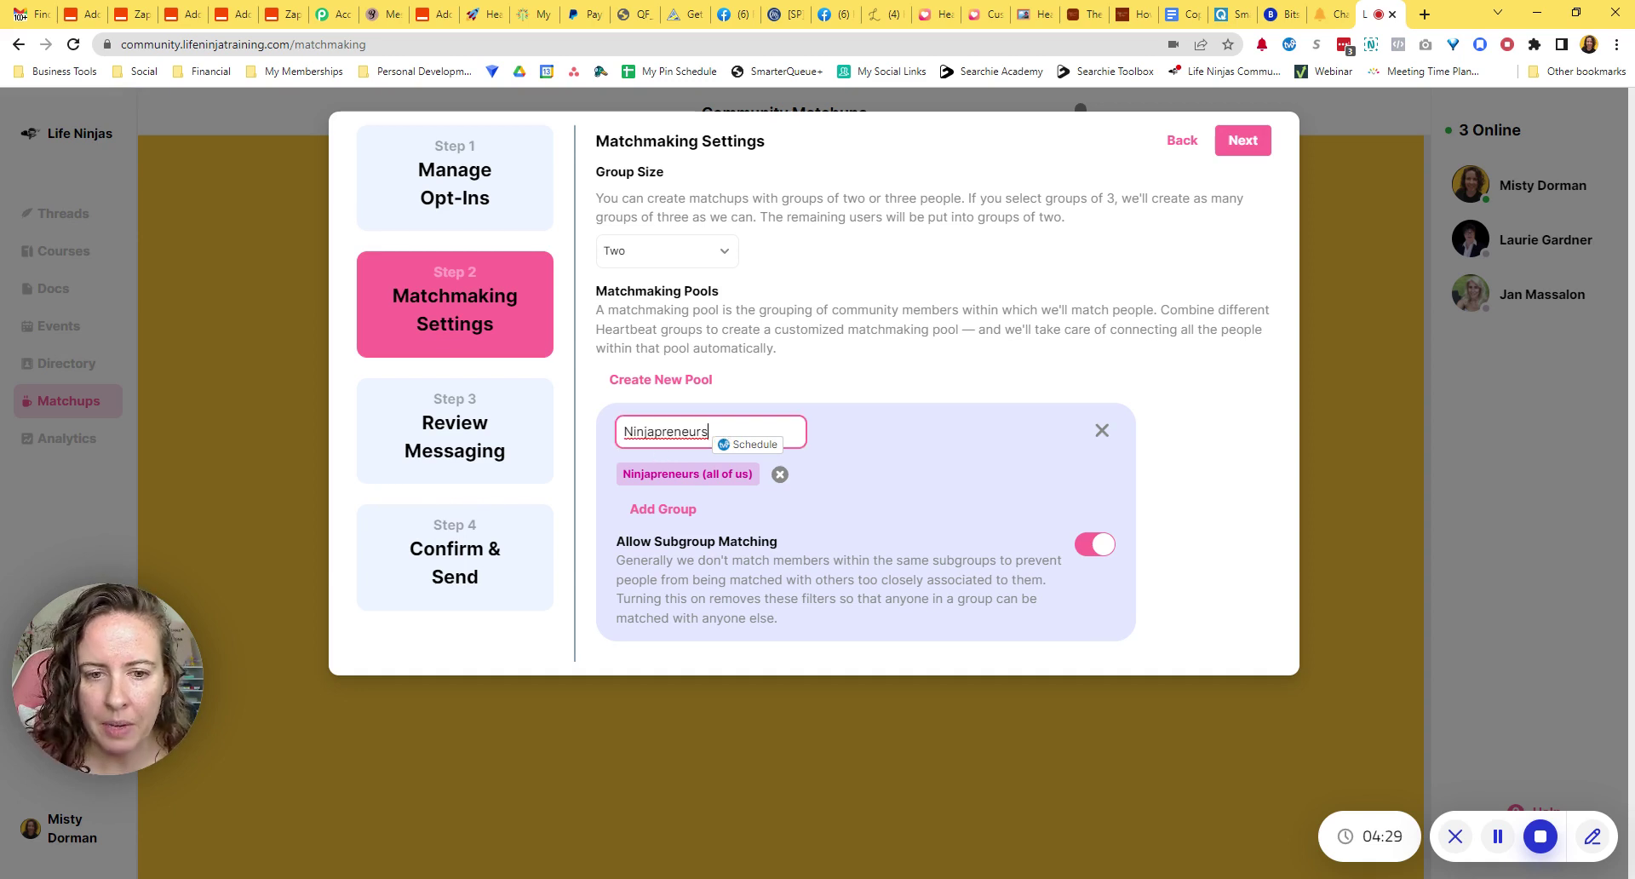
left_click(859, 361)
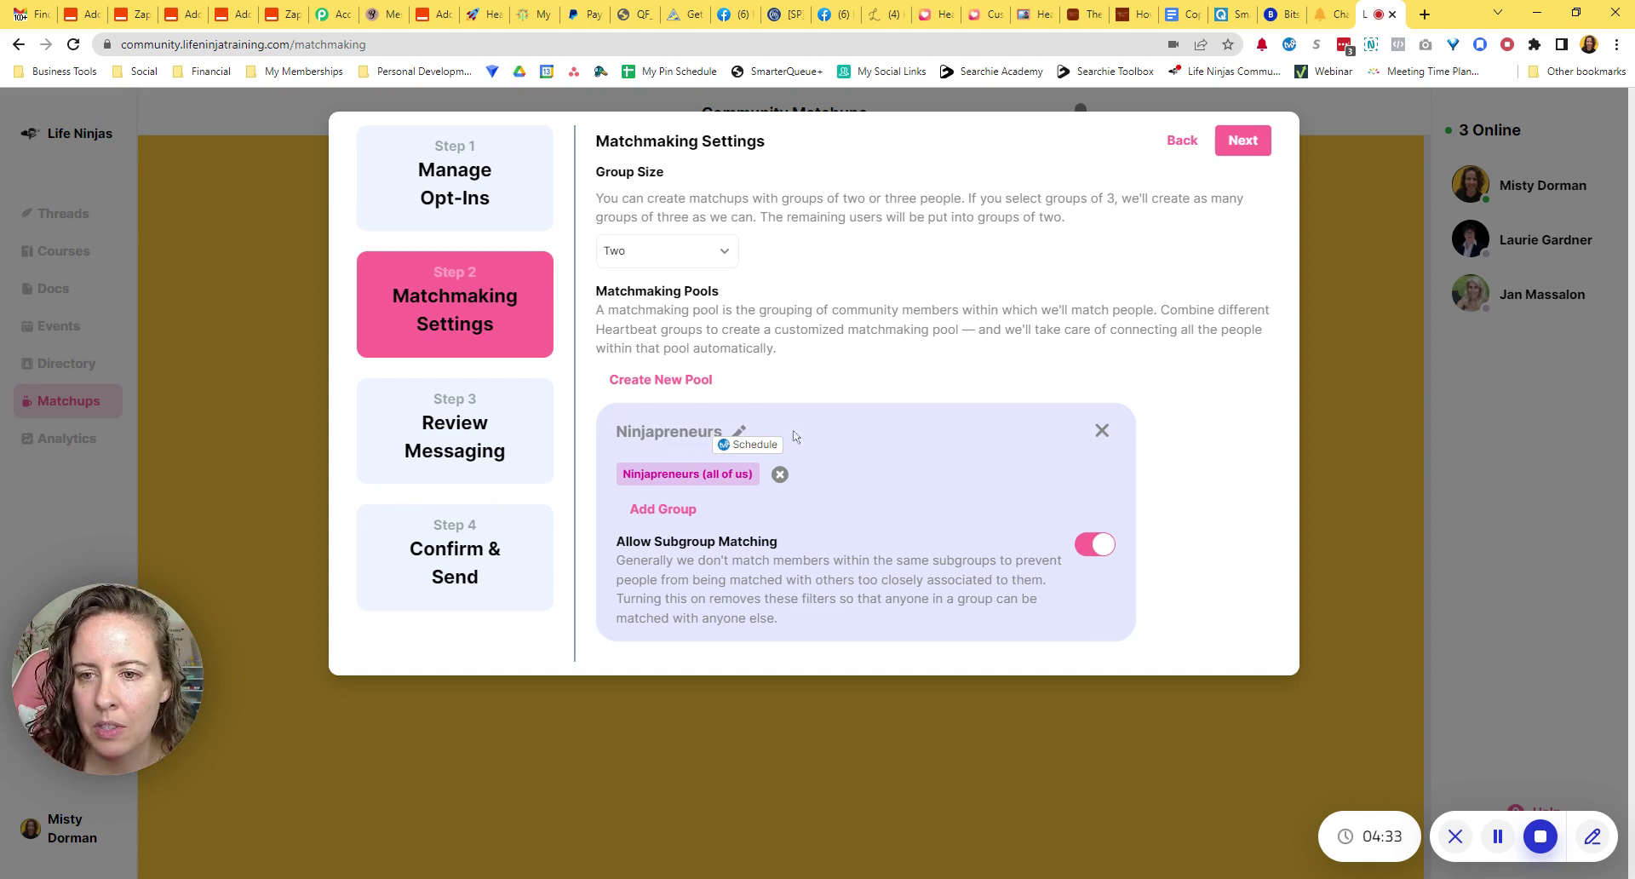
- Create a second matchmaking pool and name it Test
left_click(657, 385)
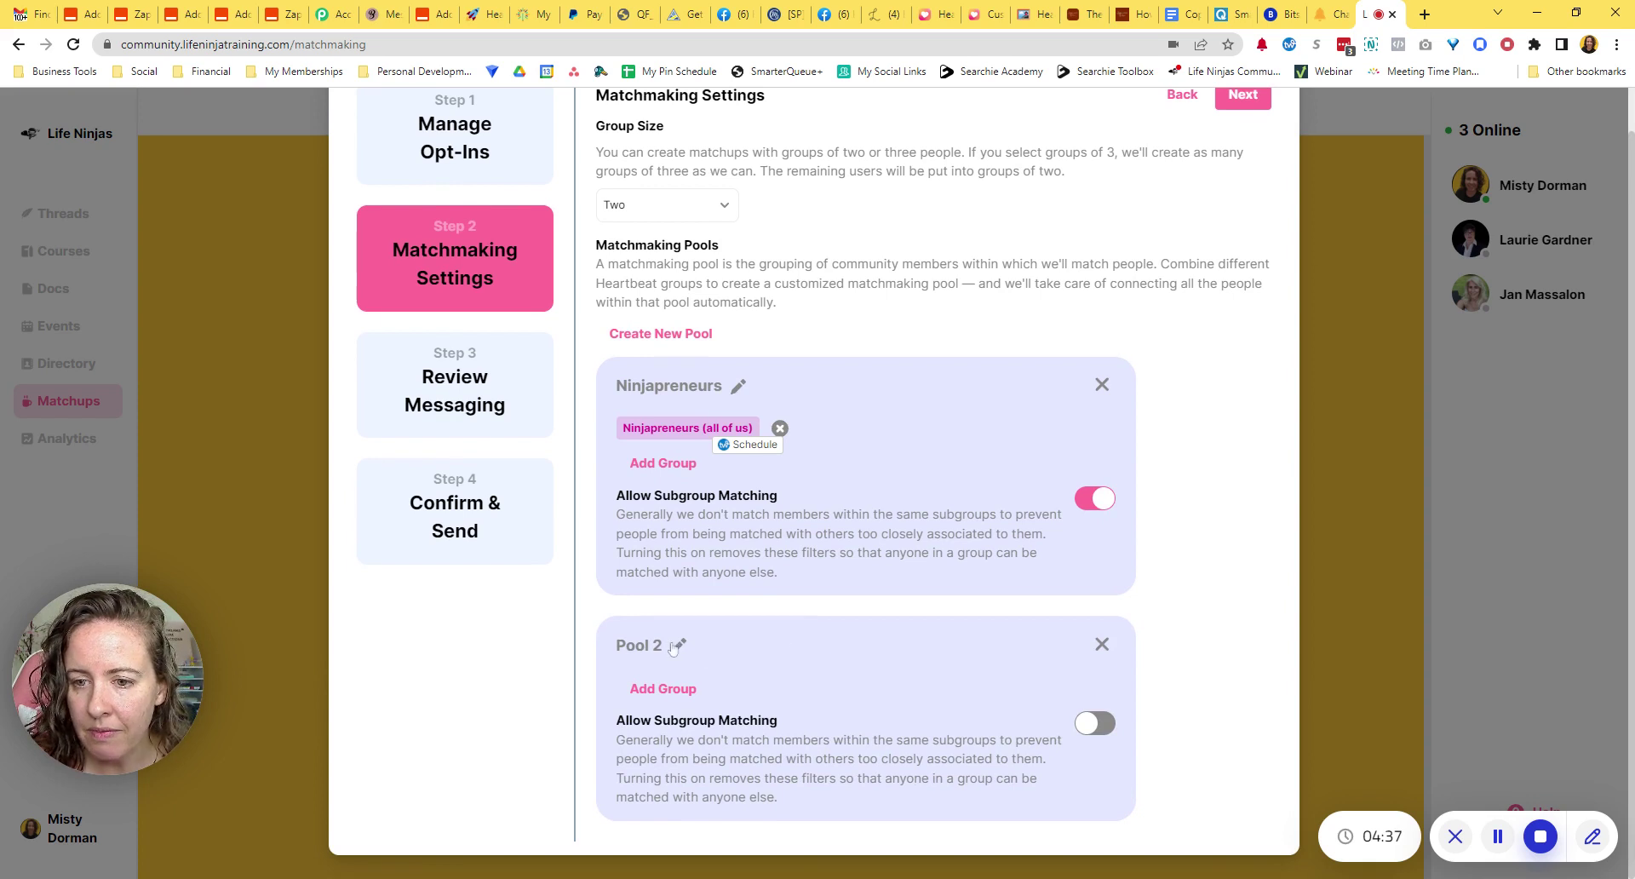
left_click(679, 645)
left_click_drag(663, 645, 600, 657)
type("Test")
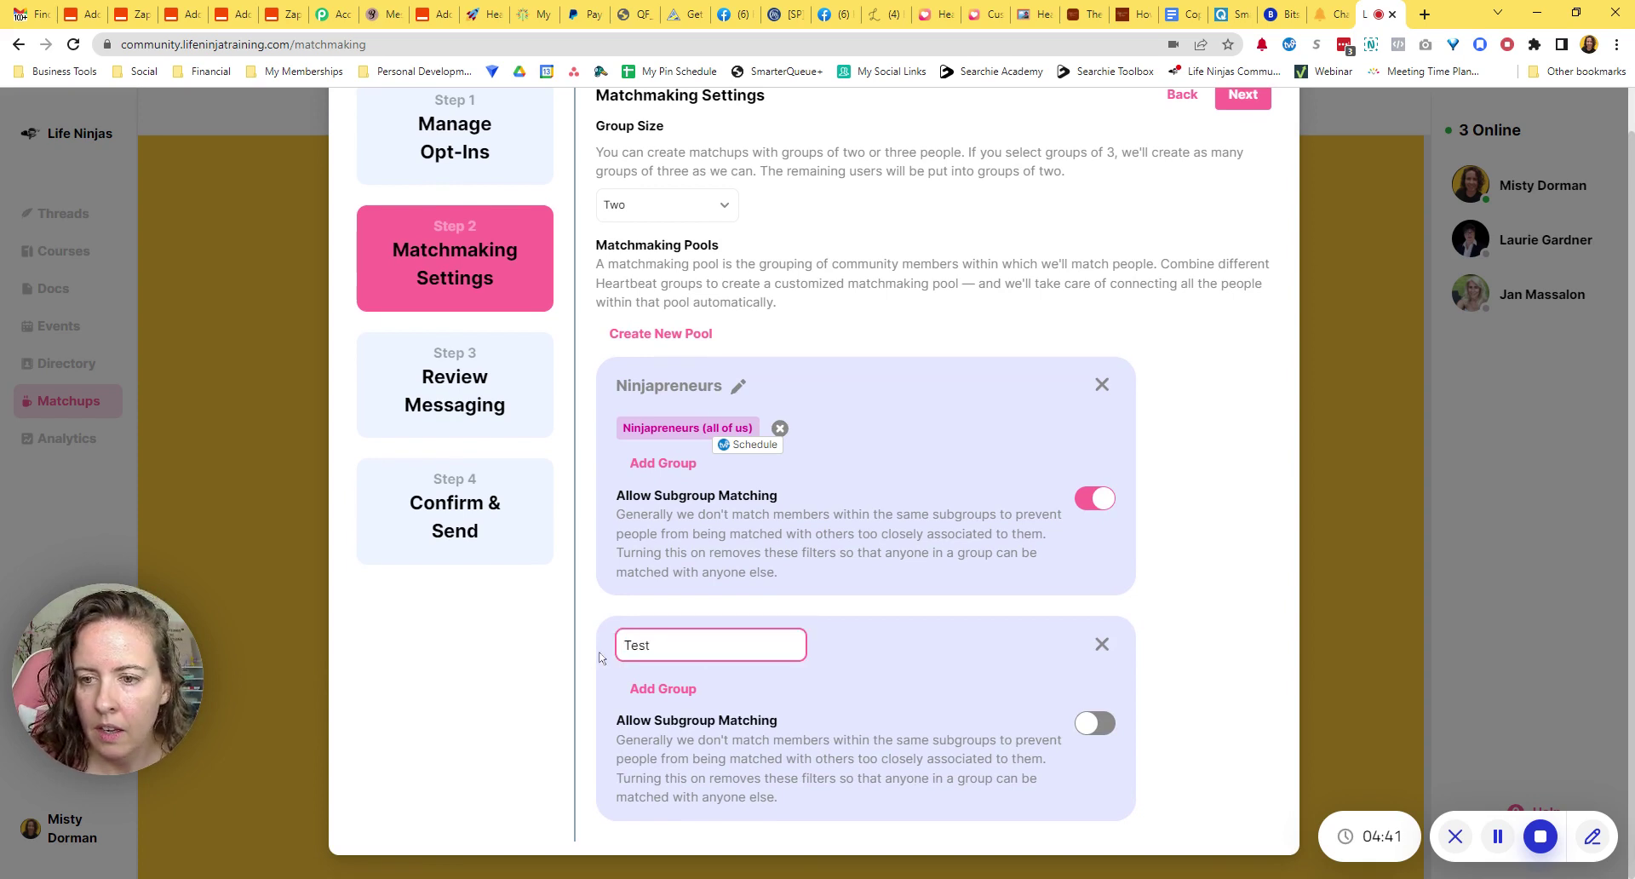
left_click(914, 677)
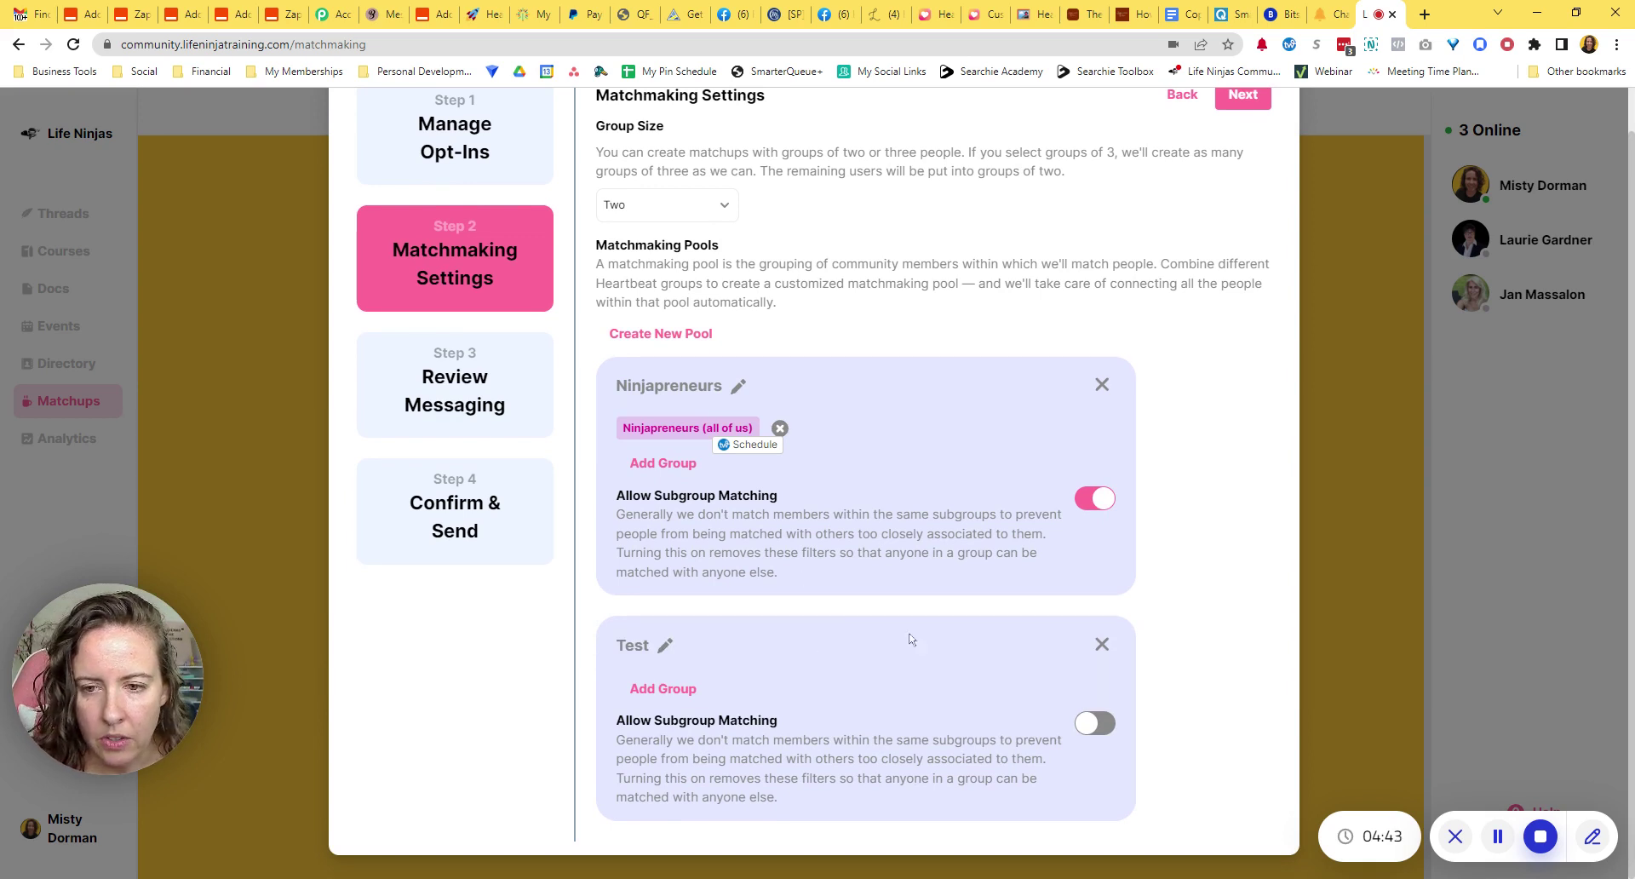
- Search the Test pool's available groups for "user", clear the search, and add and remove the Members group
left_click(673, 692)
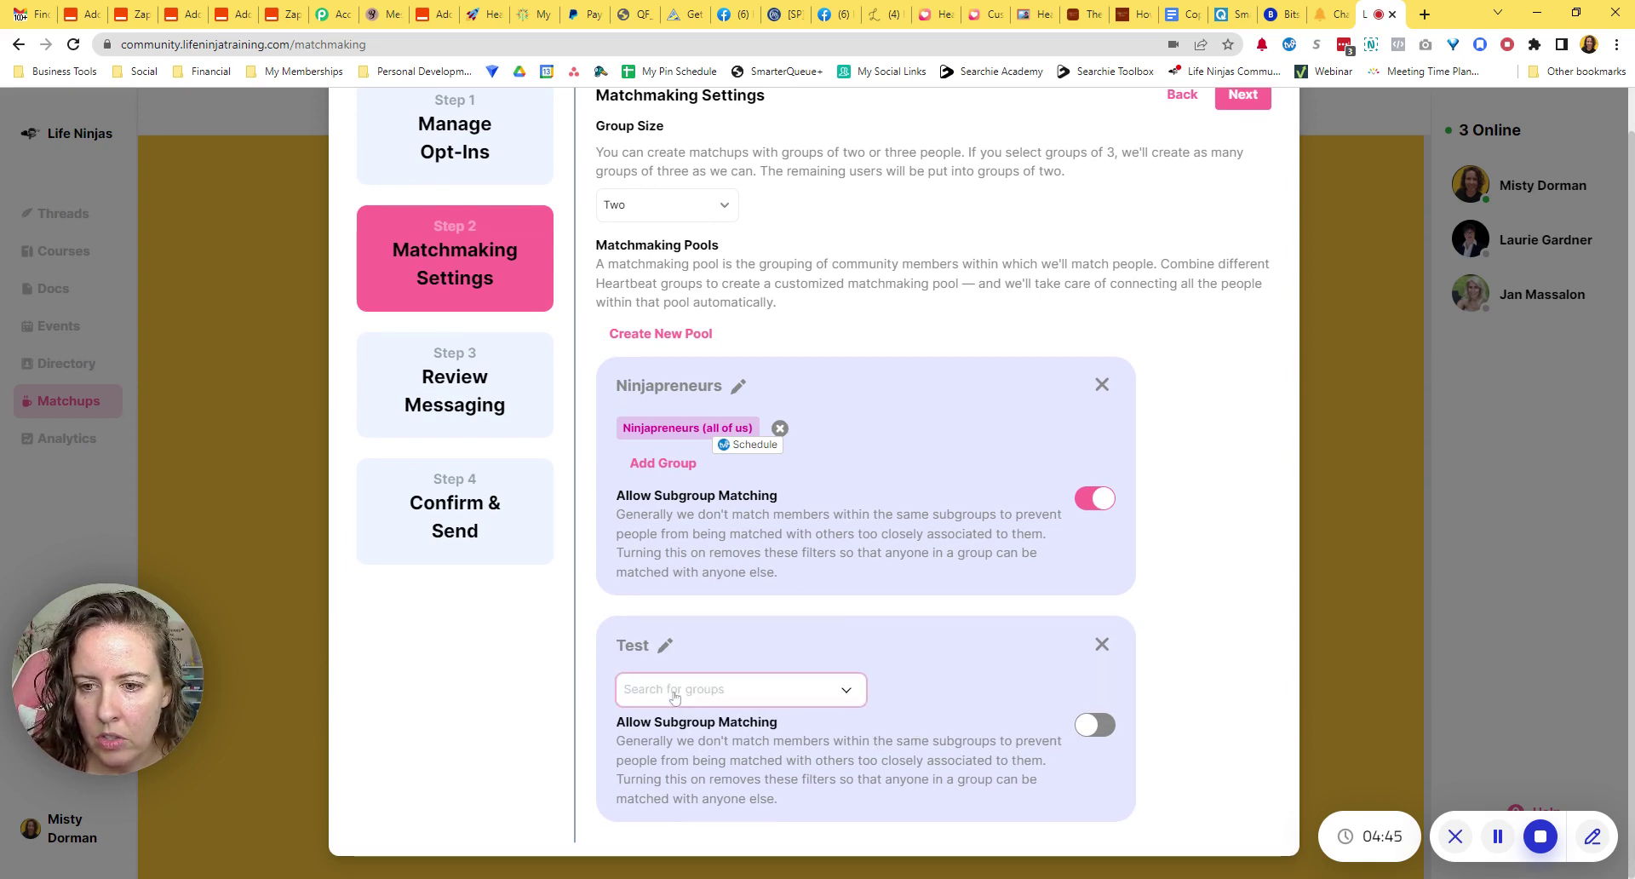
left_click(782, 700)
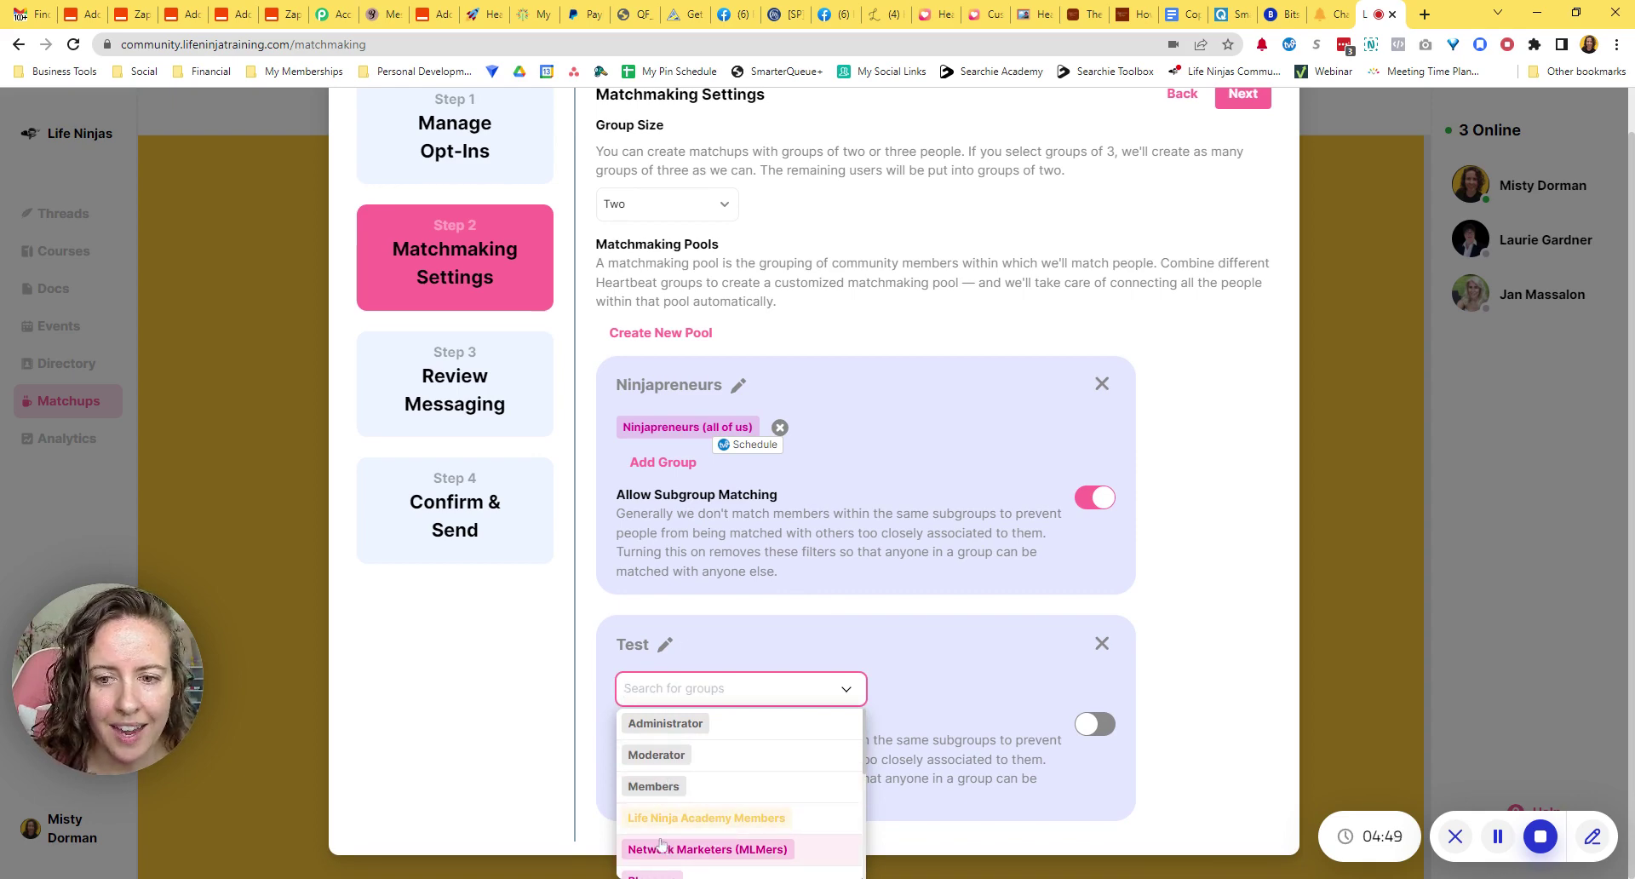
scroll(661, 813, "down", 3)
scroll(673, 783, "up", 3)
type("user")
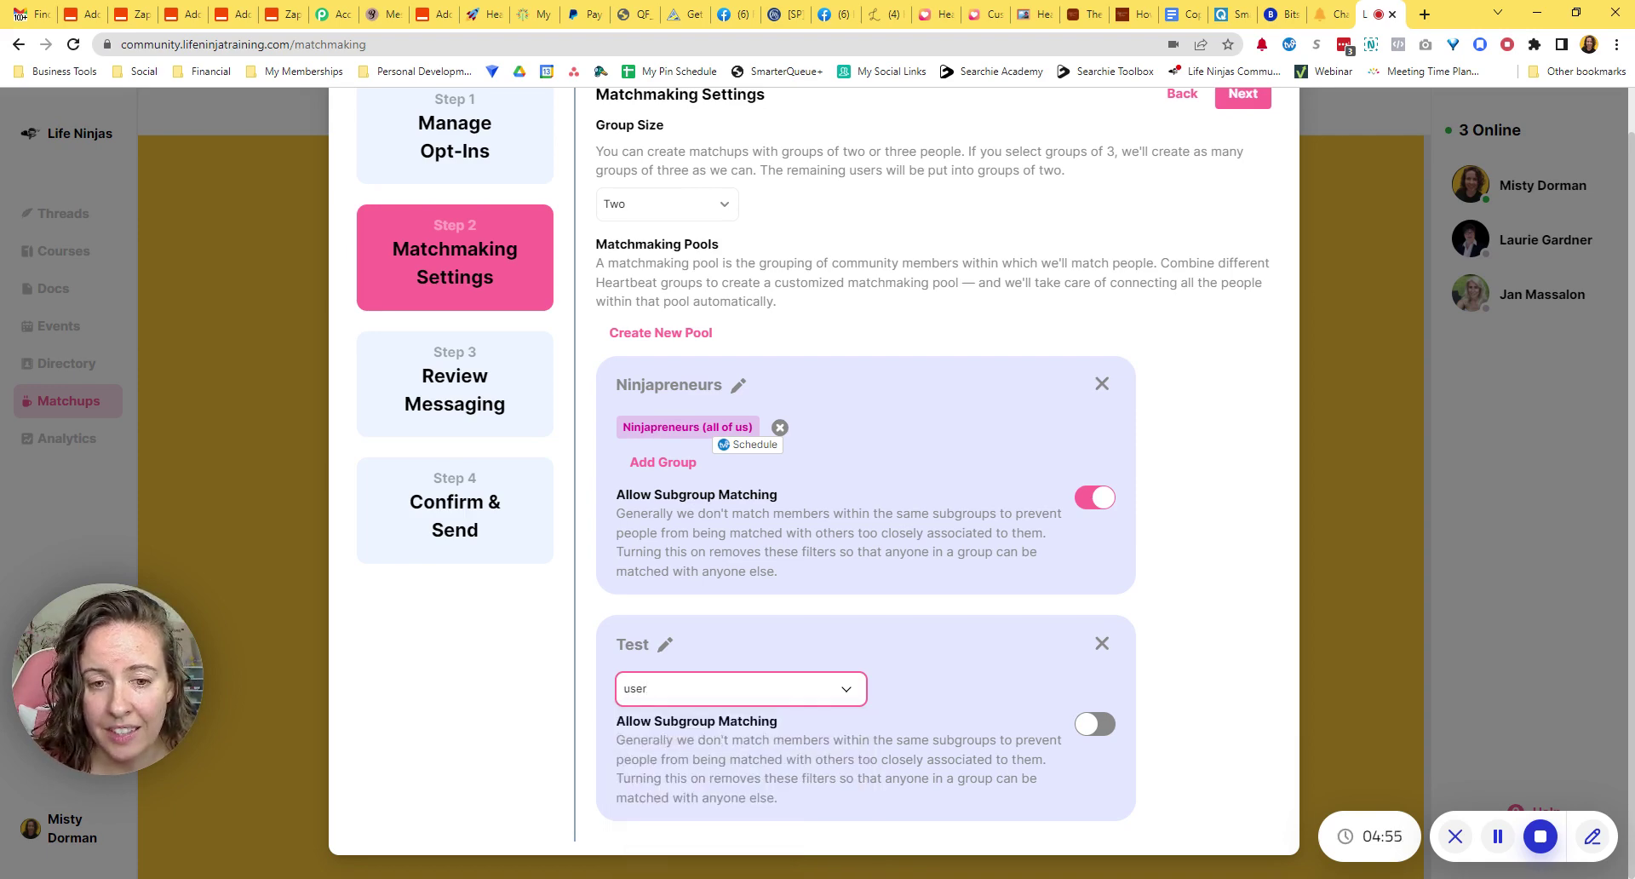
key("BackSpace")
key("BackSpace")
key("BackSpace")
key("BackSpace")
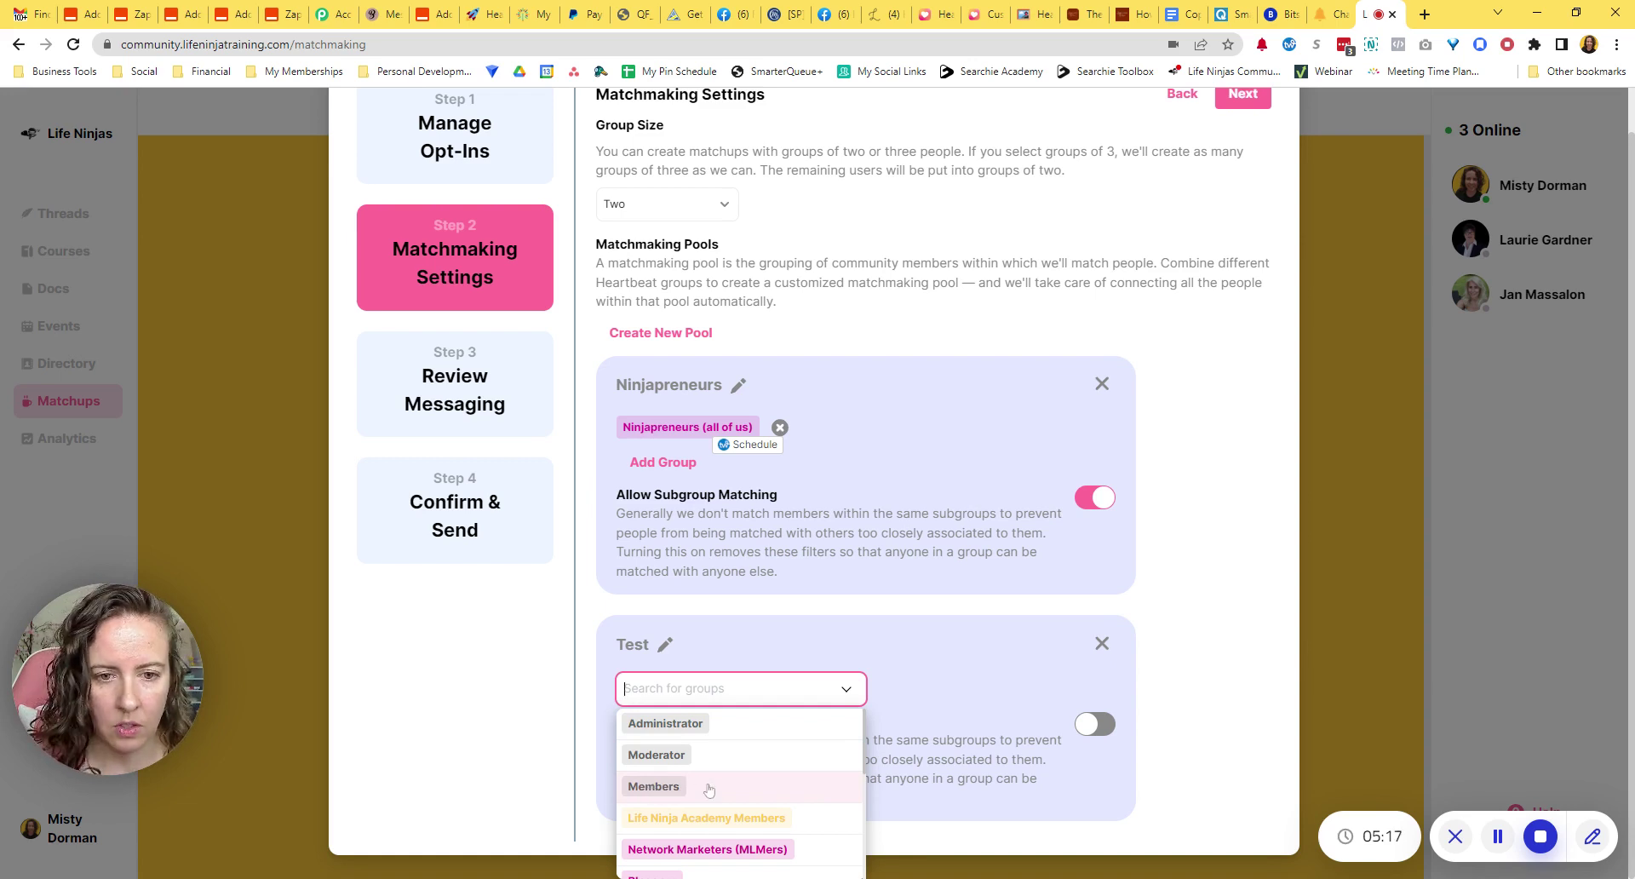
left_click(654, 787)
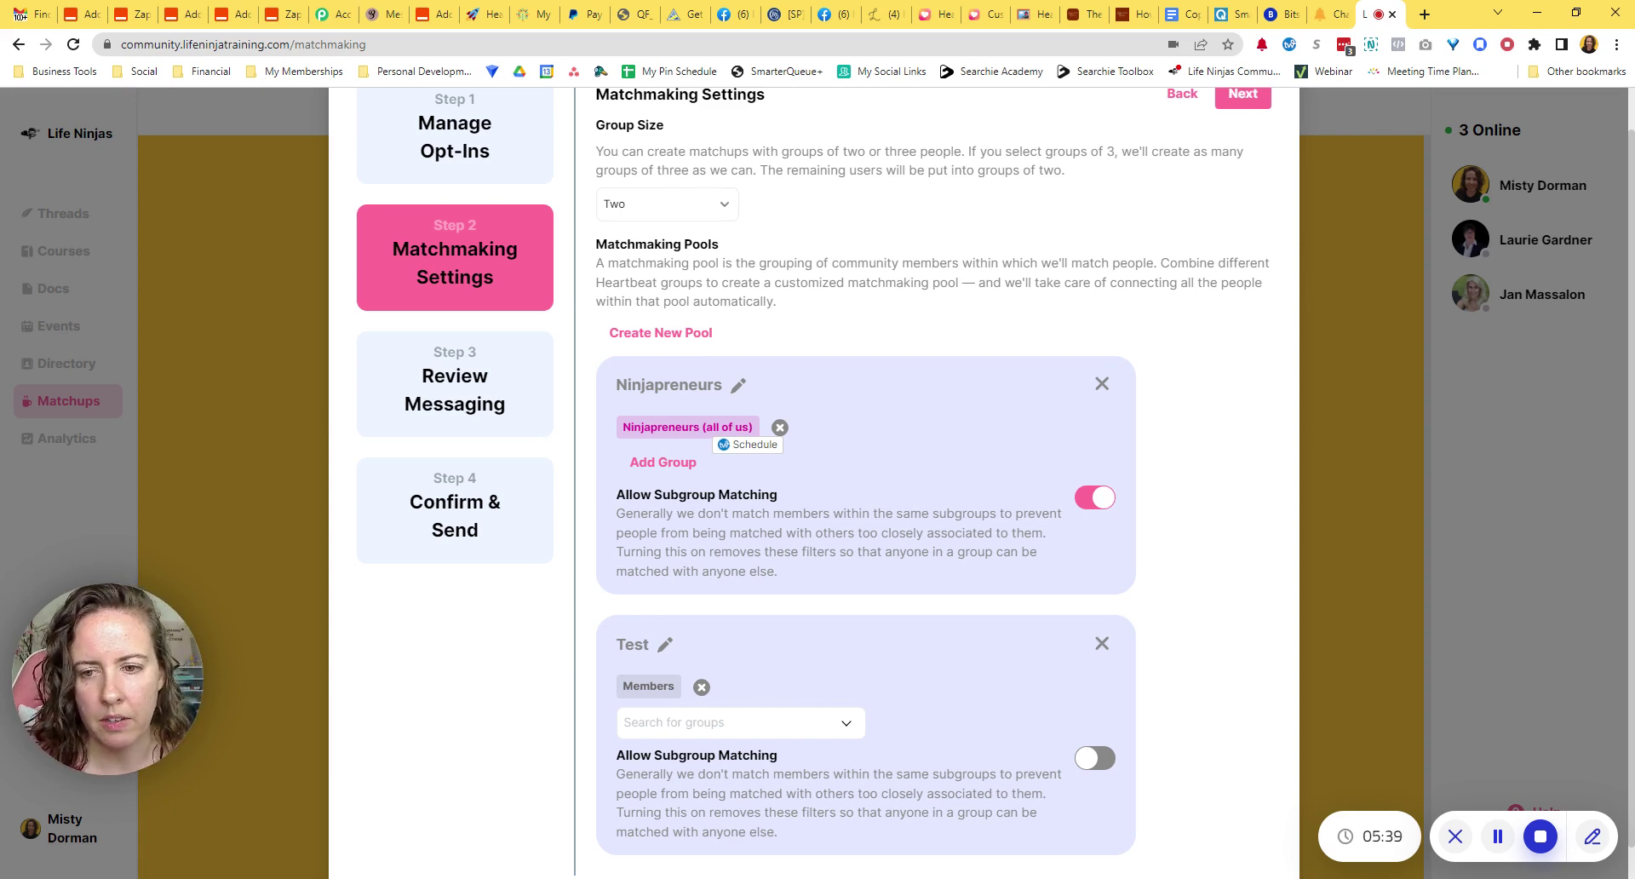
left_click(701, 686)
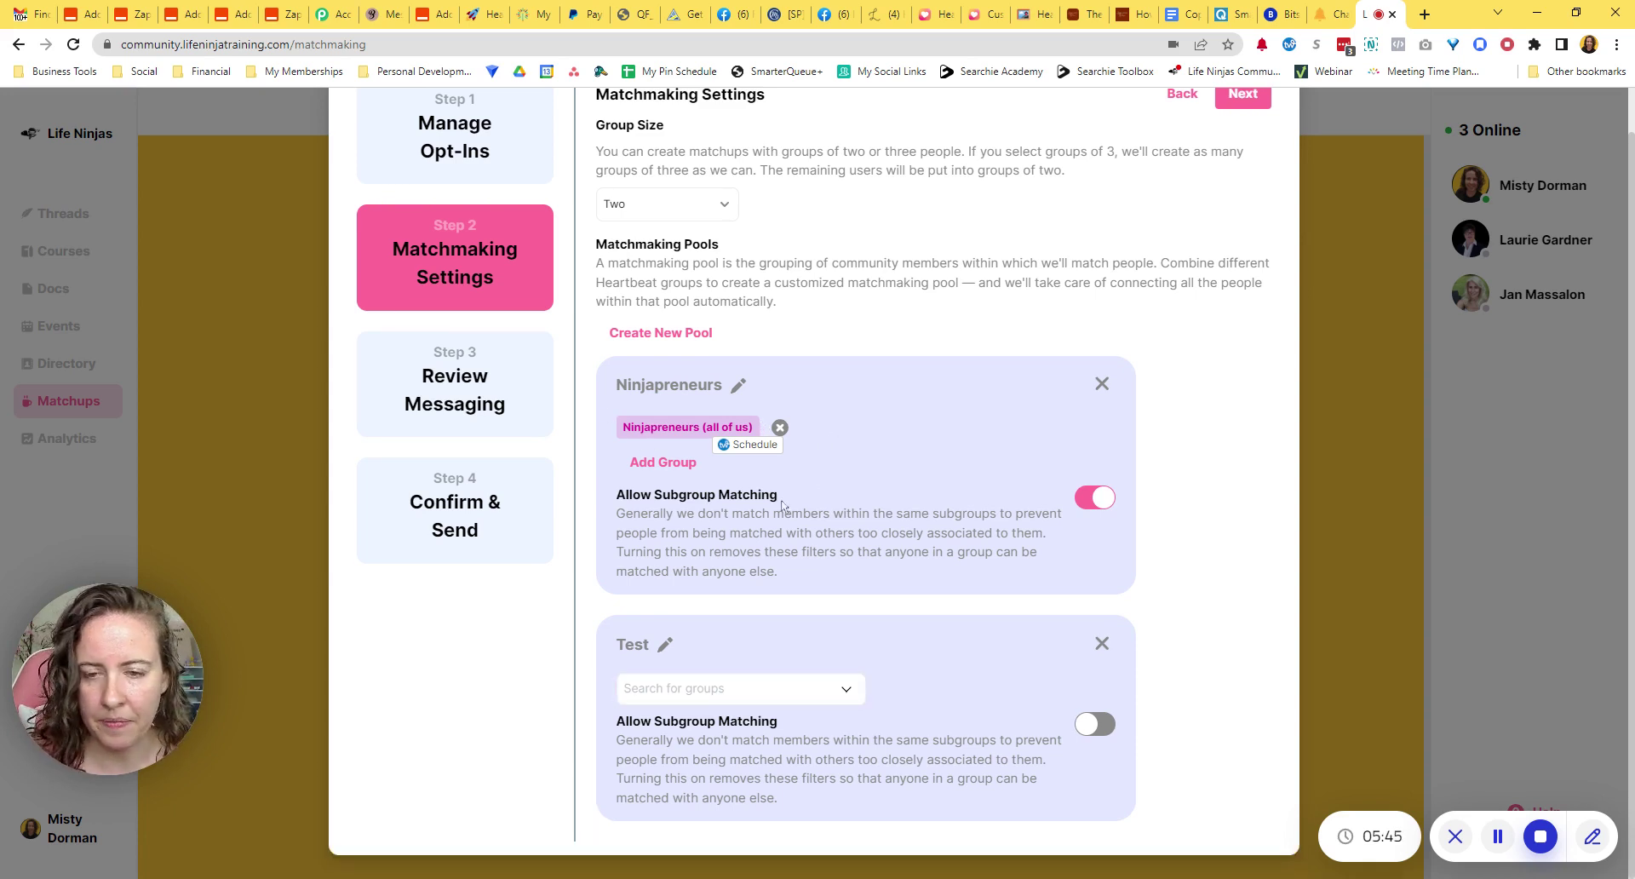
- Look through the groups available for the Test pool and delete the pool
left_click(666, 645)
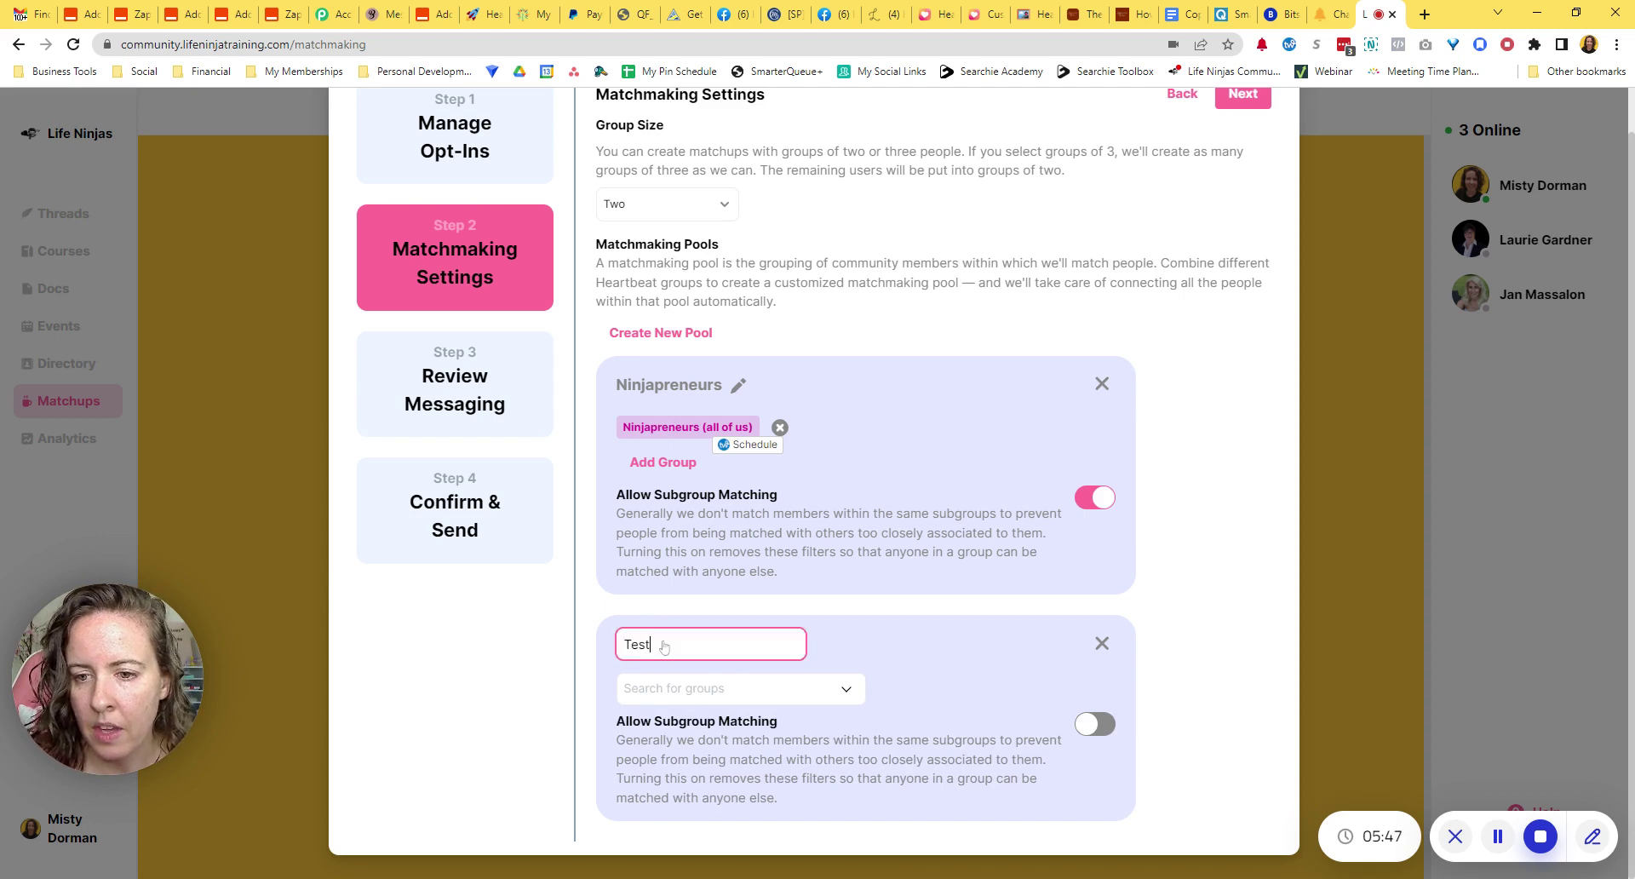
left_click(810, 657)
left_click(834, 678)
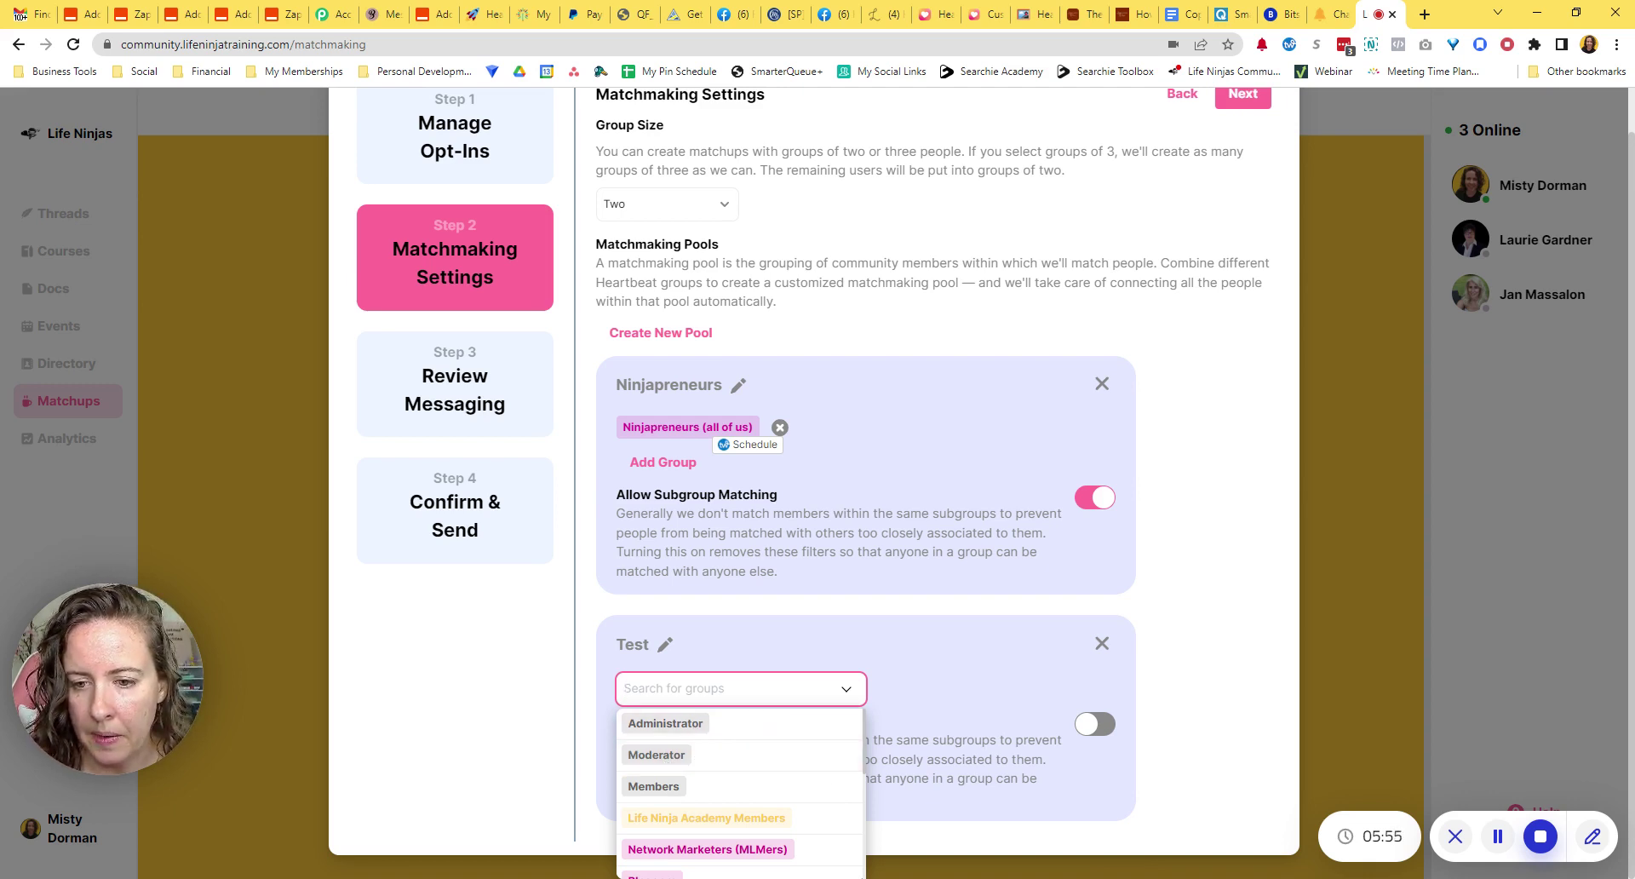
scroll(732, 782, "down", 1)
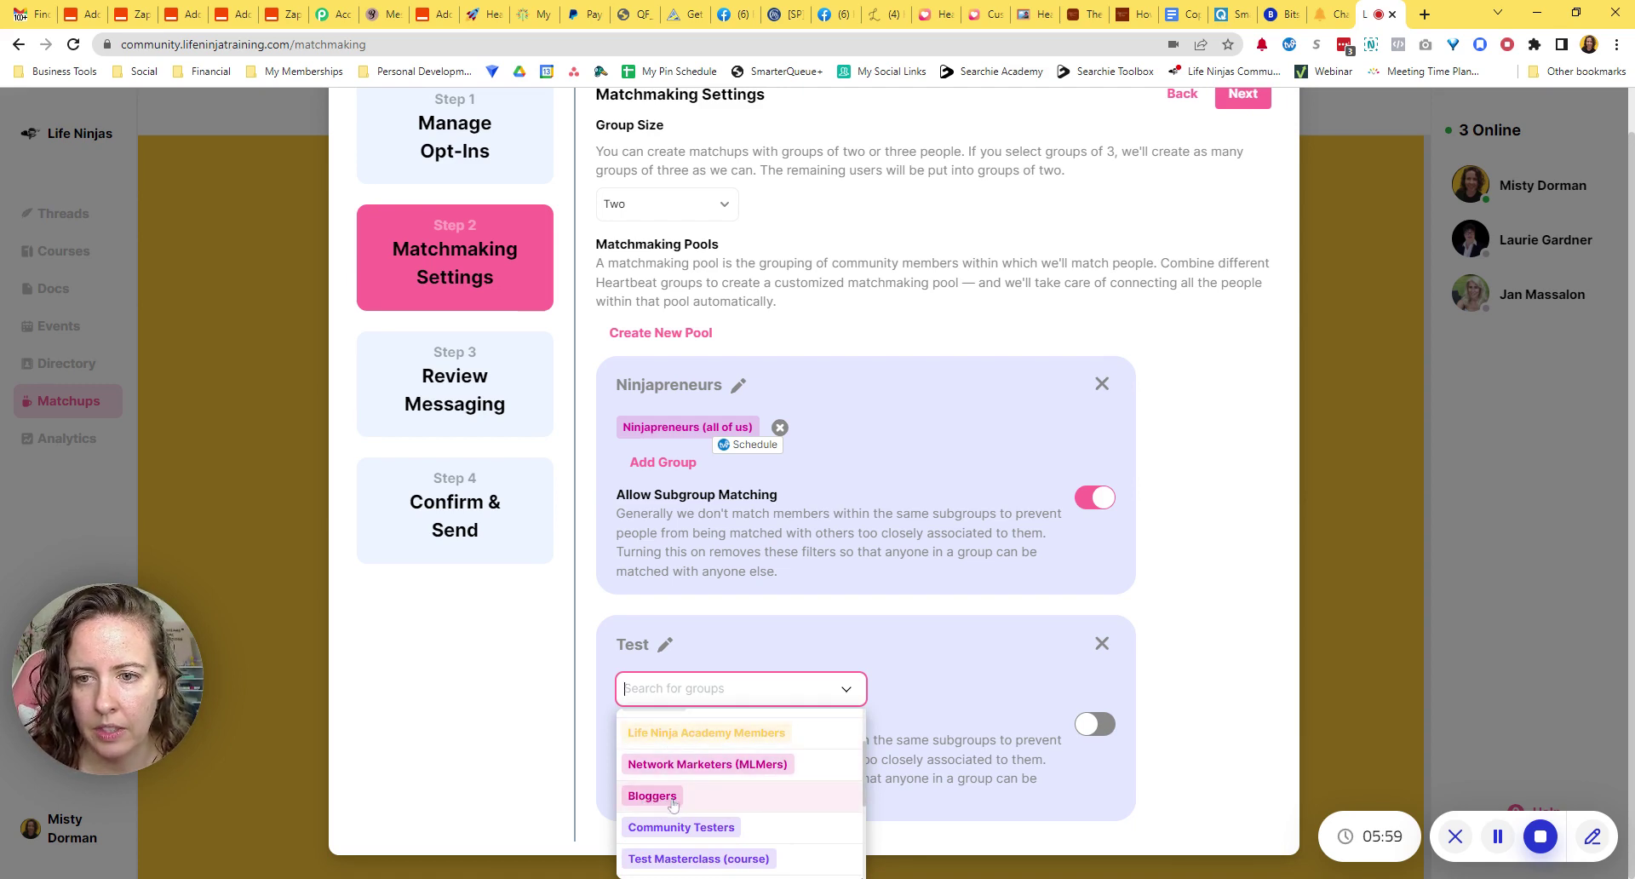
scroll(676, 808, "down", 2)
scroll(677, 802, "up", 2)
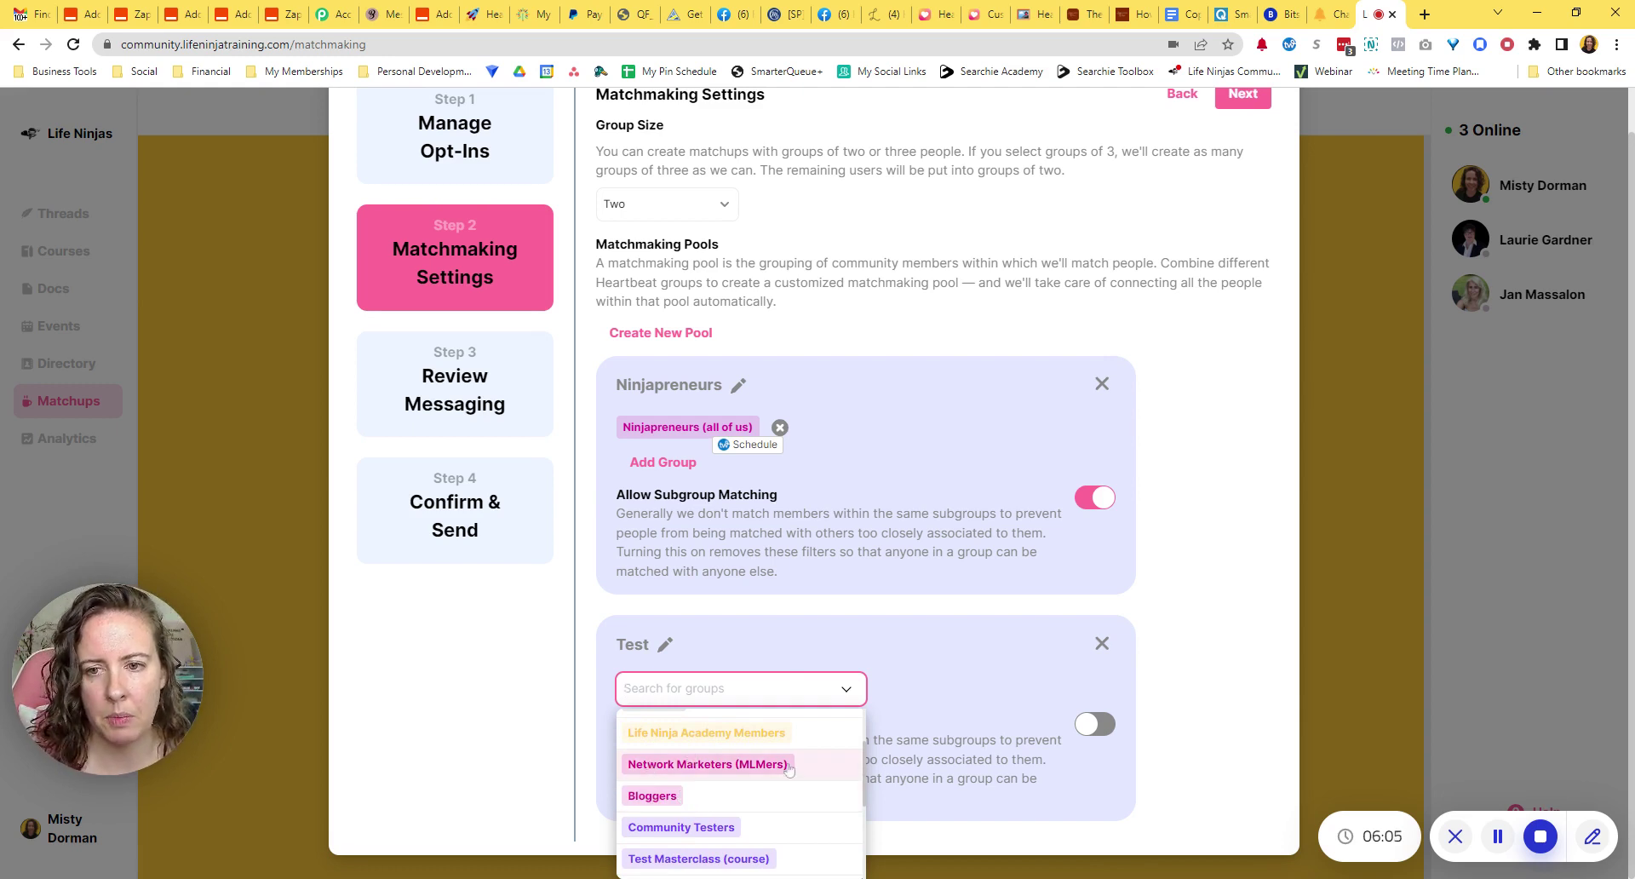
left_click(950, 656)
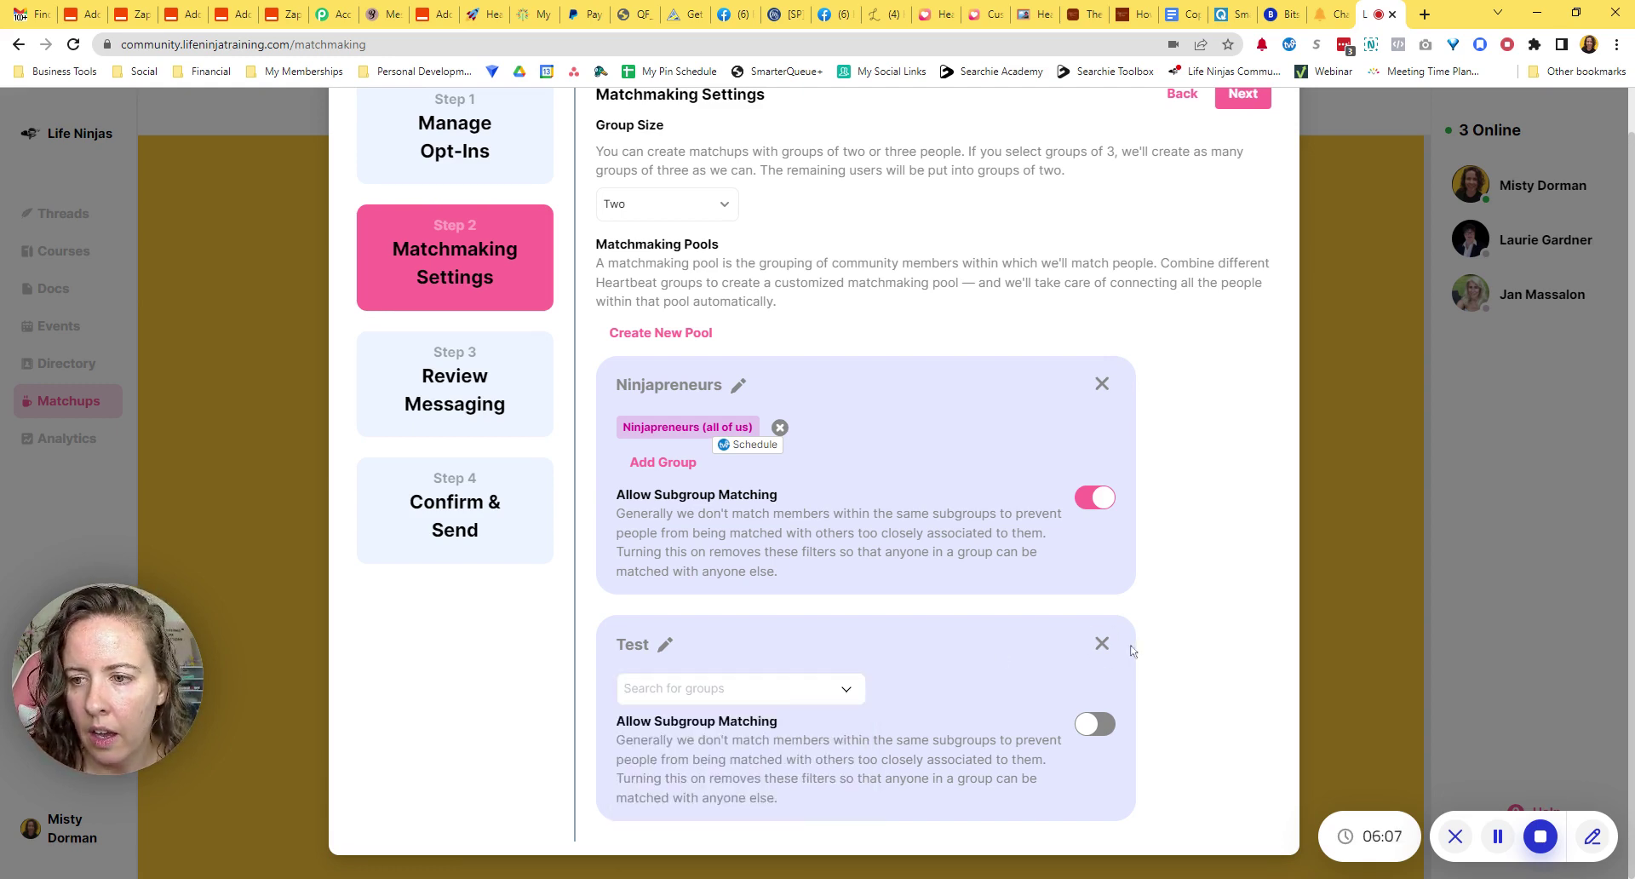
left_click(1102, 643)
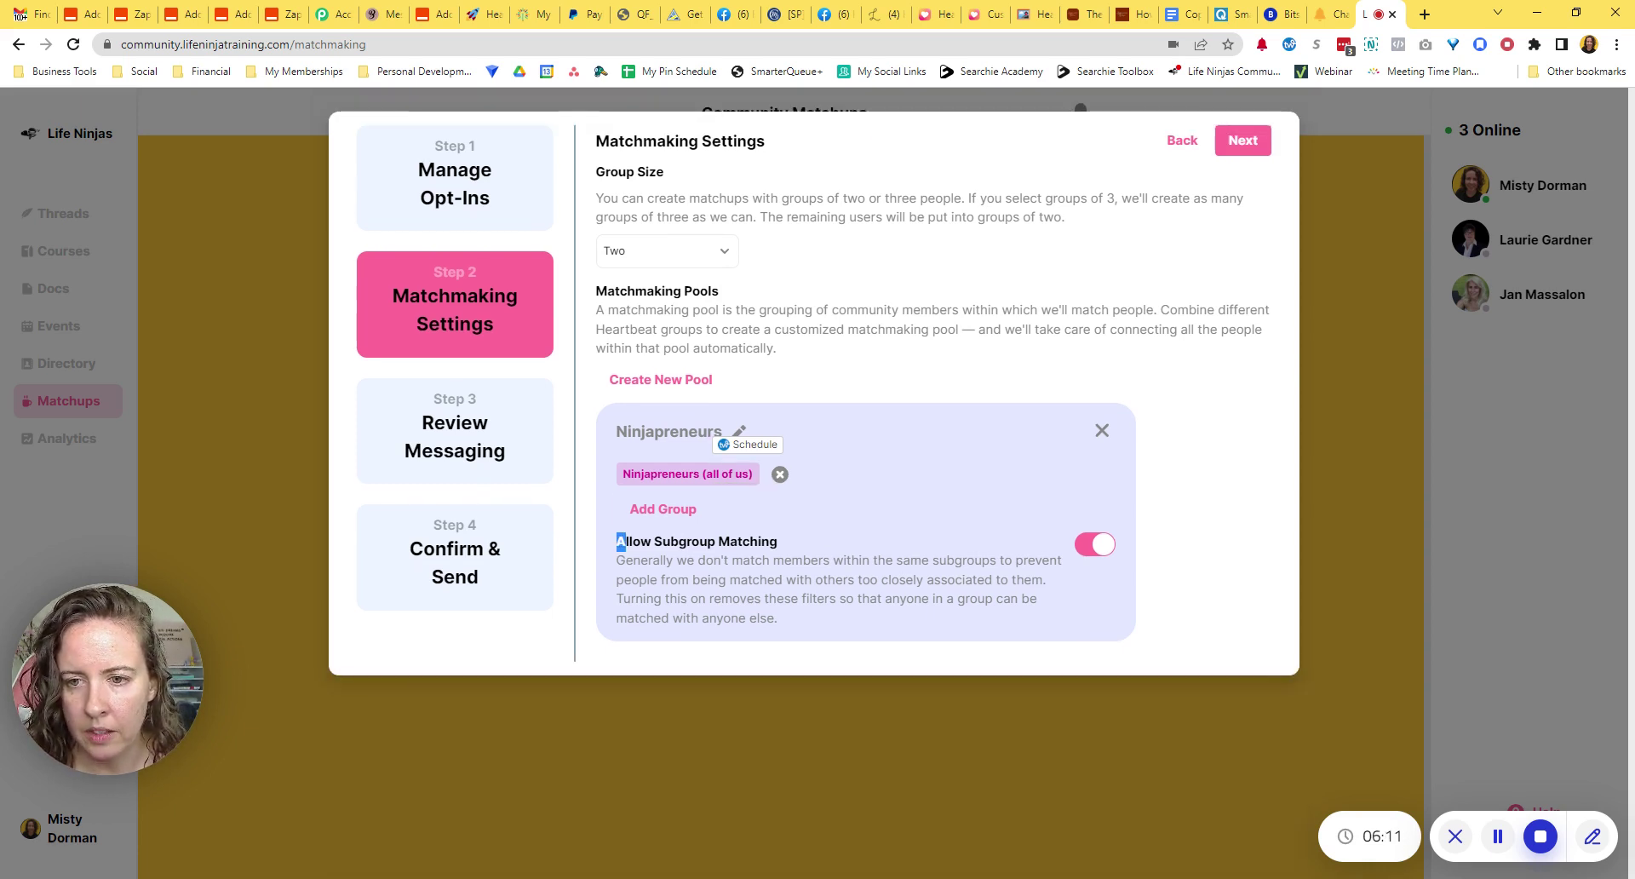
- Examine the Ninjapreneurs pool's Allow Subgroup Matching option and read through the messaging settings and match-up email
left_click_drag(617, 541, 778, 541)
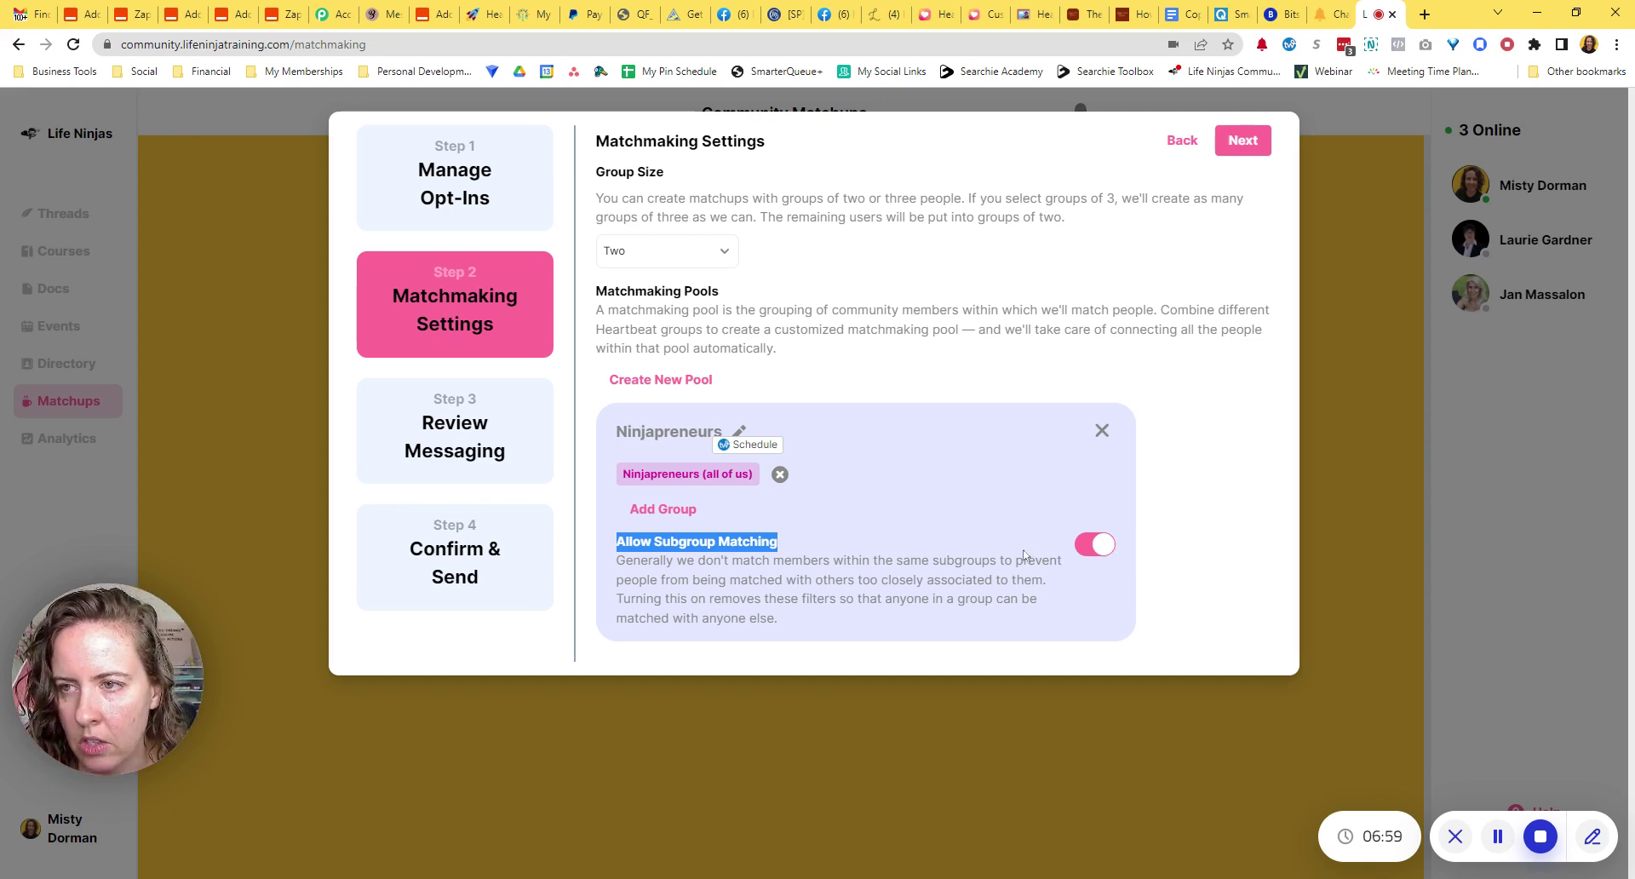
left_click(1242, 140)
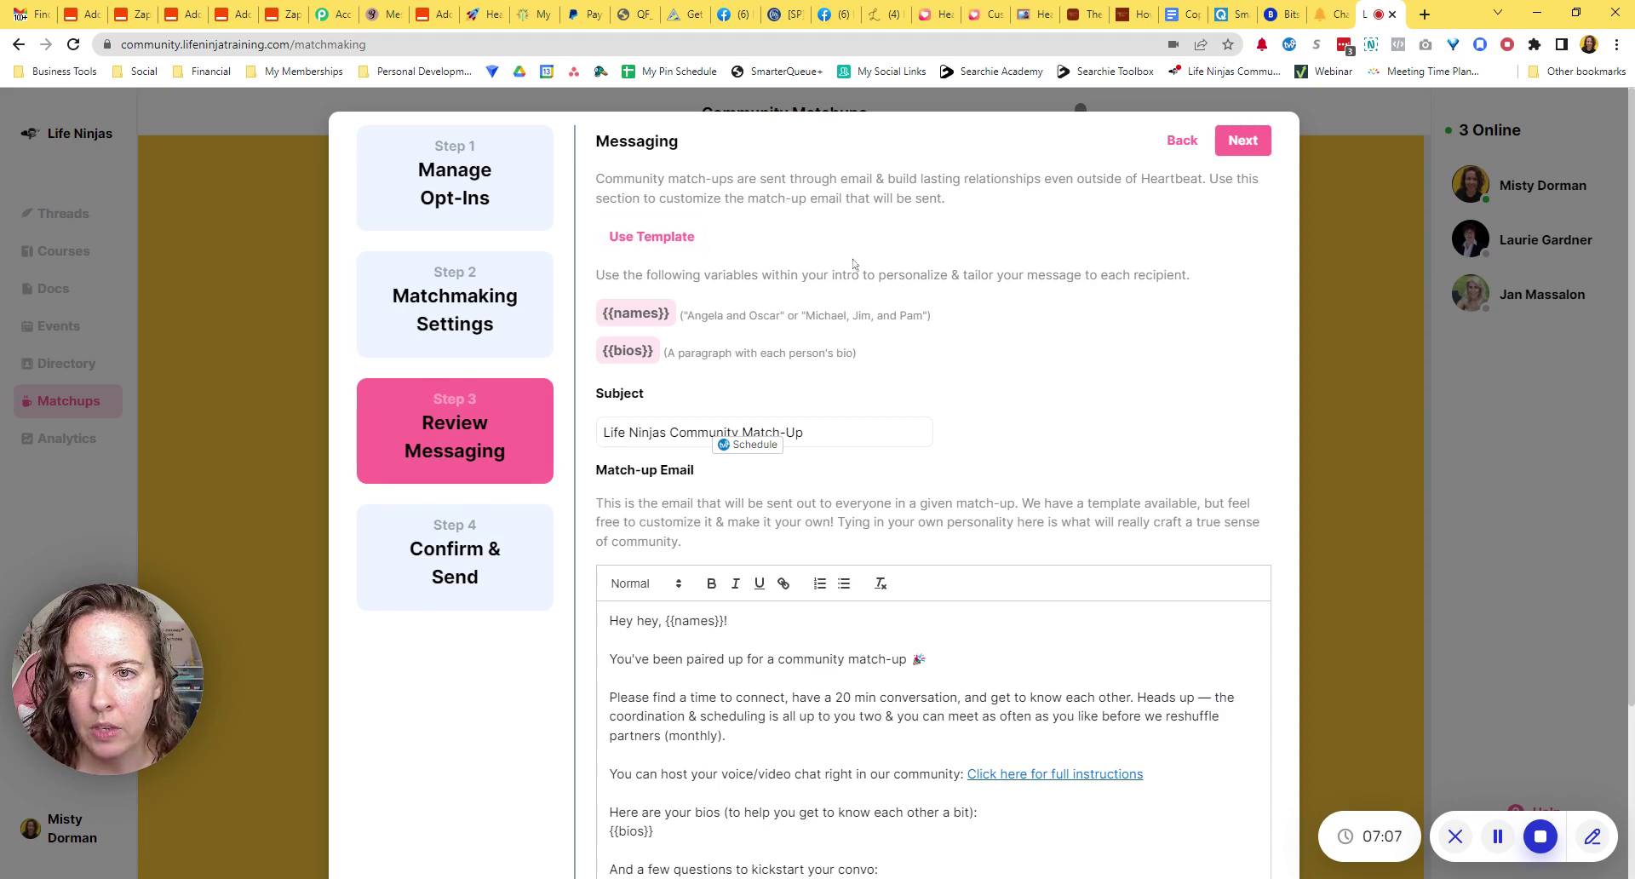
scroll(894, 309, "down", 2)
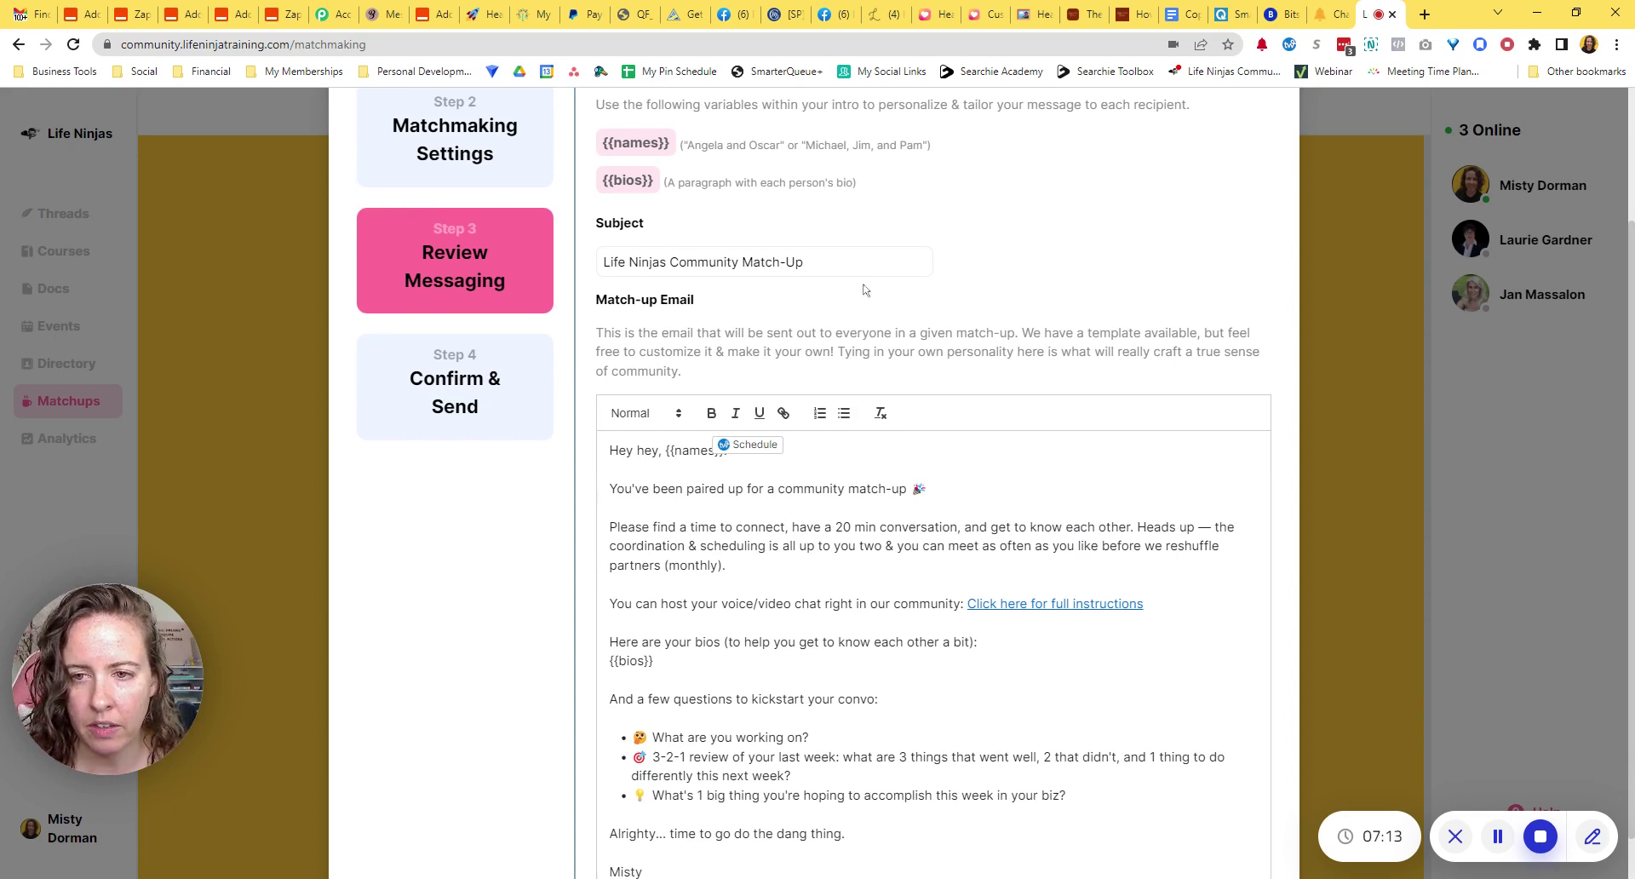
scroll(864, 290, "down", 1)
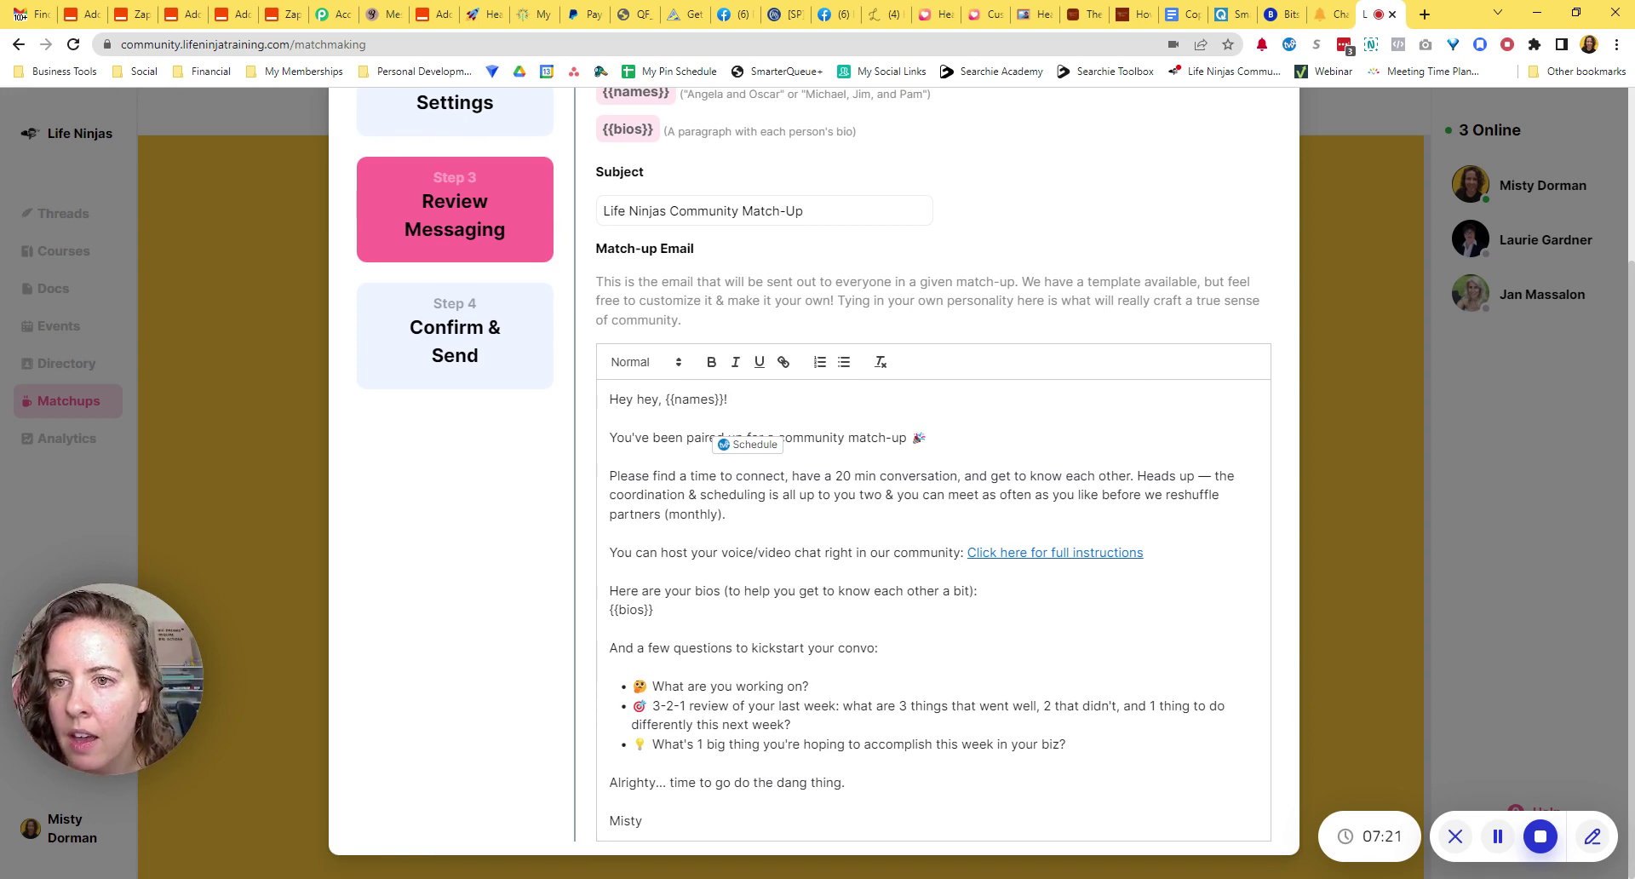
scroll(814, 477, "up", 3)
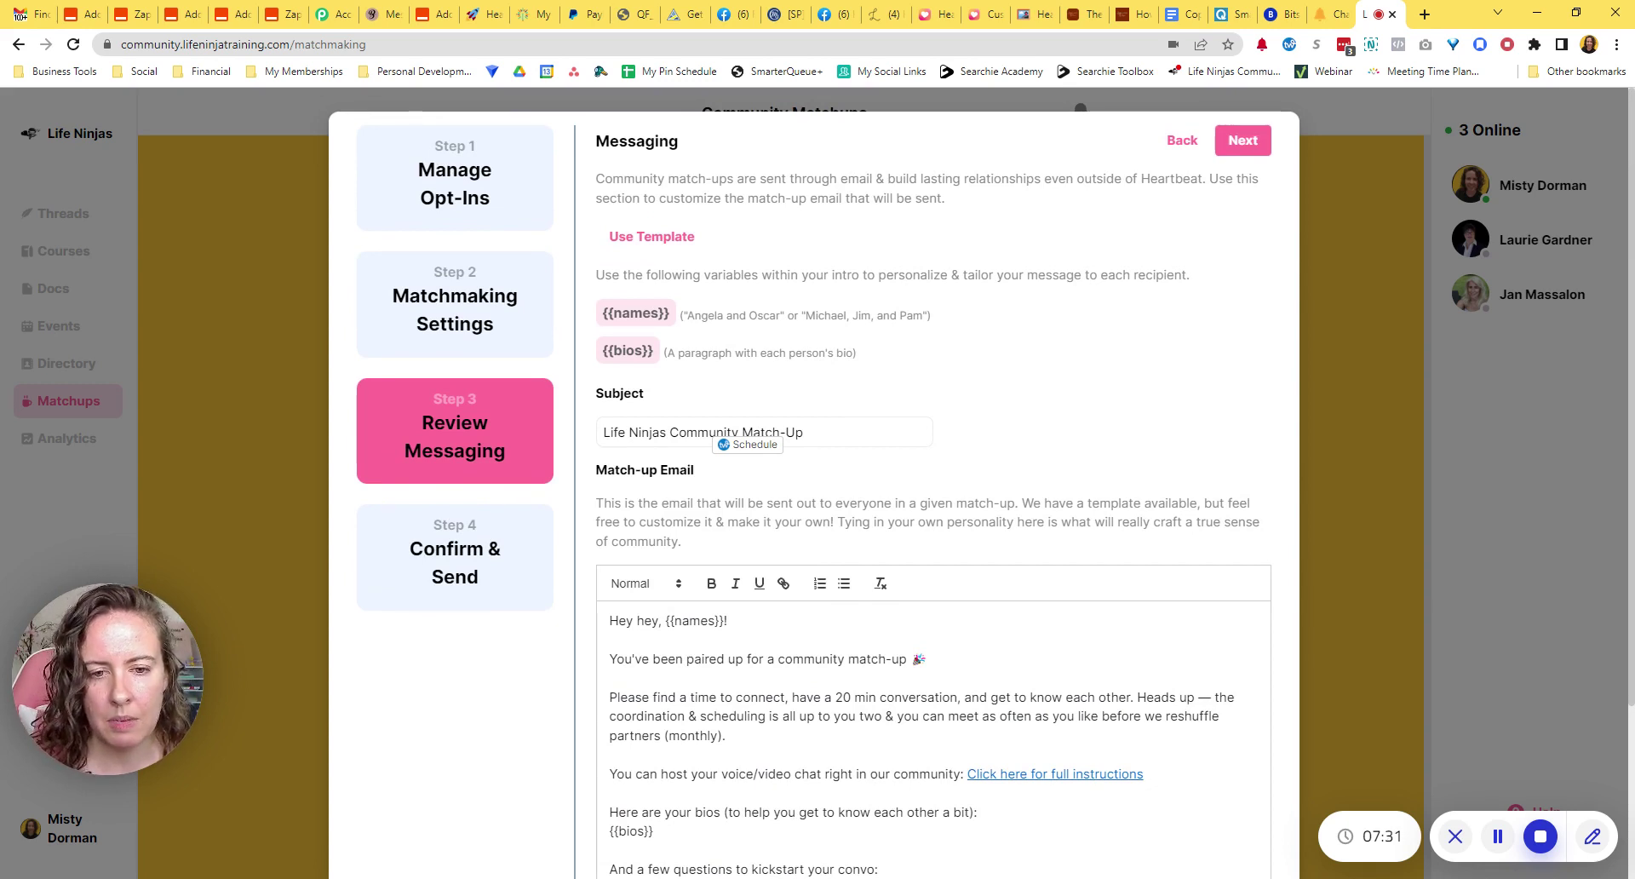
scroll(1088, 369, "down", 3)
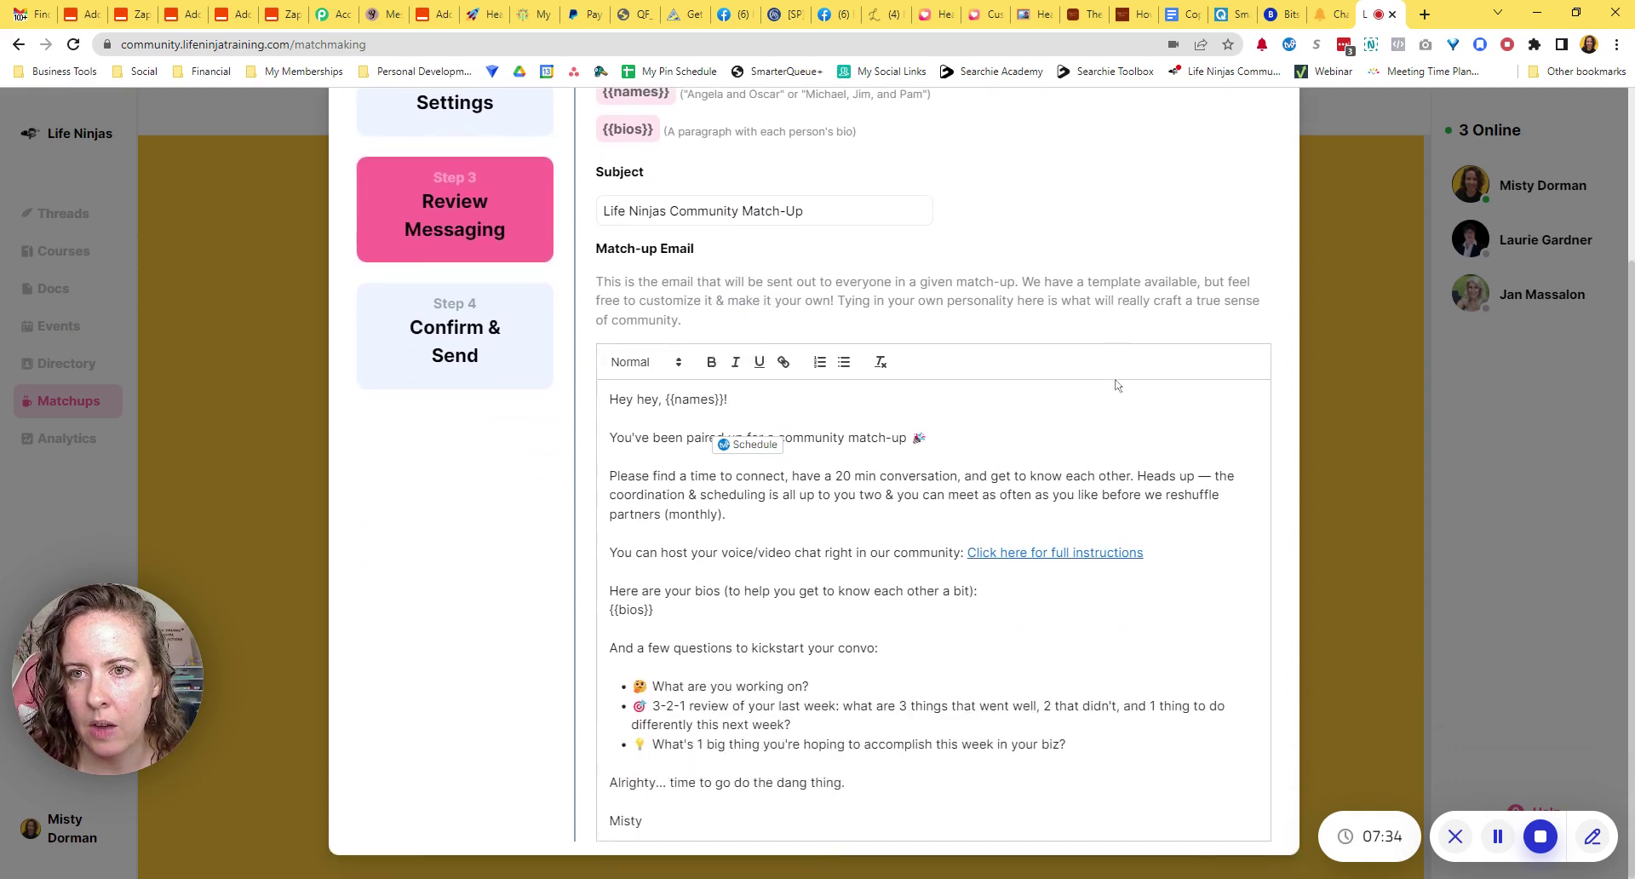
scroll(1118, 385, "up", 2)
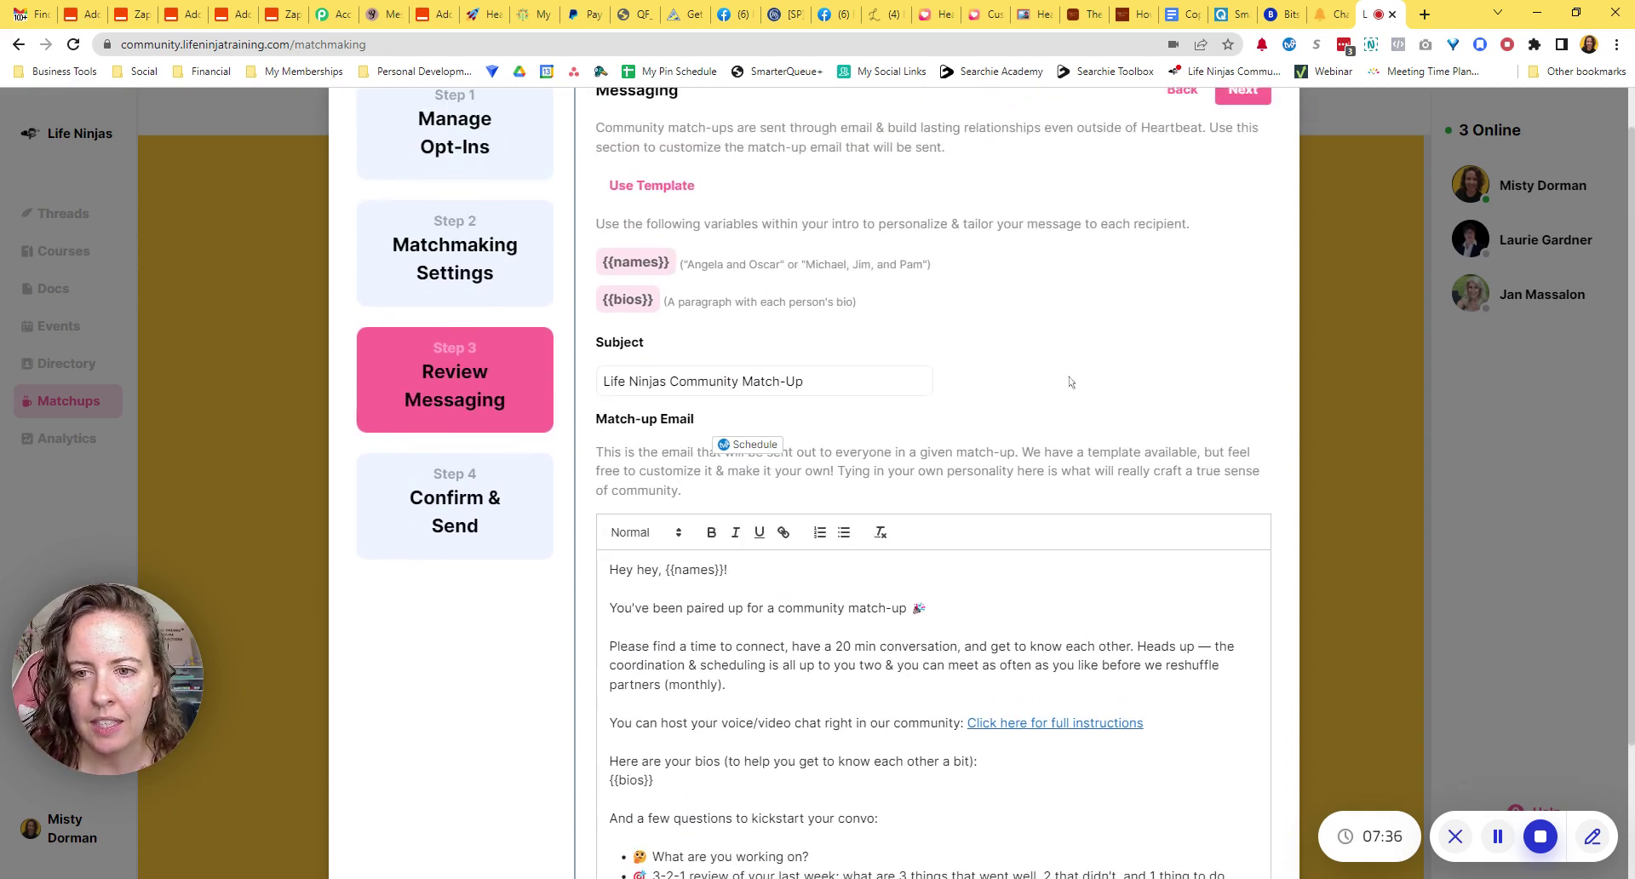
scroll(1070, 382, "down", 2)
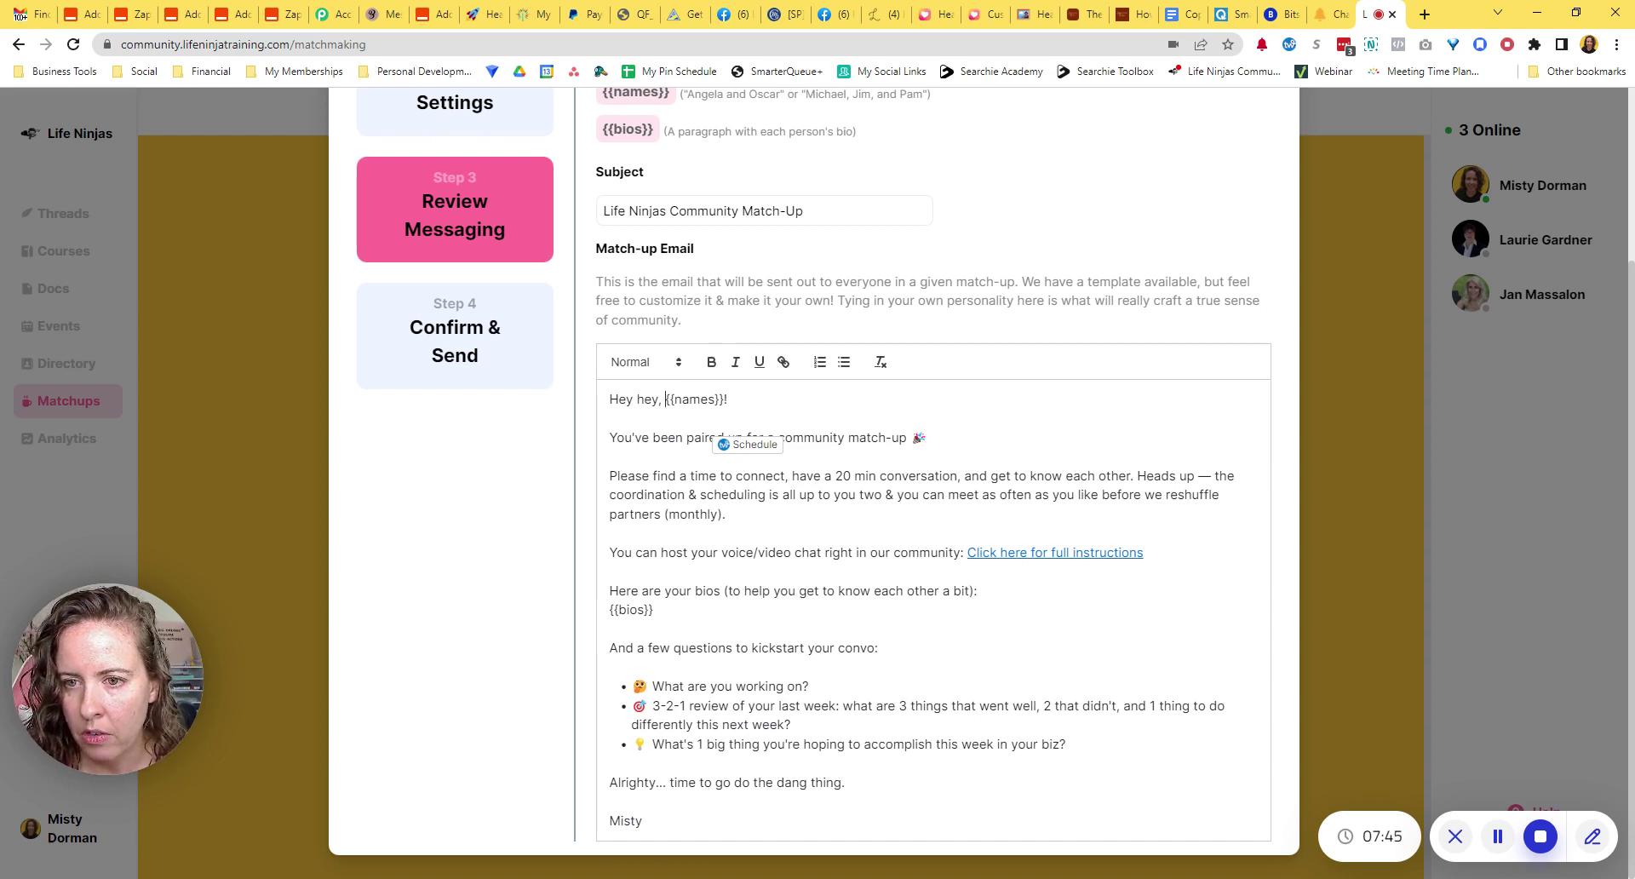
- Examine the {{names}} and {{bios}} variables and the voice/video chat line with its instructions link in the match-up email
left_click_drag(665, 399, 724, 398)
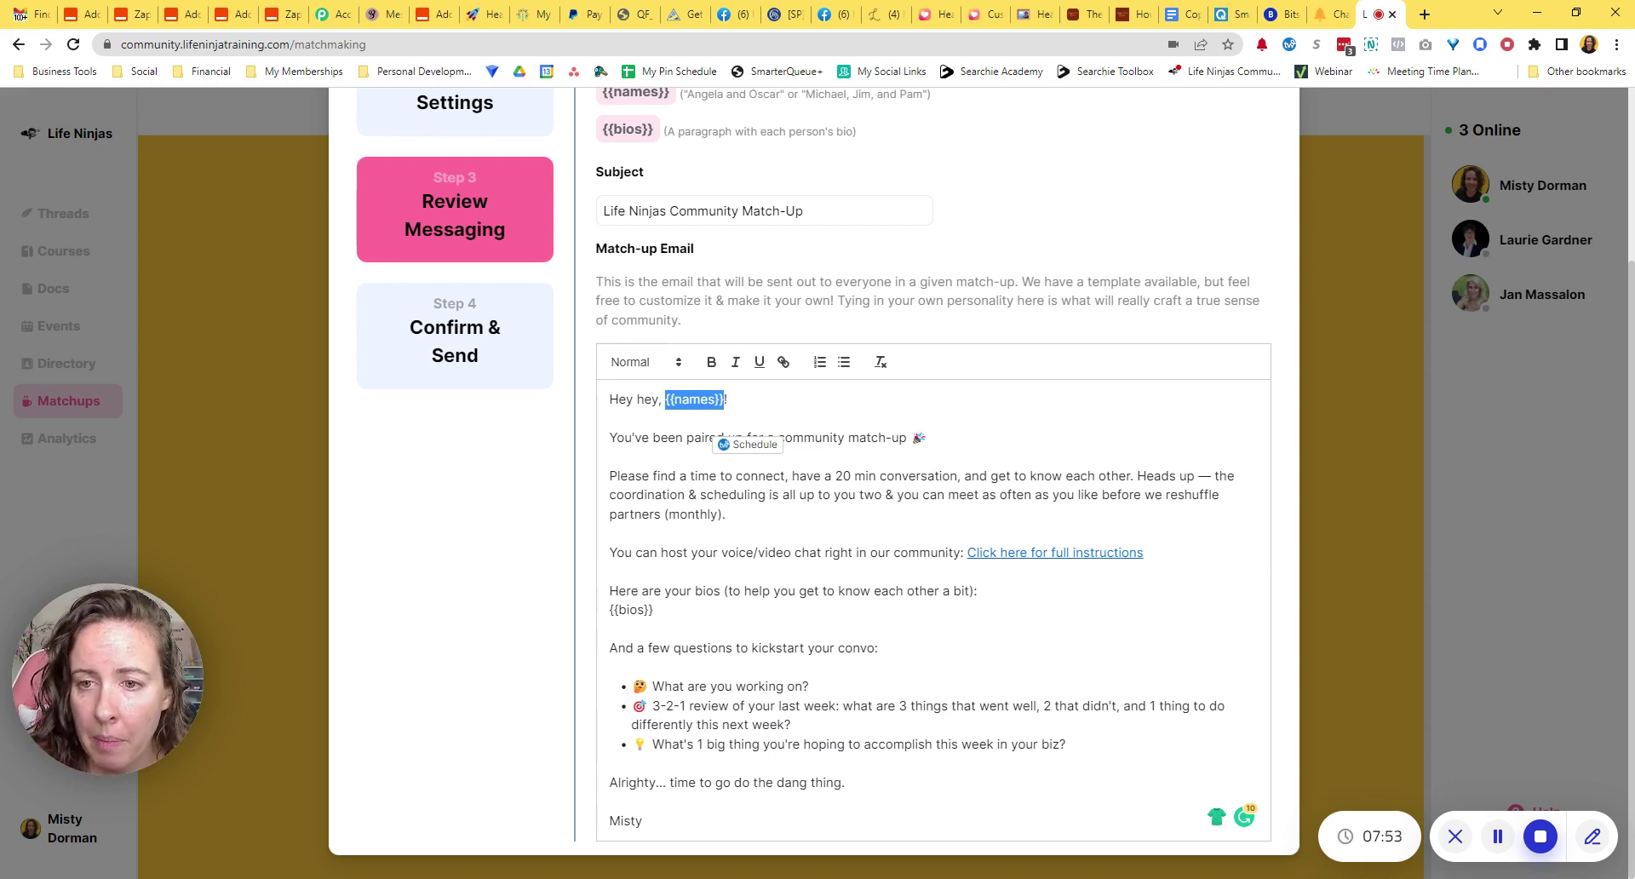
left_click(610, 437)
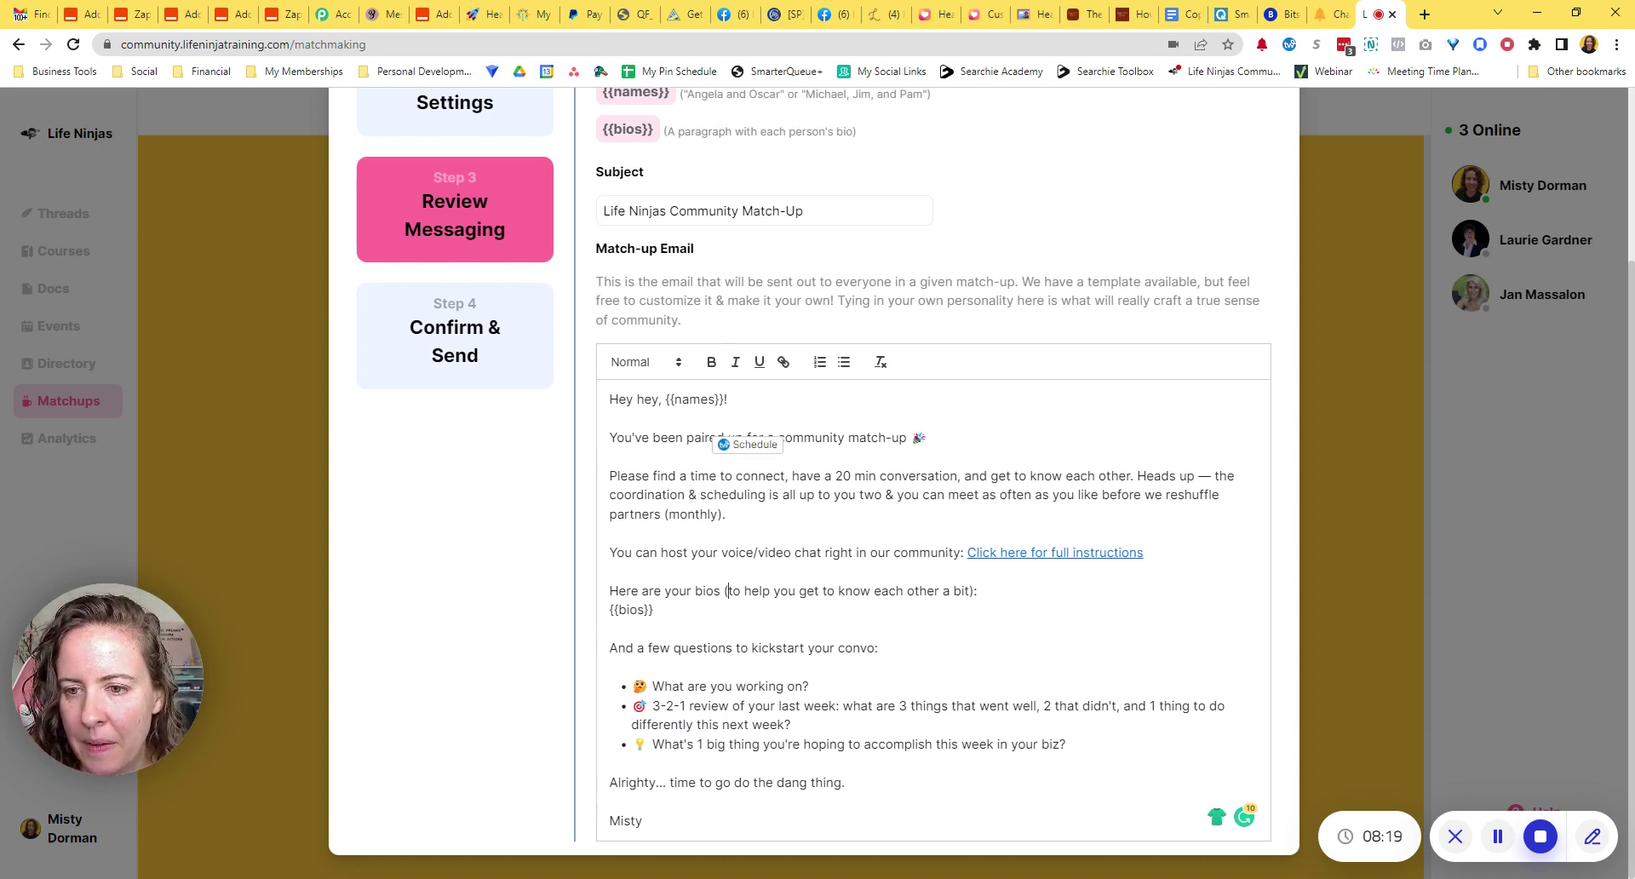
left_click_drag(654, 610, 609, 610)
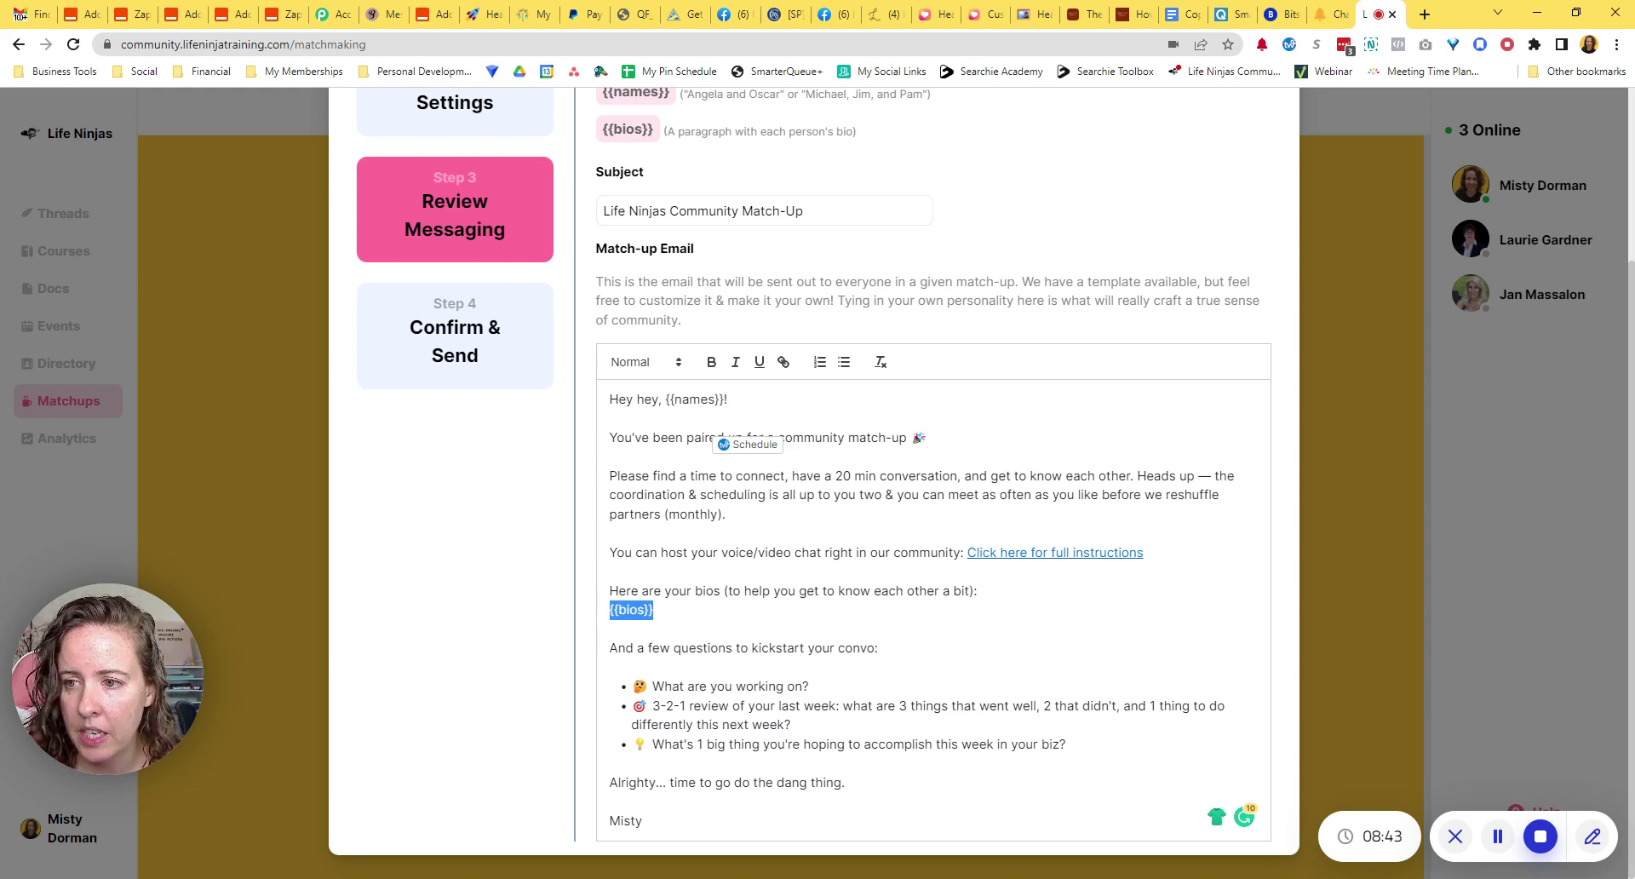
left_click(633, 552)
left_click_drag(610, 552, 963, 552)
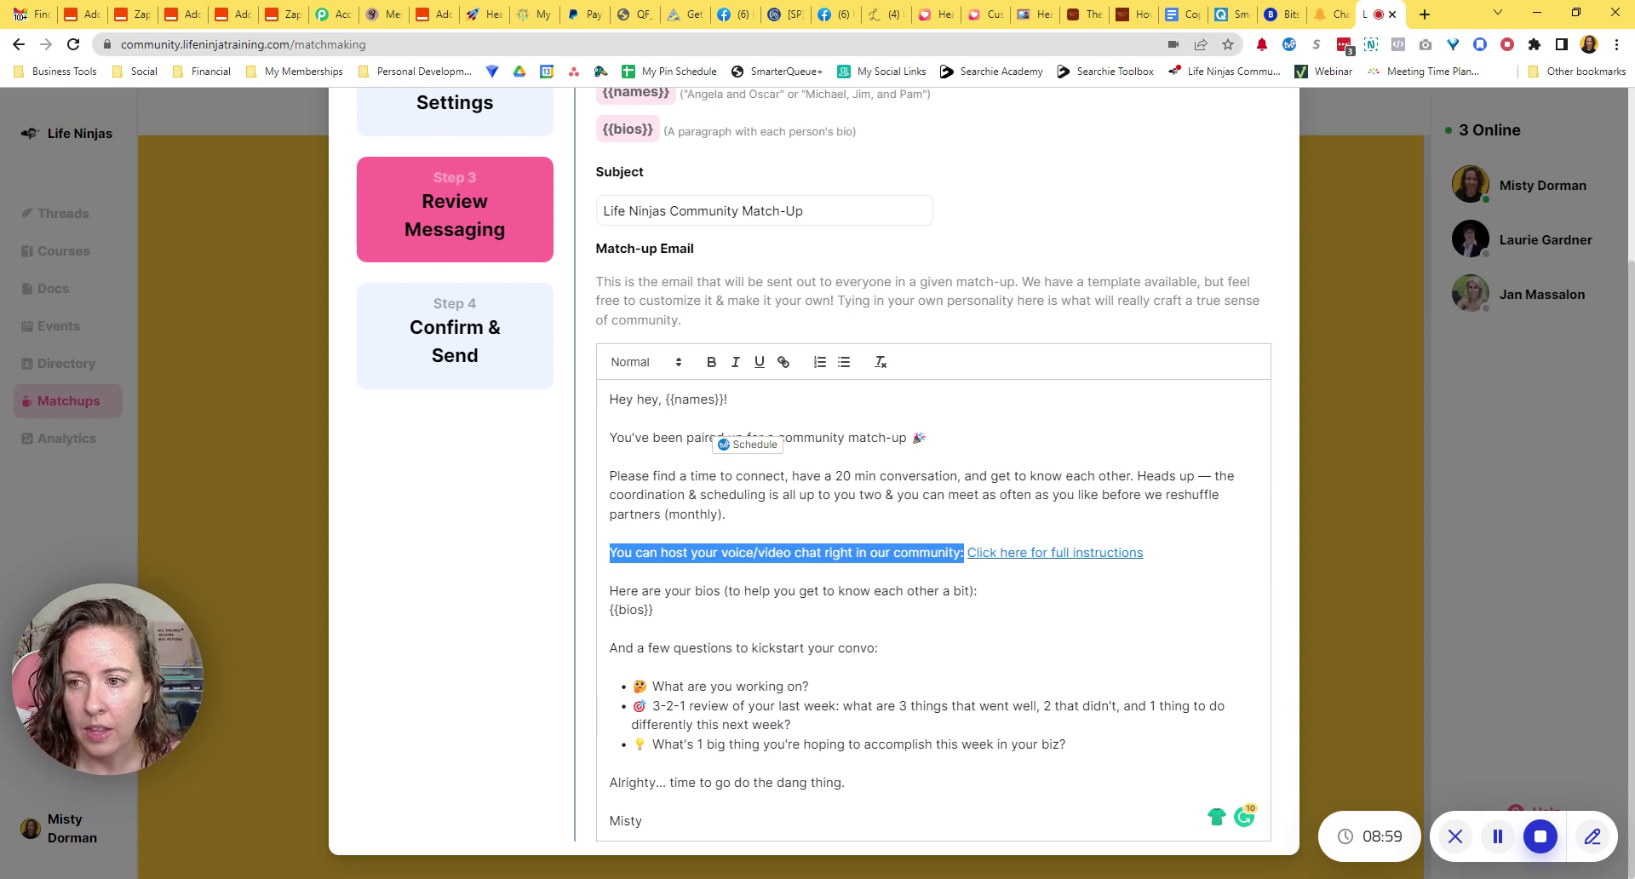
left_click(1057, 553)
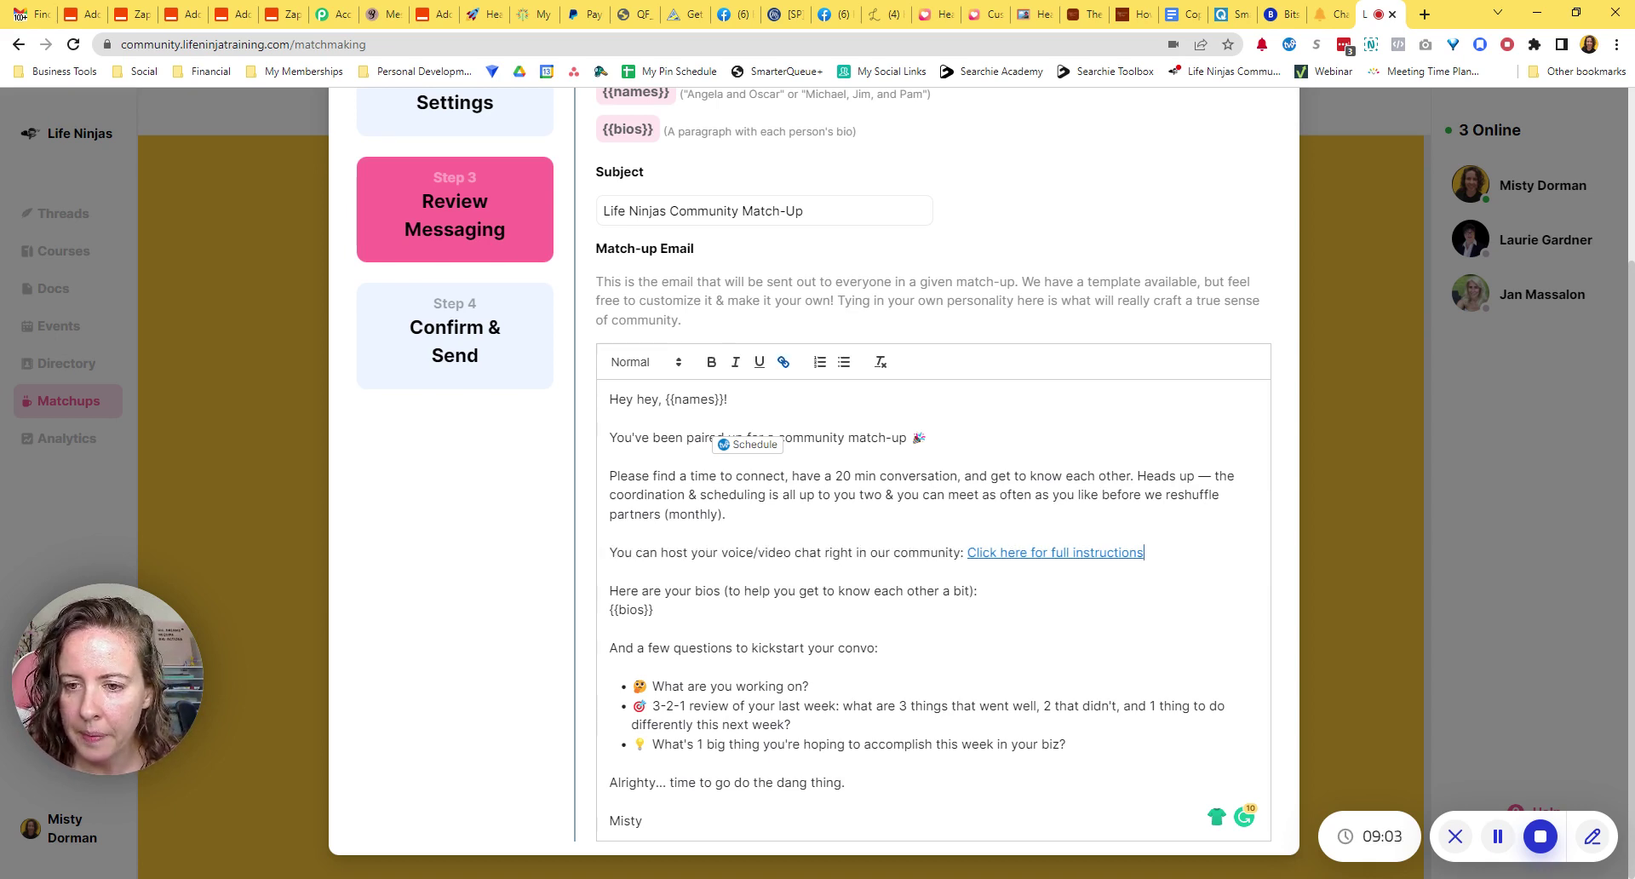
- Examine the conversation-starter questions in the match-up email, including the 3-2-1 review of last week
left_click(619, 647)
left_click_drag(610, 648, 878, 648)
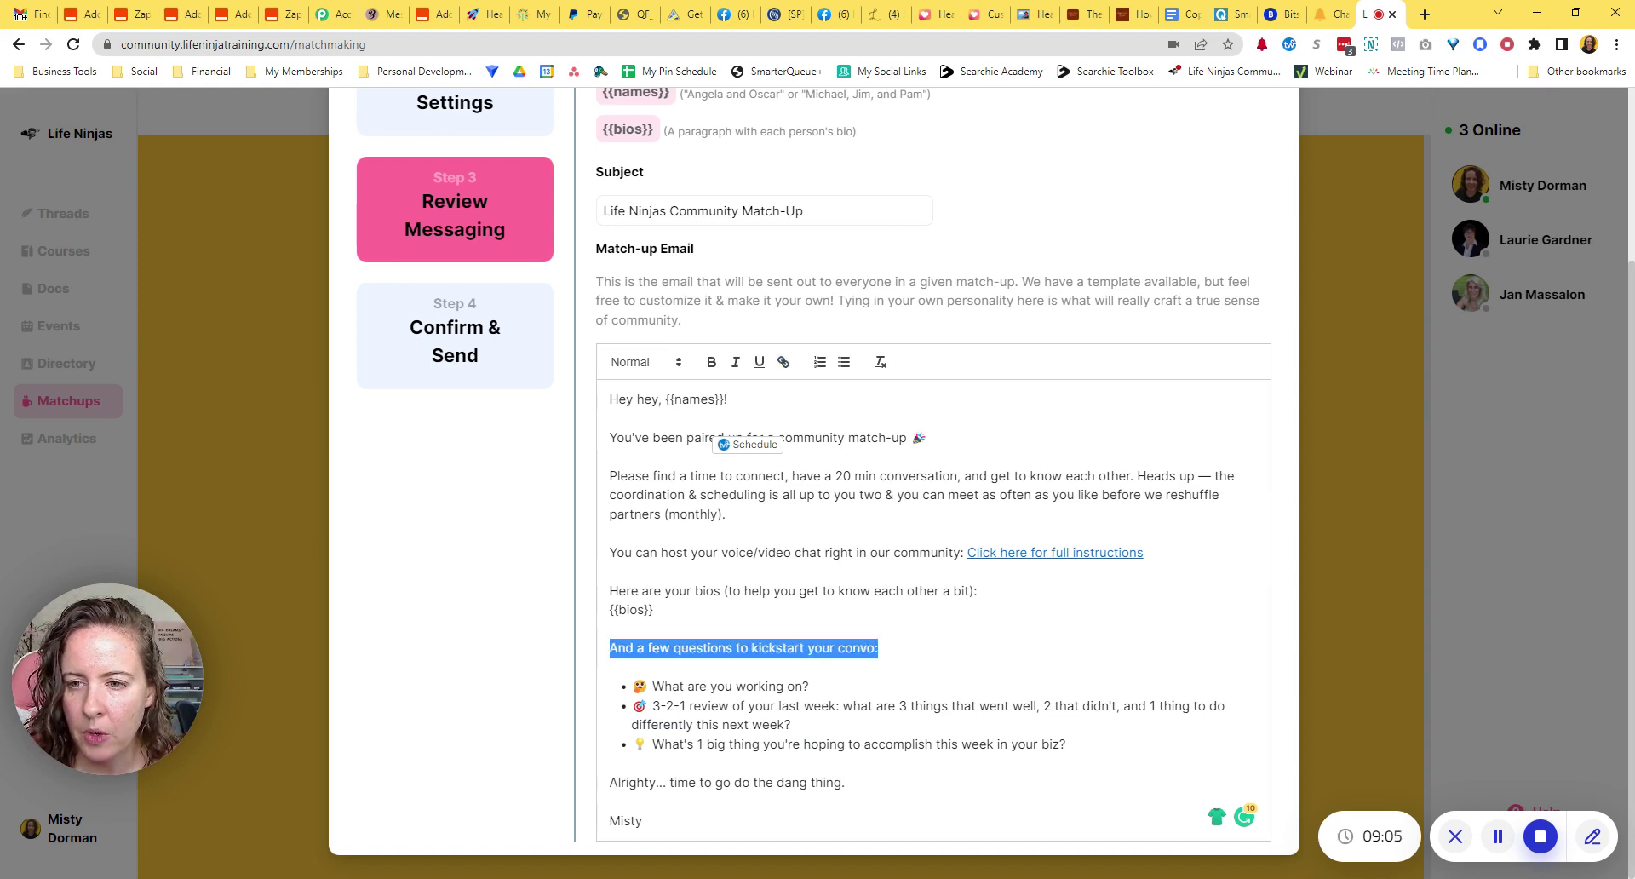
left_click(586, 672)
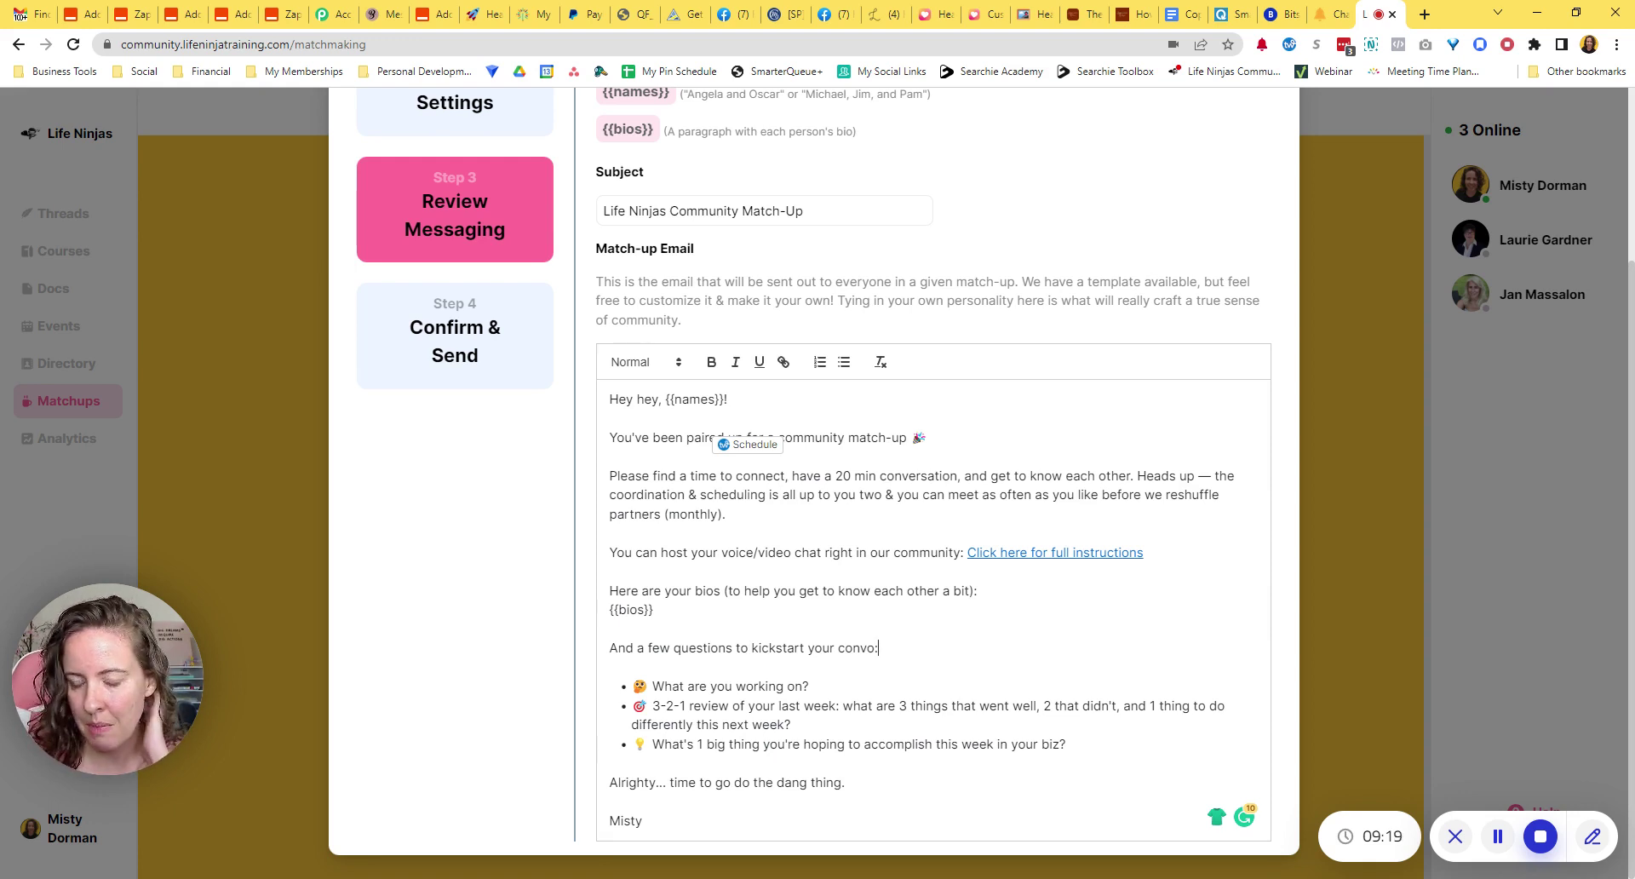
left_click(681, 705)
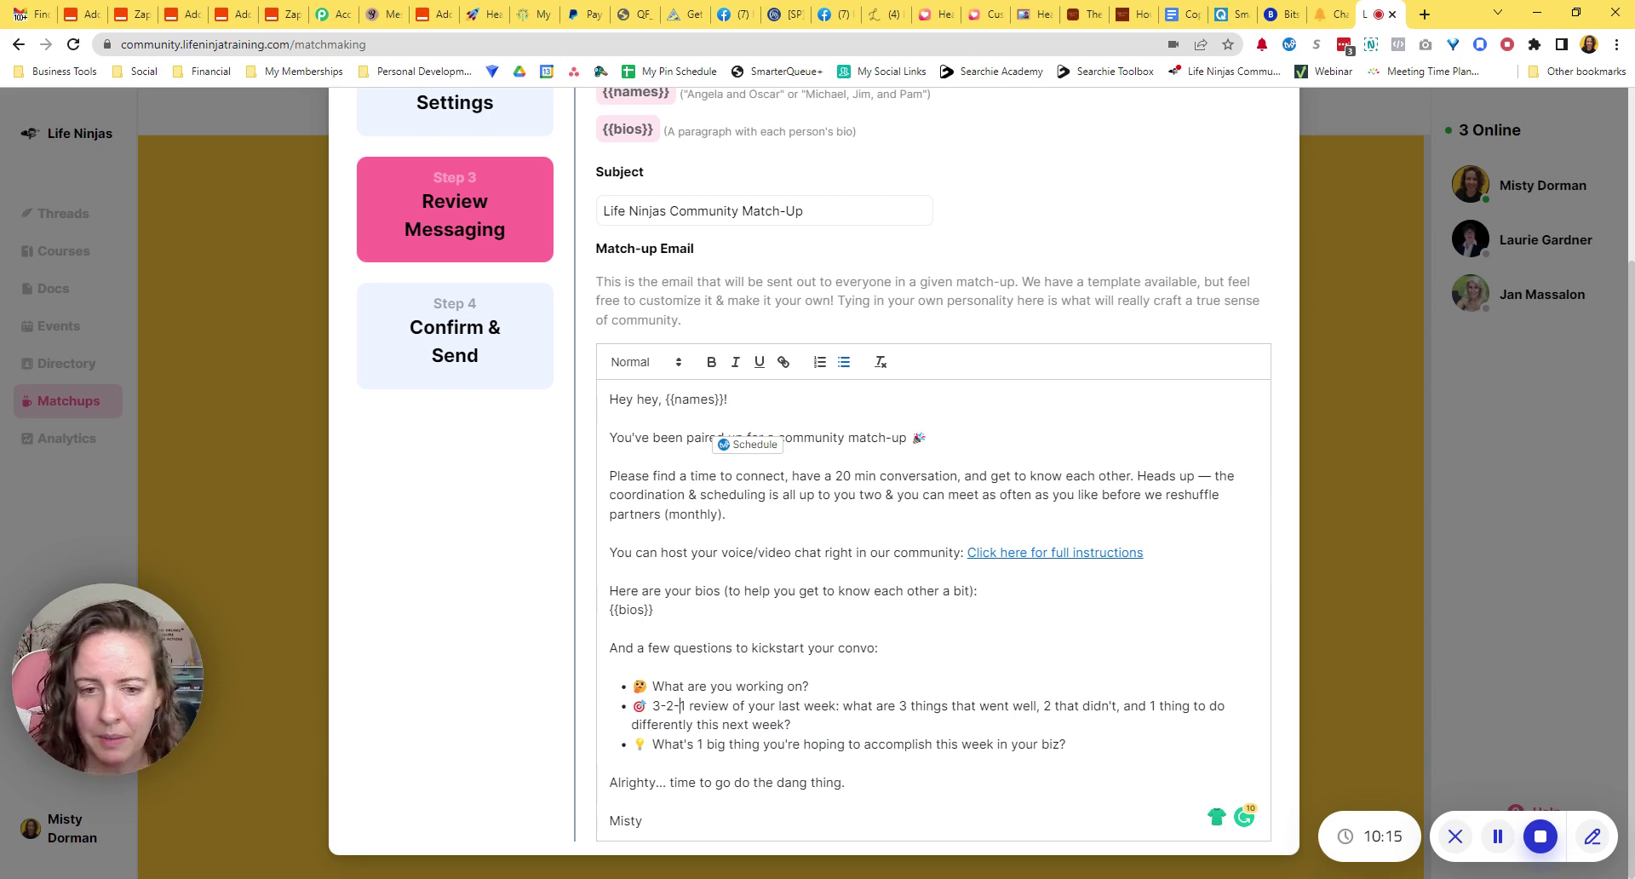
scroll(817, 477, "up", 3)
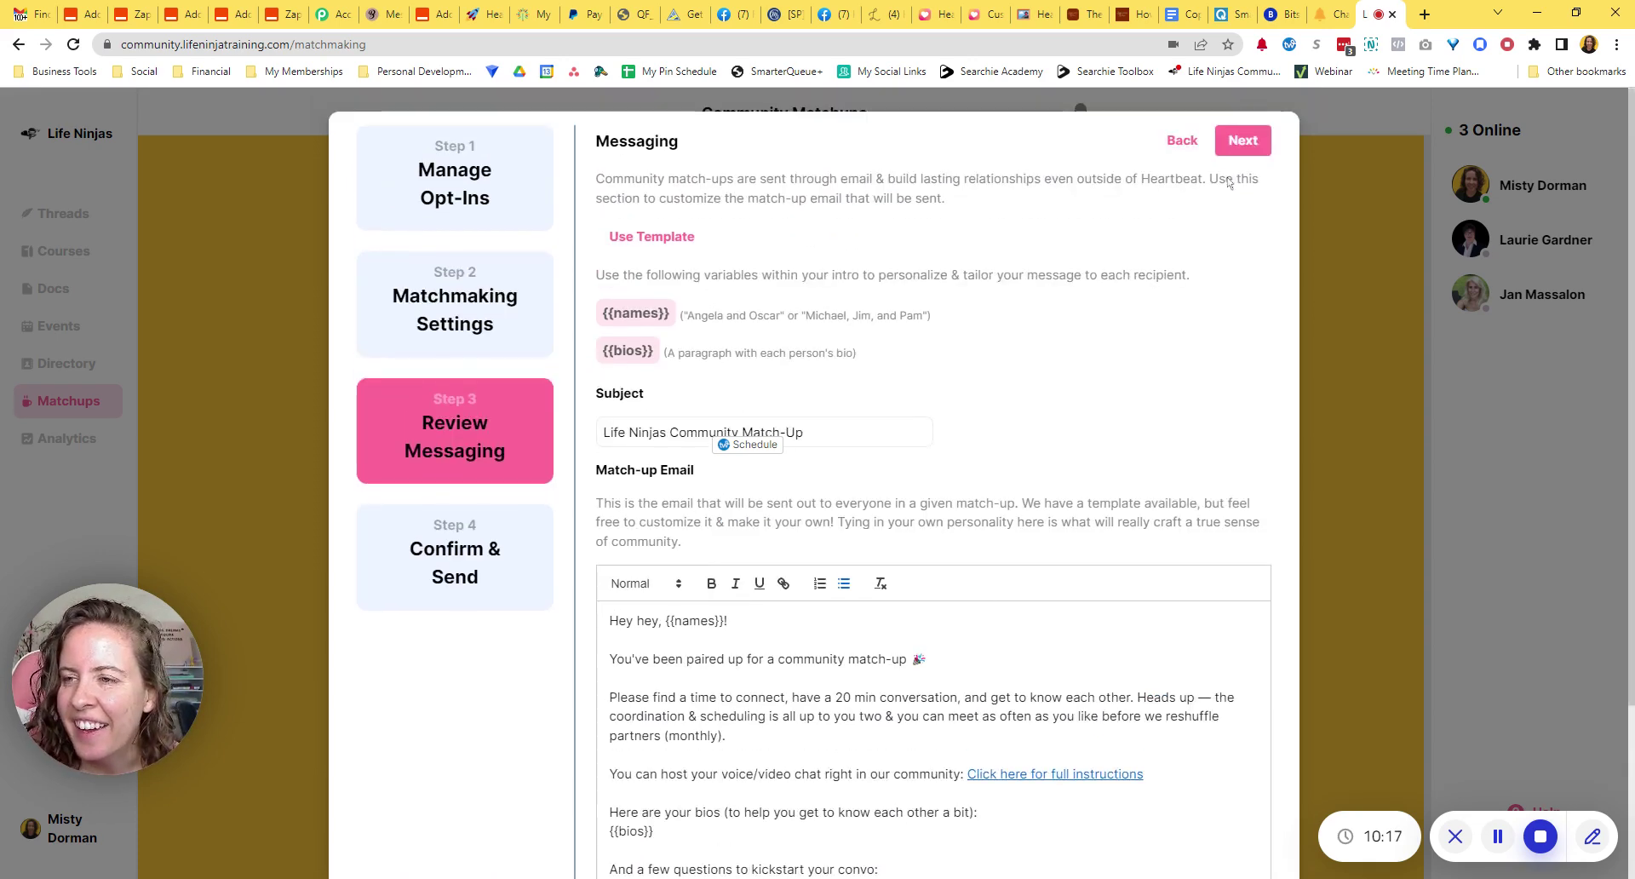
- Go to the Confirm and Send stage and review the recurring schedule, matchups, email preview and Confirm & Send Now option
left_click(1243, 141)
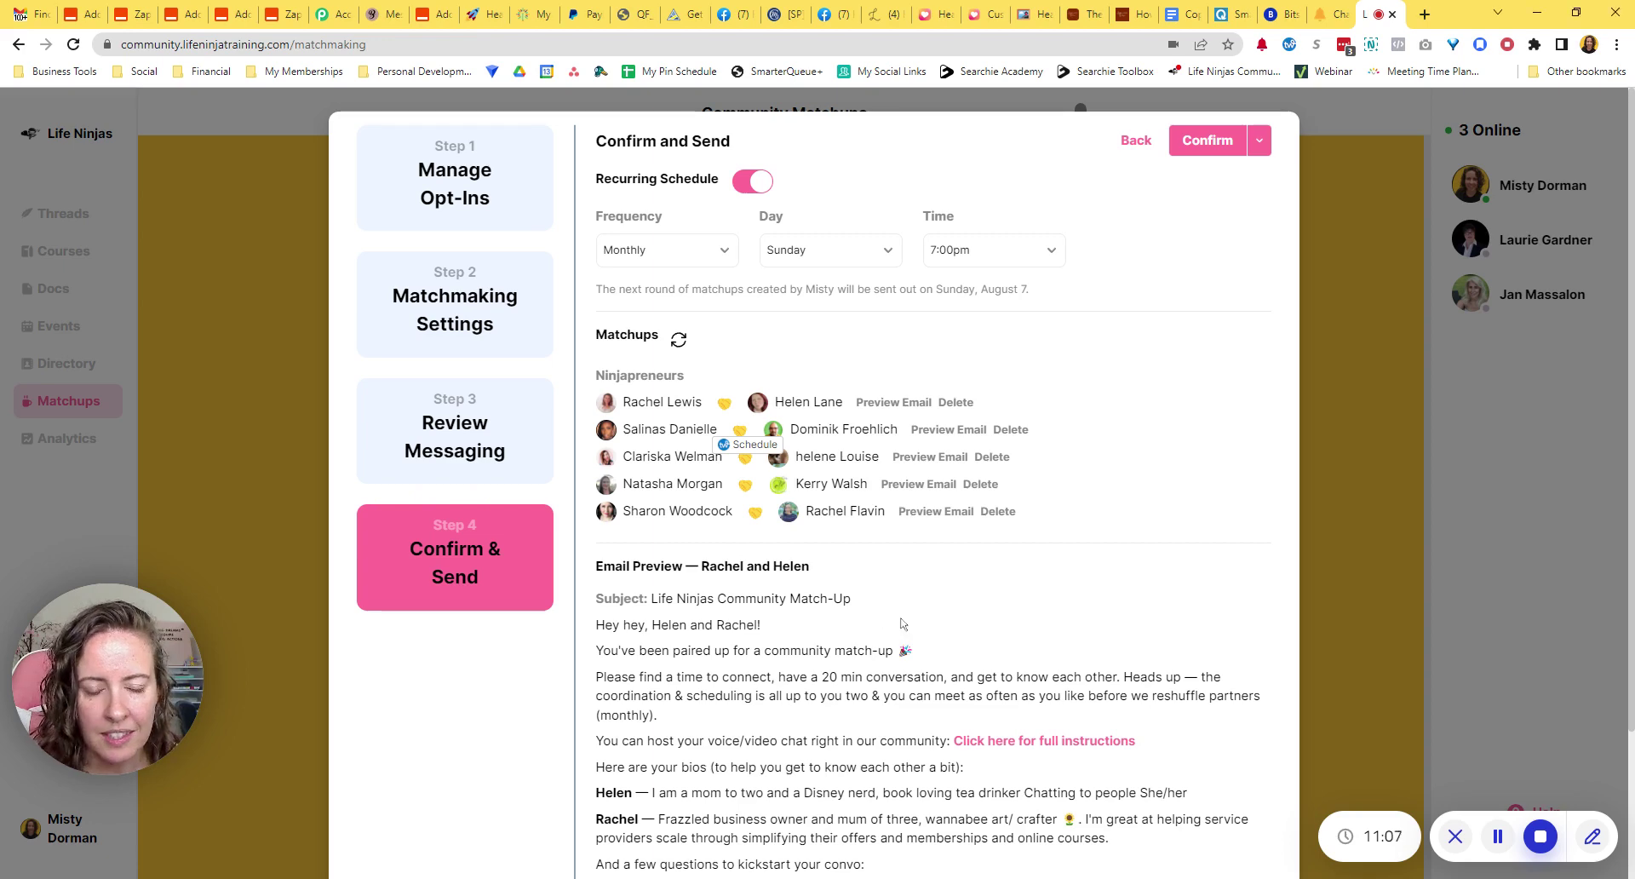
scroll(939, 661, "down", 2)
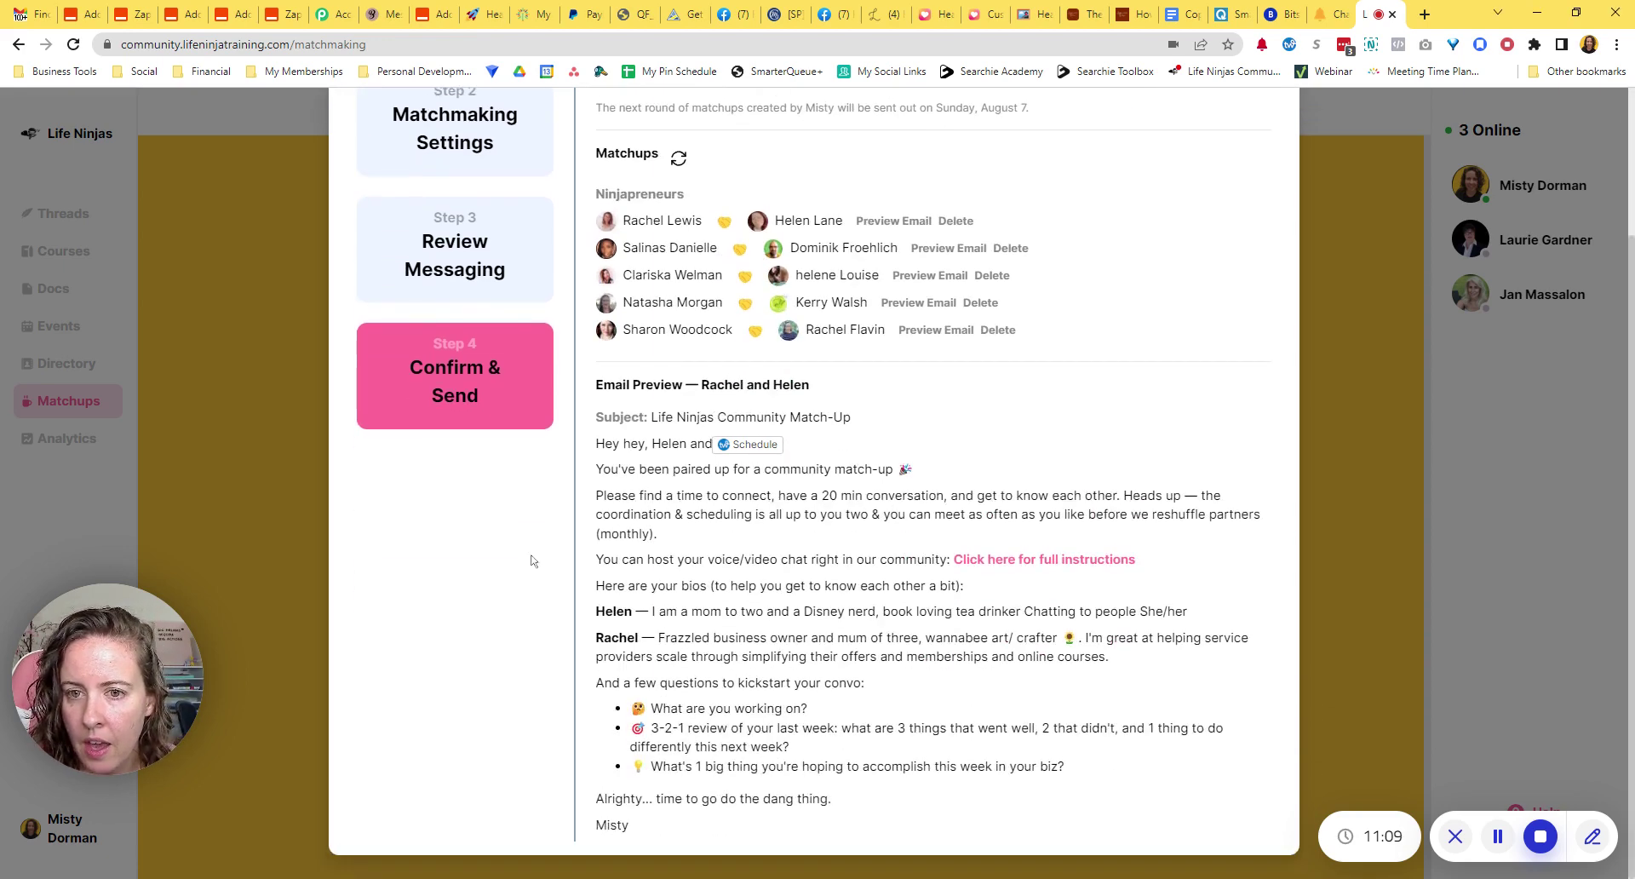
scroll(940, 661, "up", 2)
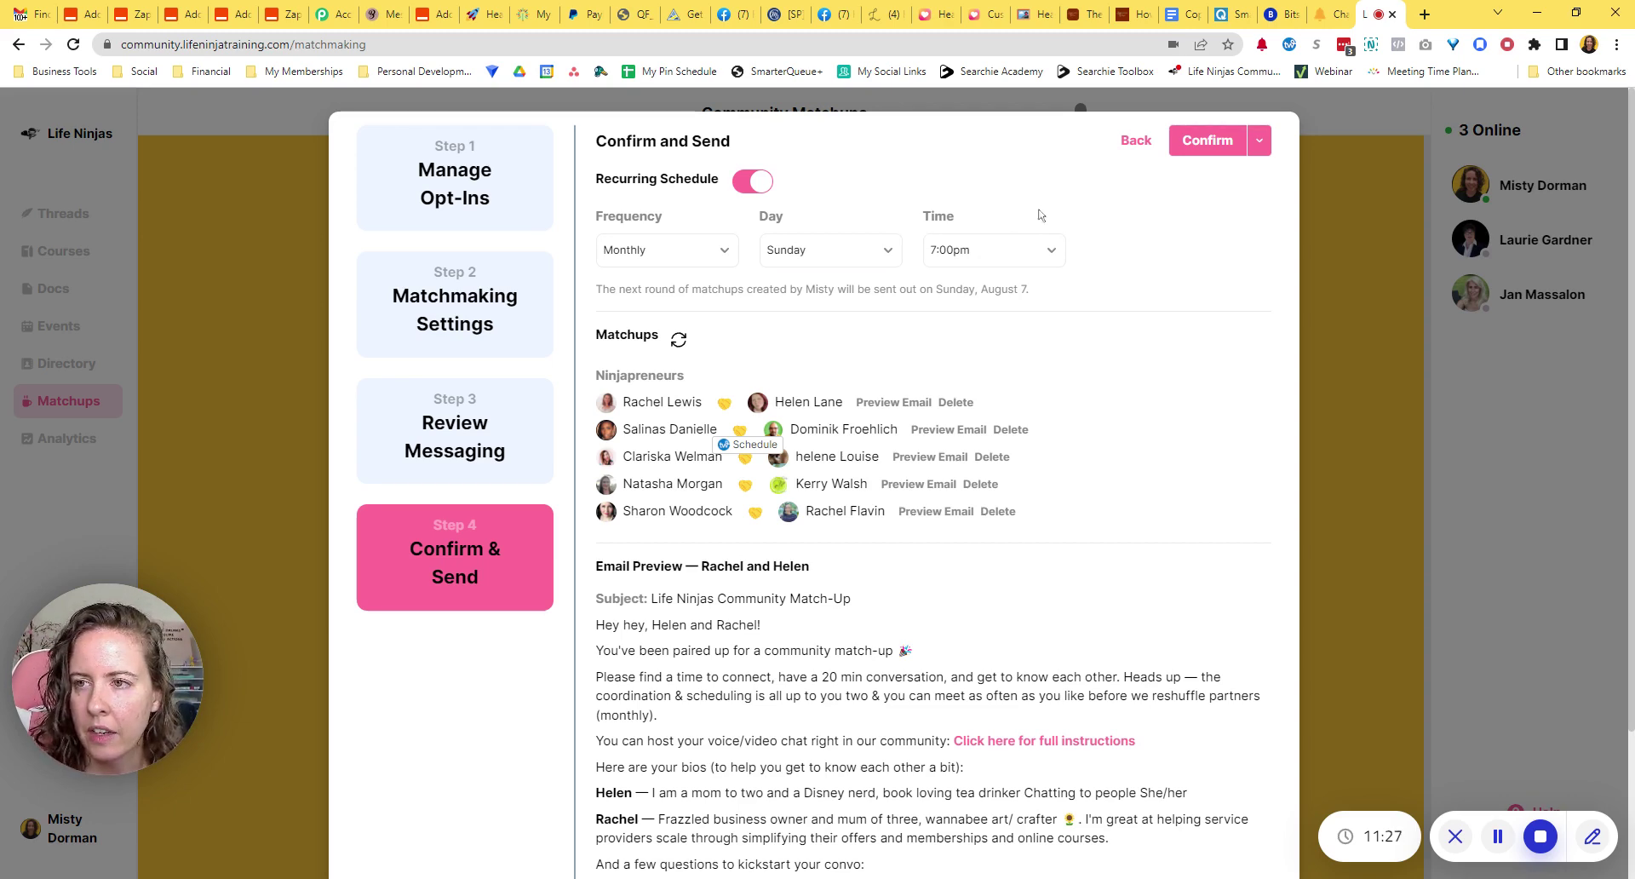
left_click(1261, 143)
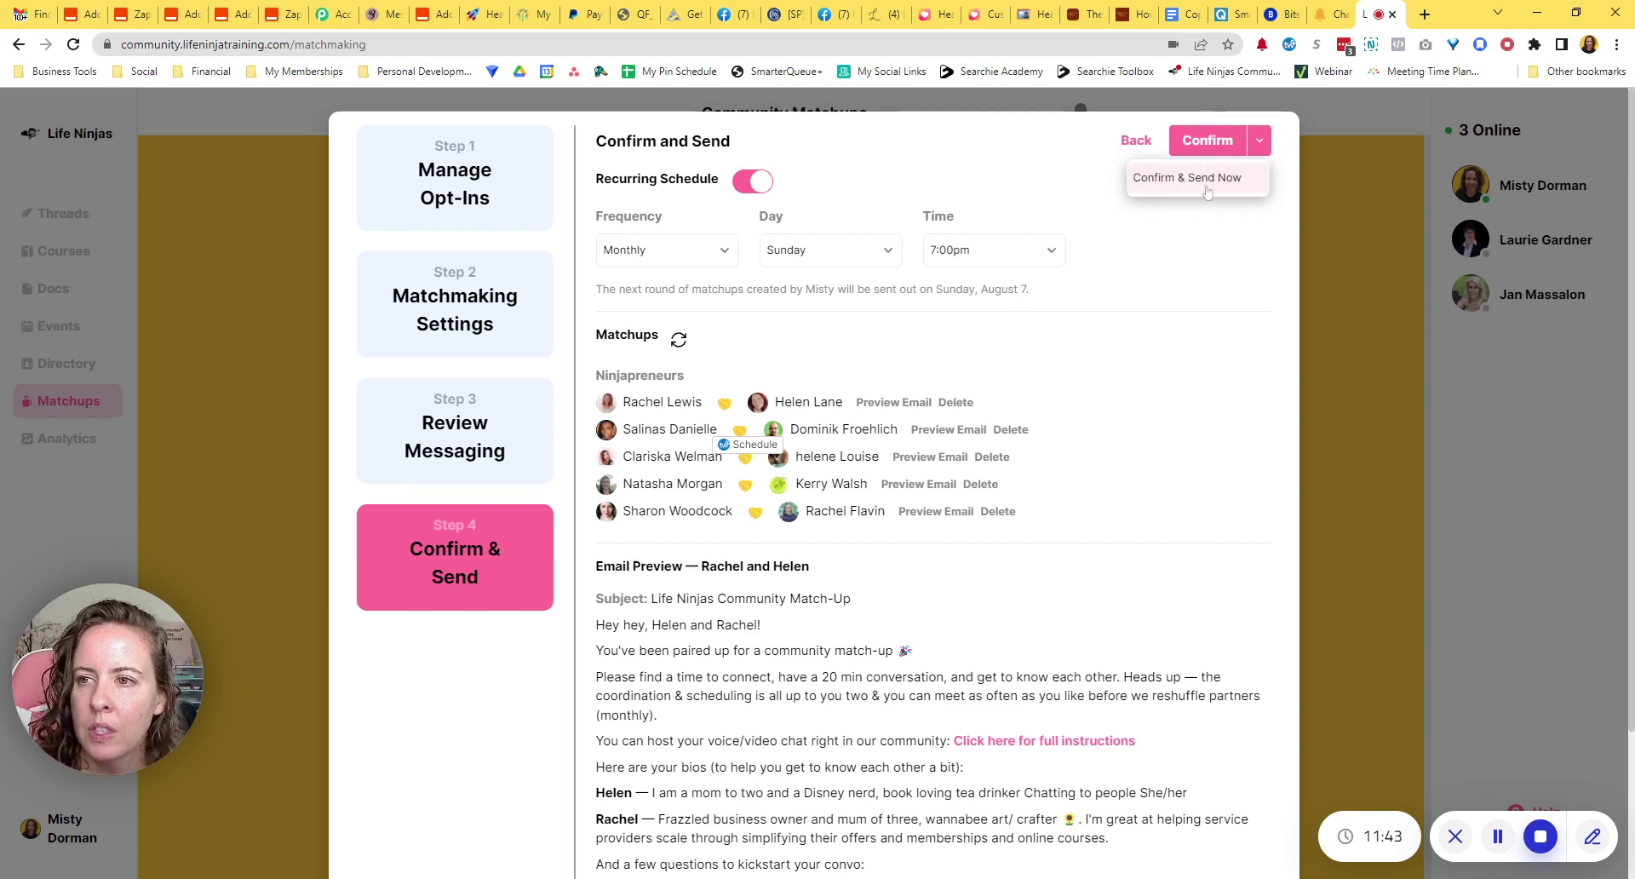
left_click(1167, 266)
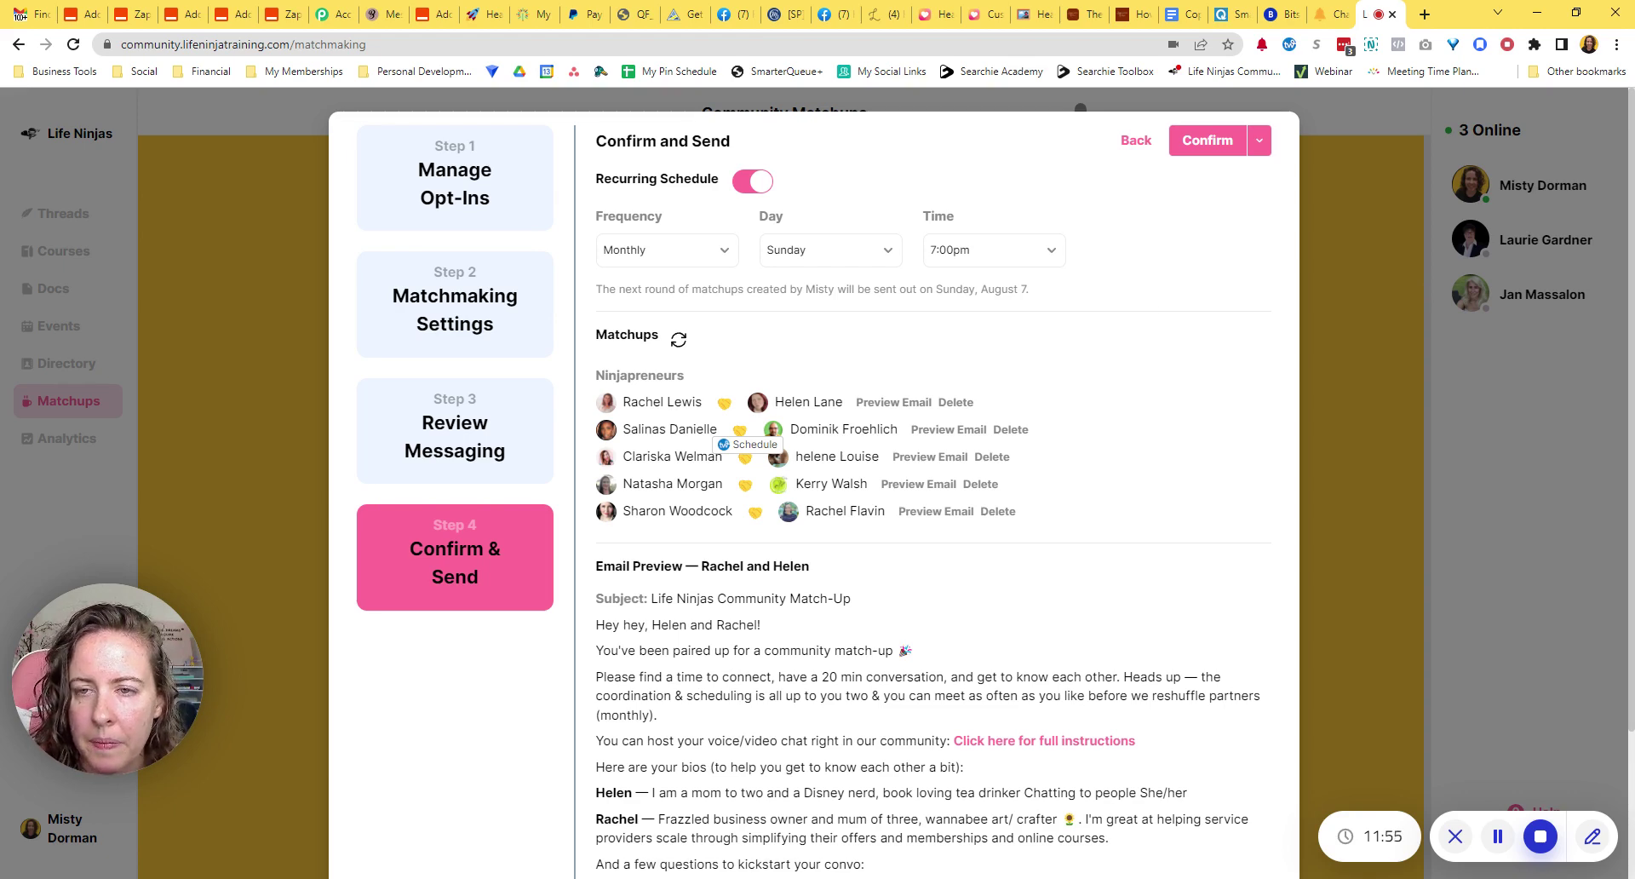
- Return to the Manage Opt-Ins list, check the option for adding a user, and close the matchup configuration
left_click(442, 191)
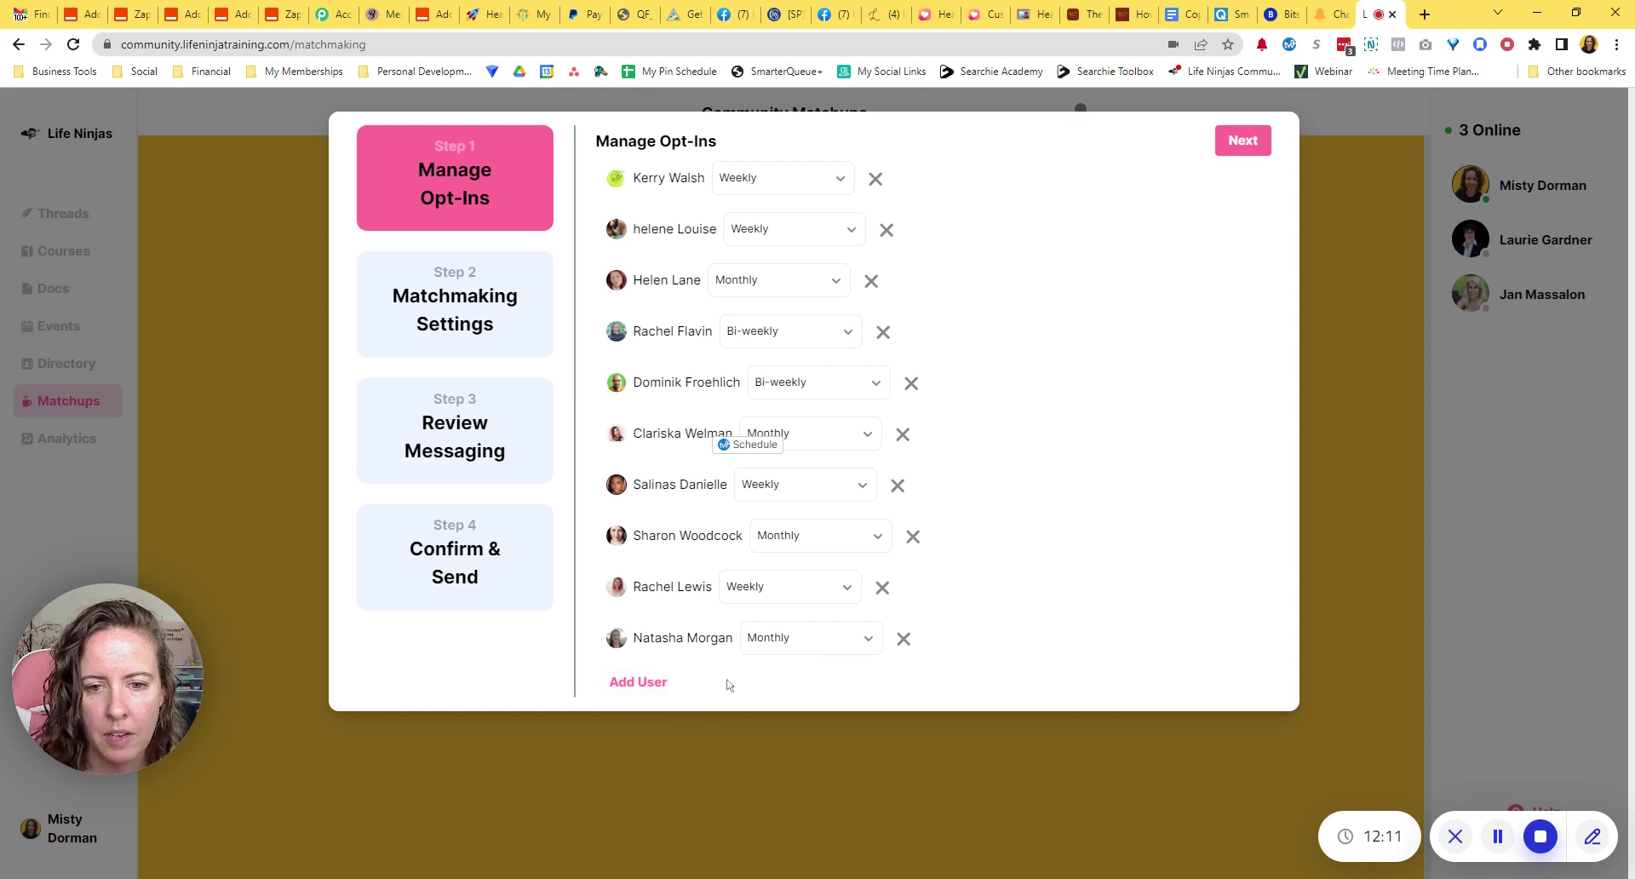
left_click(641, 692)
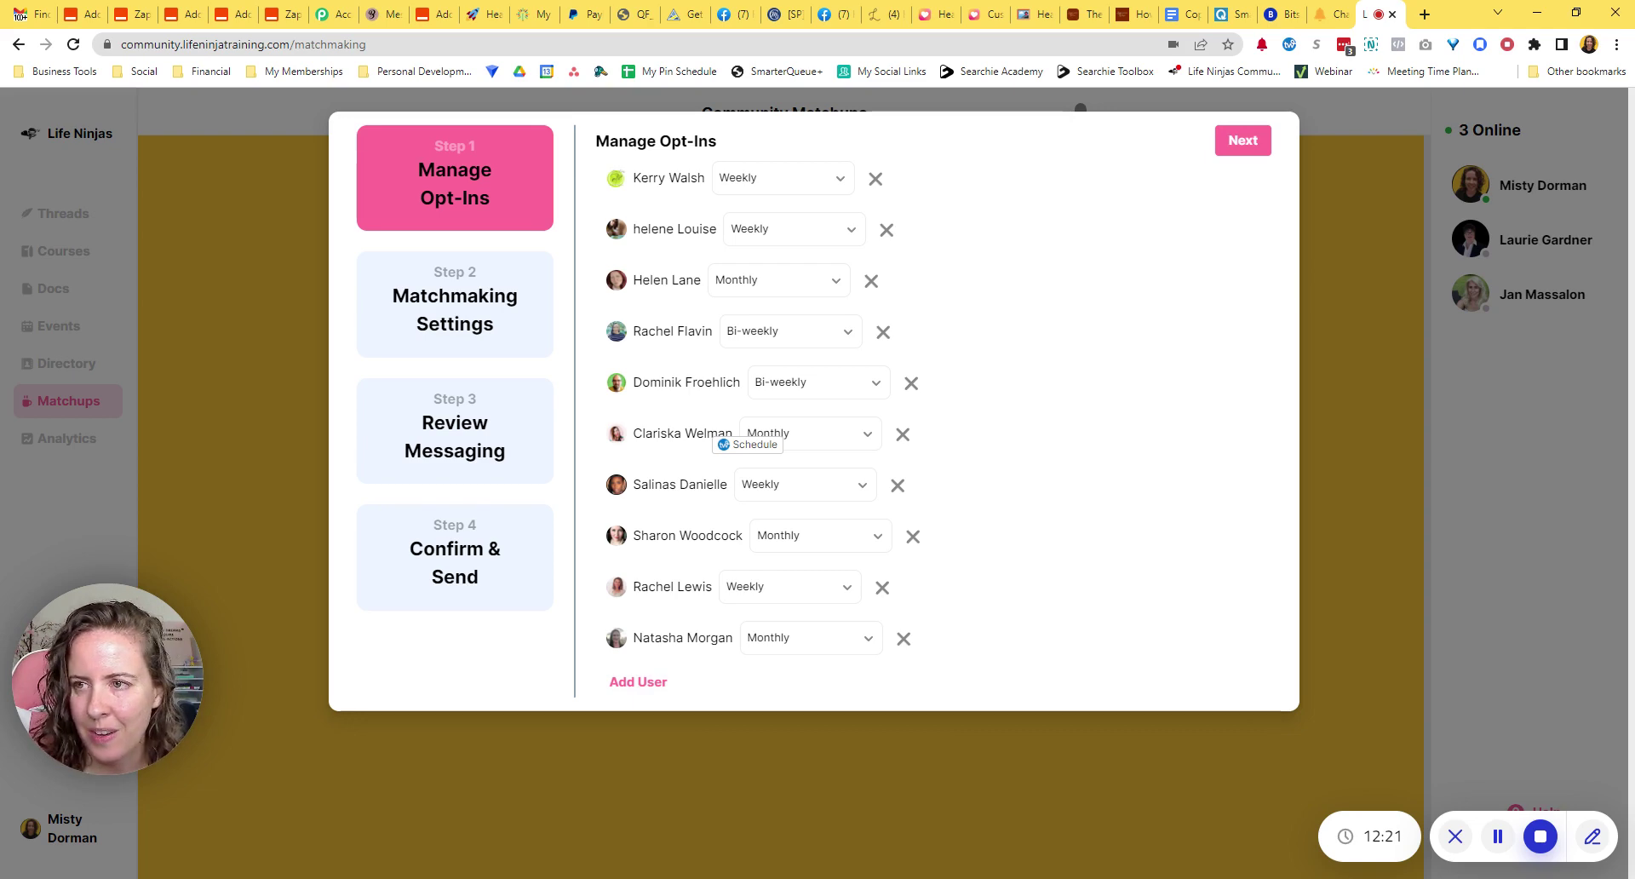
left_click(1333, 271)
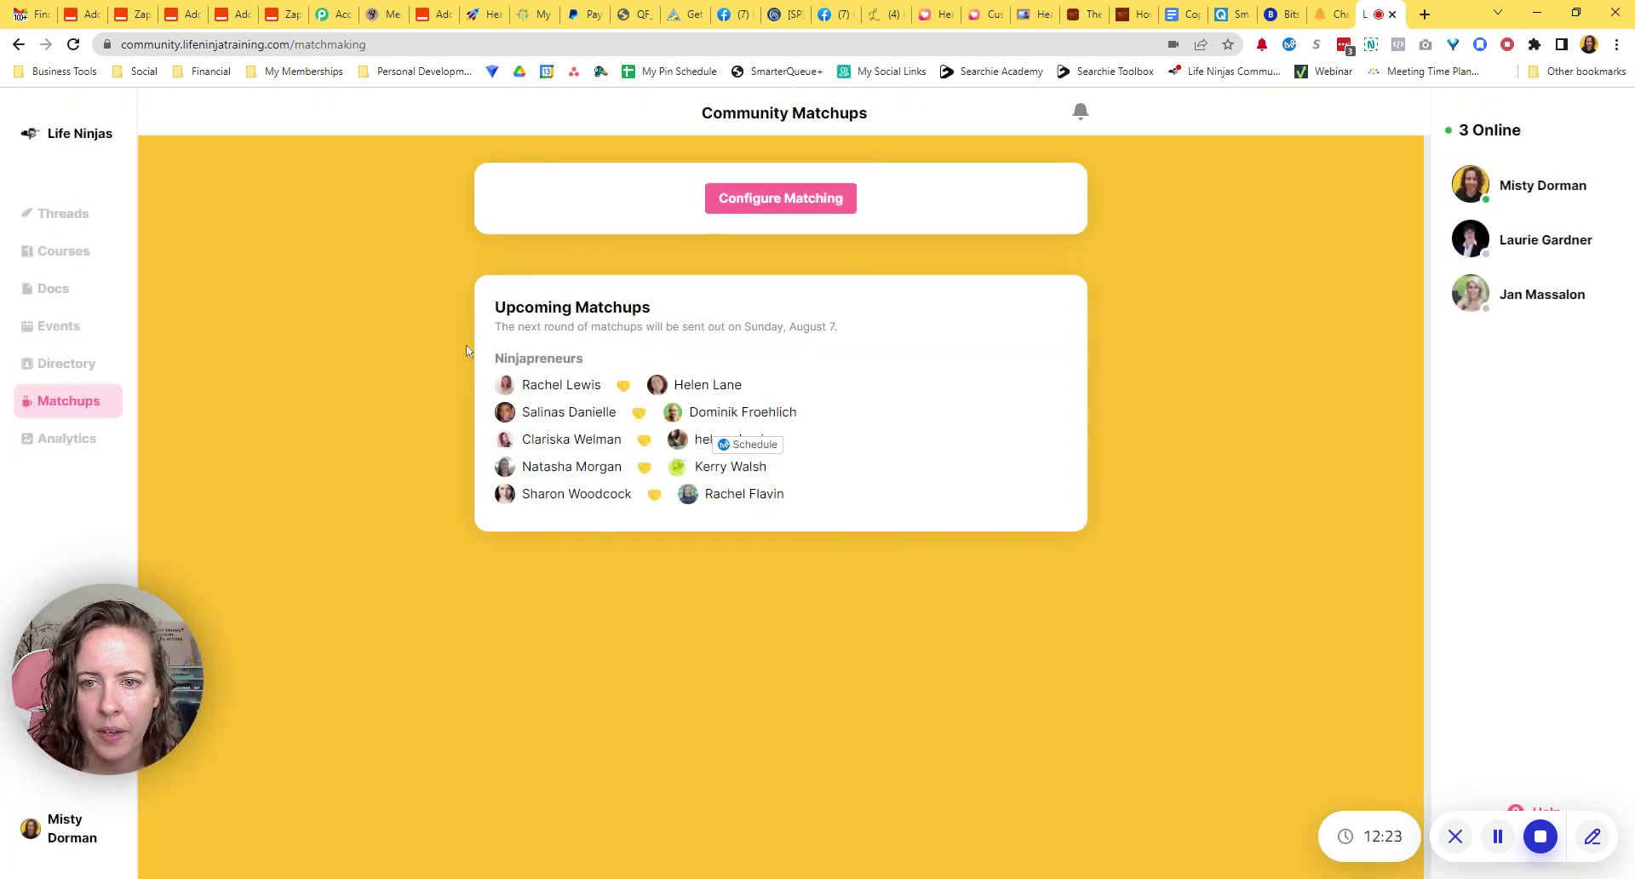
- Open the Join Matchups doc under Community How Tos and look over the surrounding onboarding and how-to docs
left_click(54, 289)
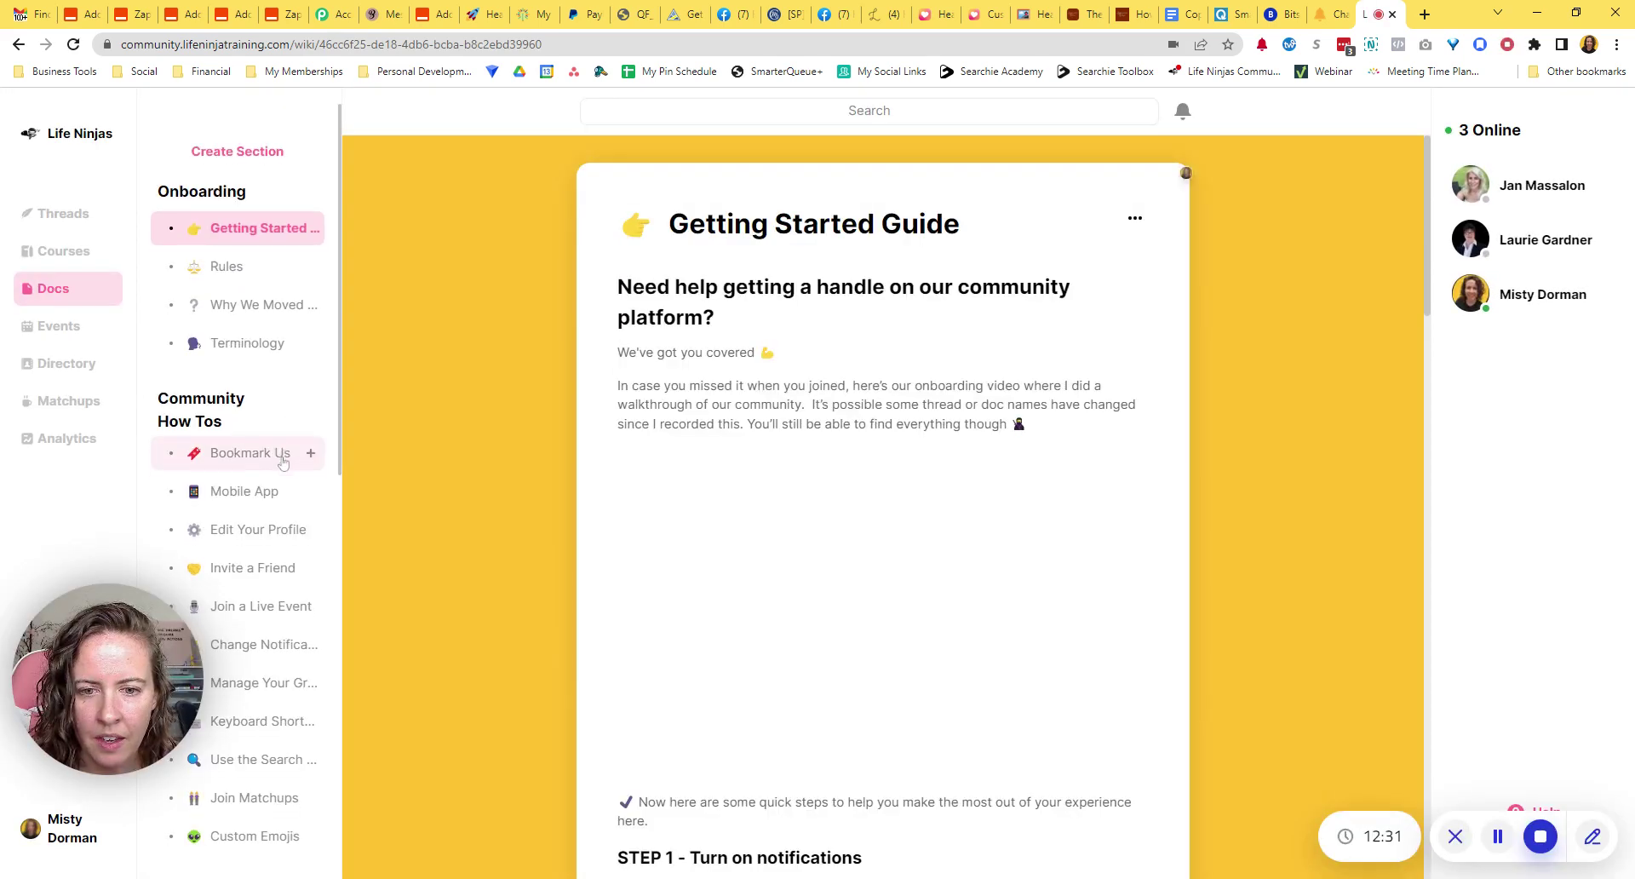
scroll(283, 463, "down", 3)
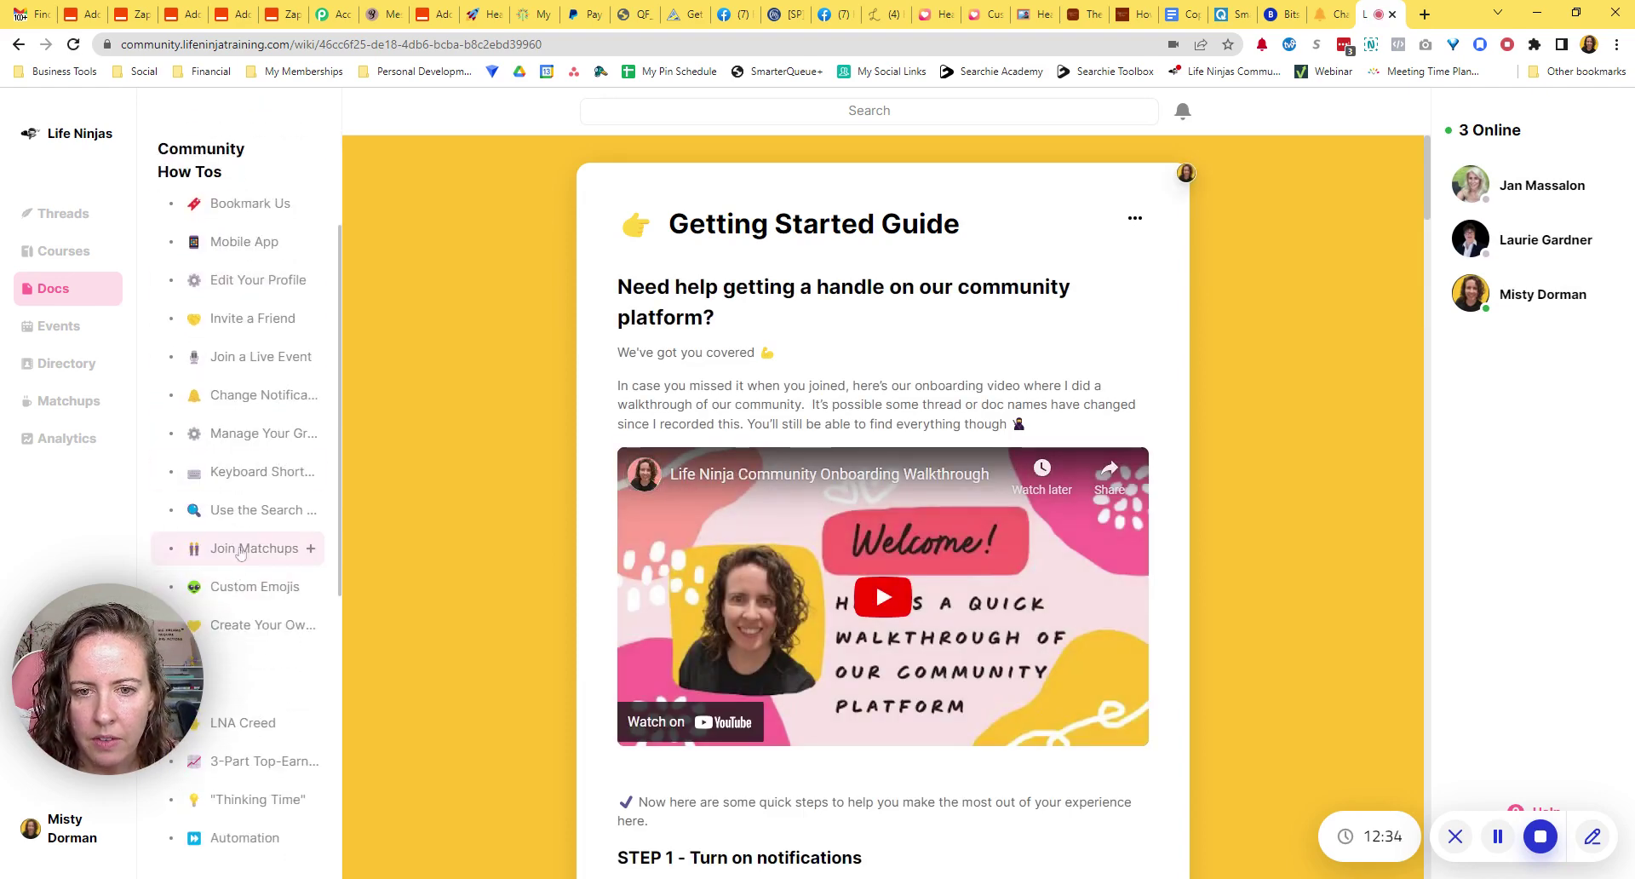
left_click(241, 551)
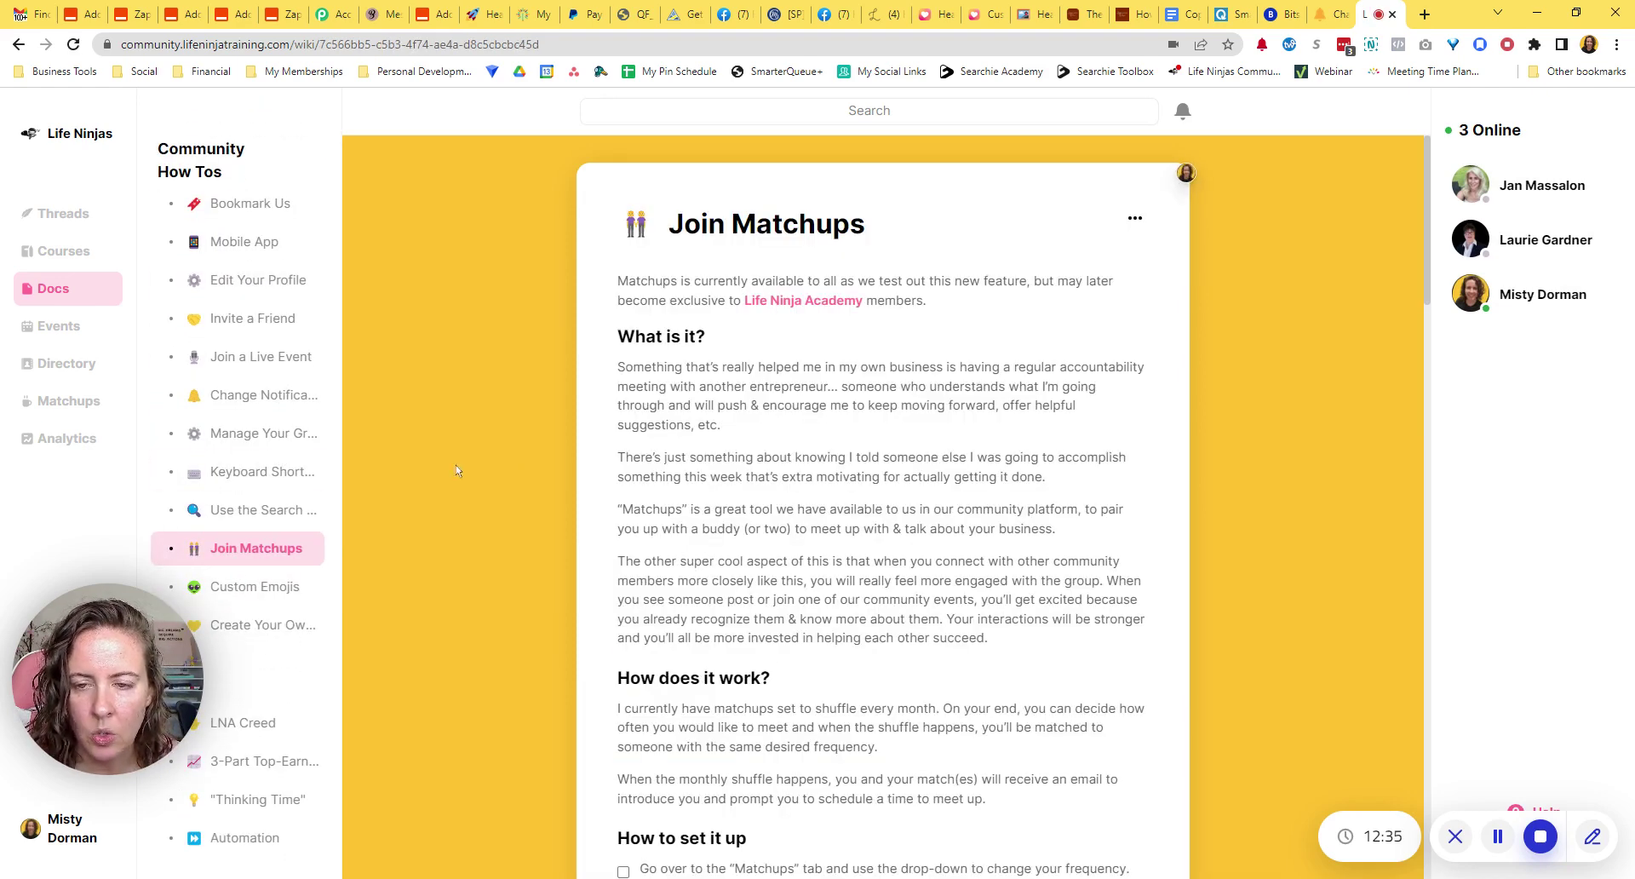
scroll(245, 283, "up", 1)
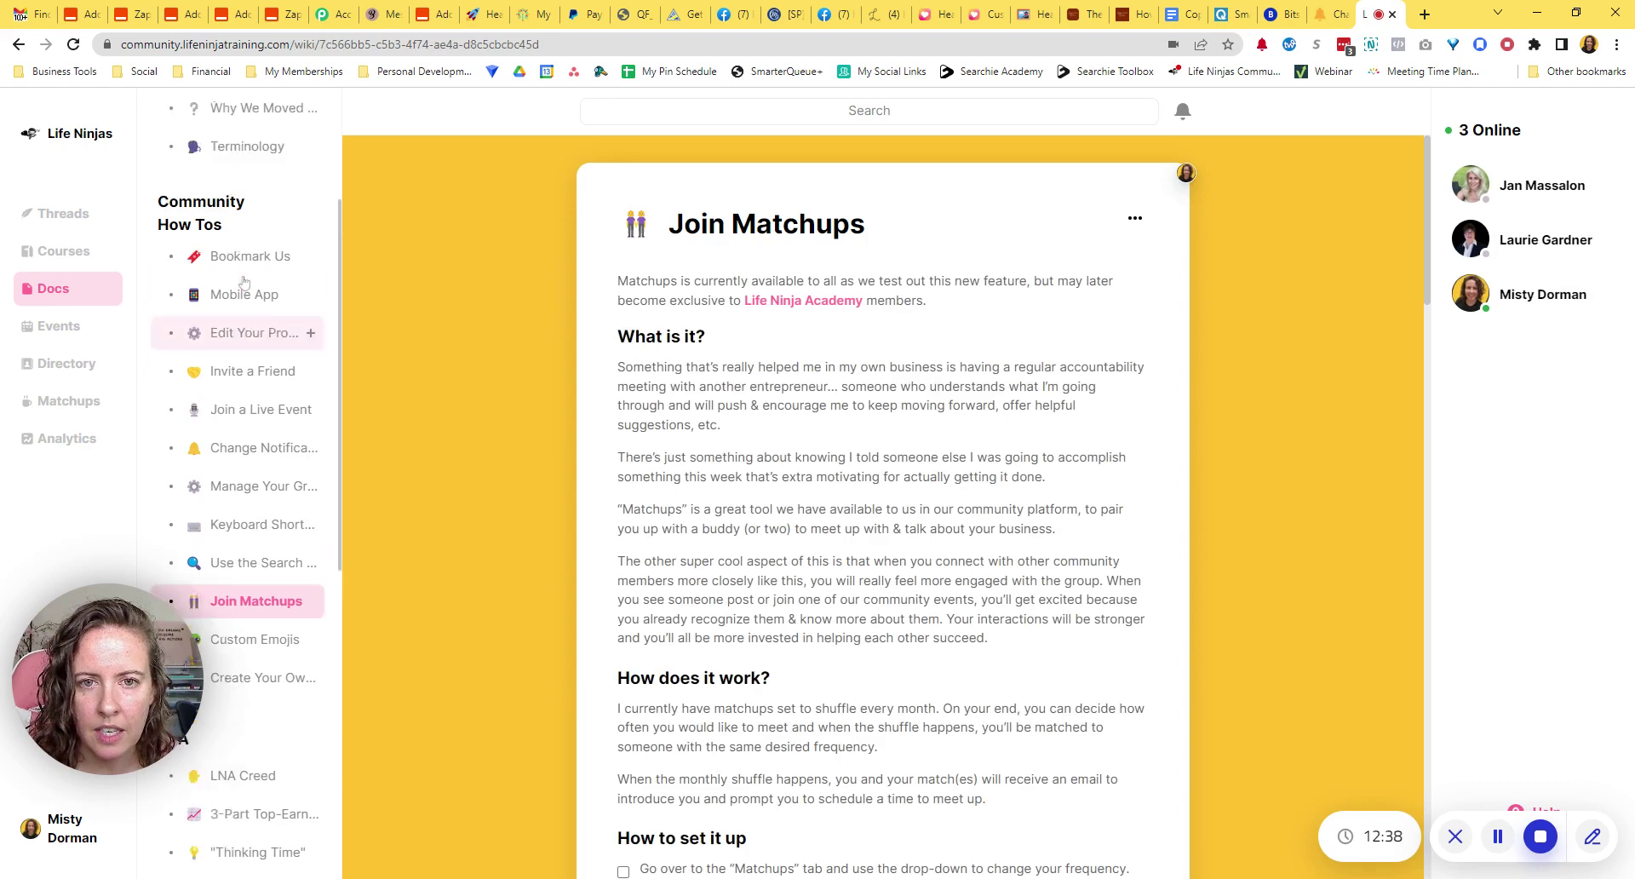
scroll(244, 283, "up", 2)
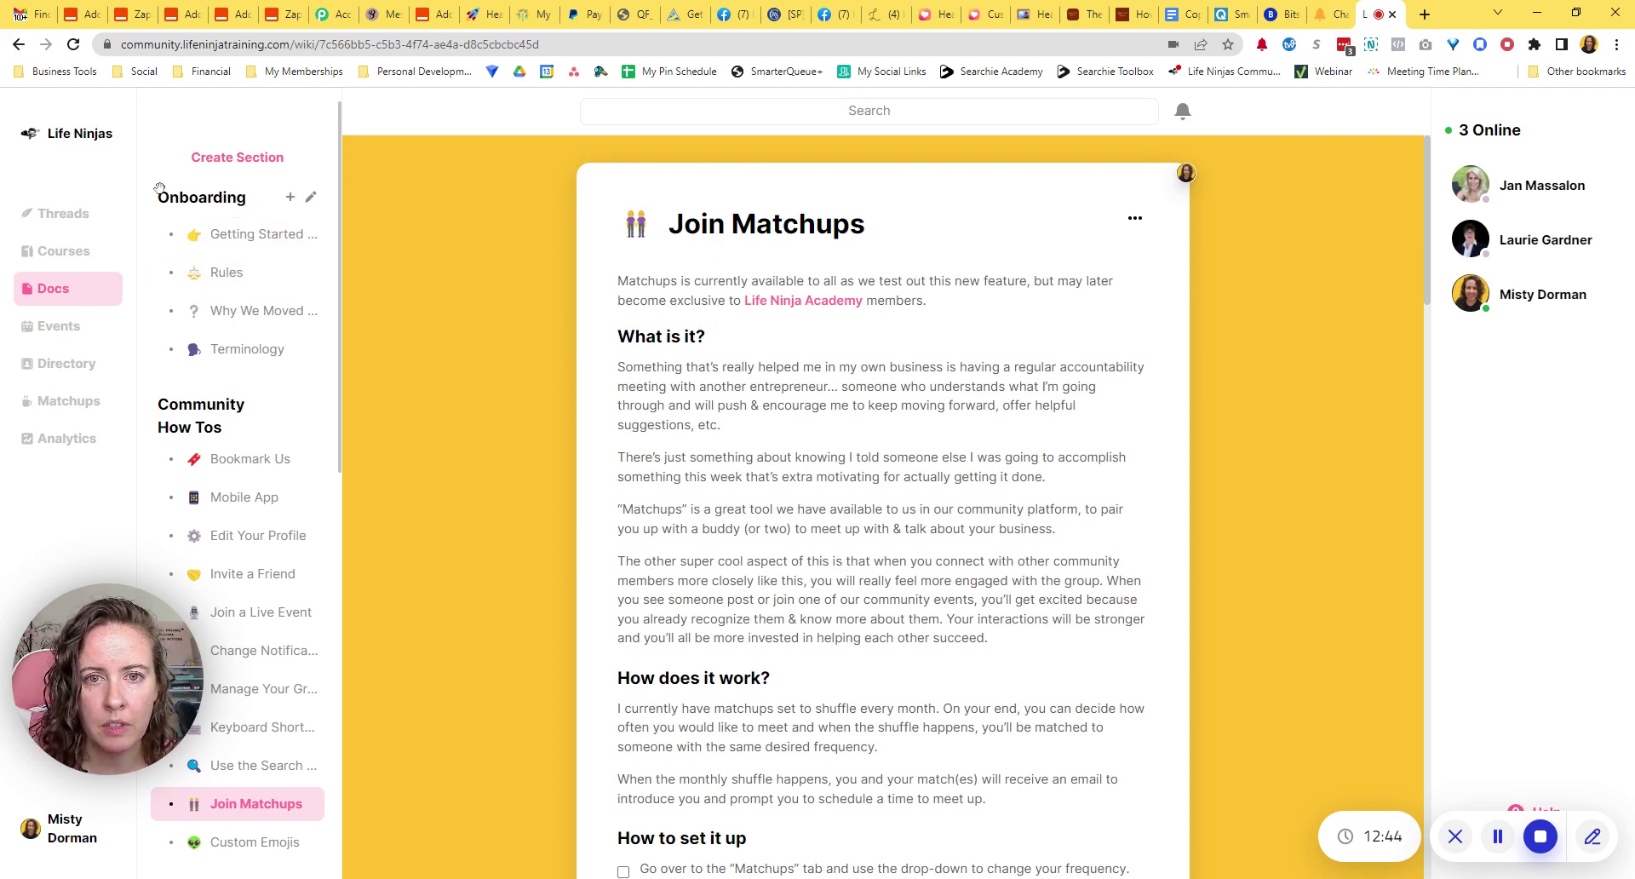
scroll(230, 349, "down", 2)
scroll(231, 347, "down", 1)
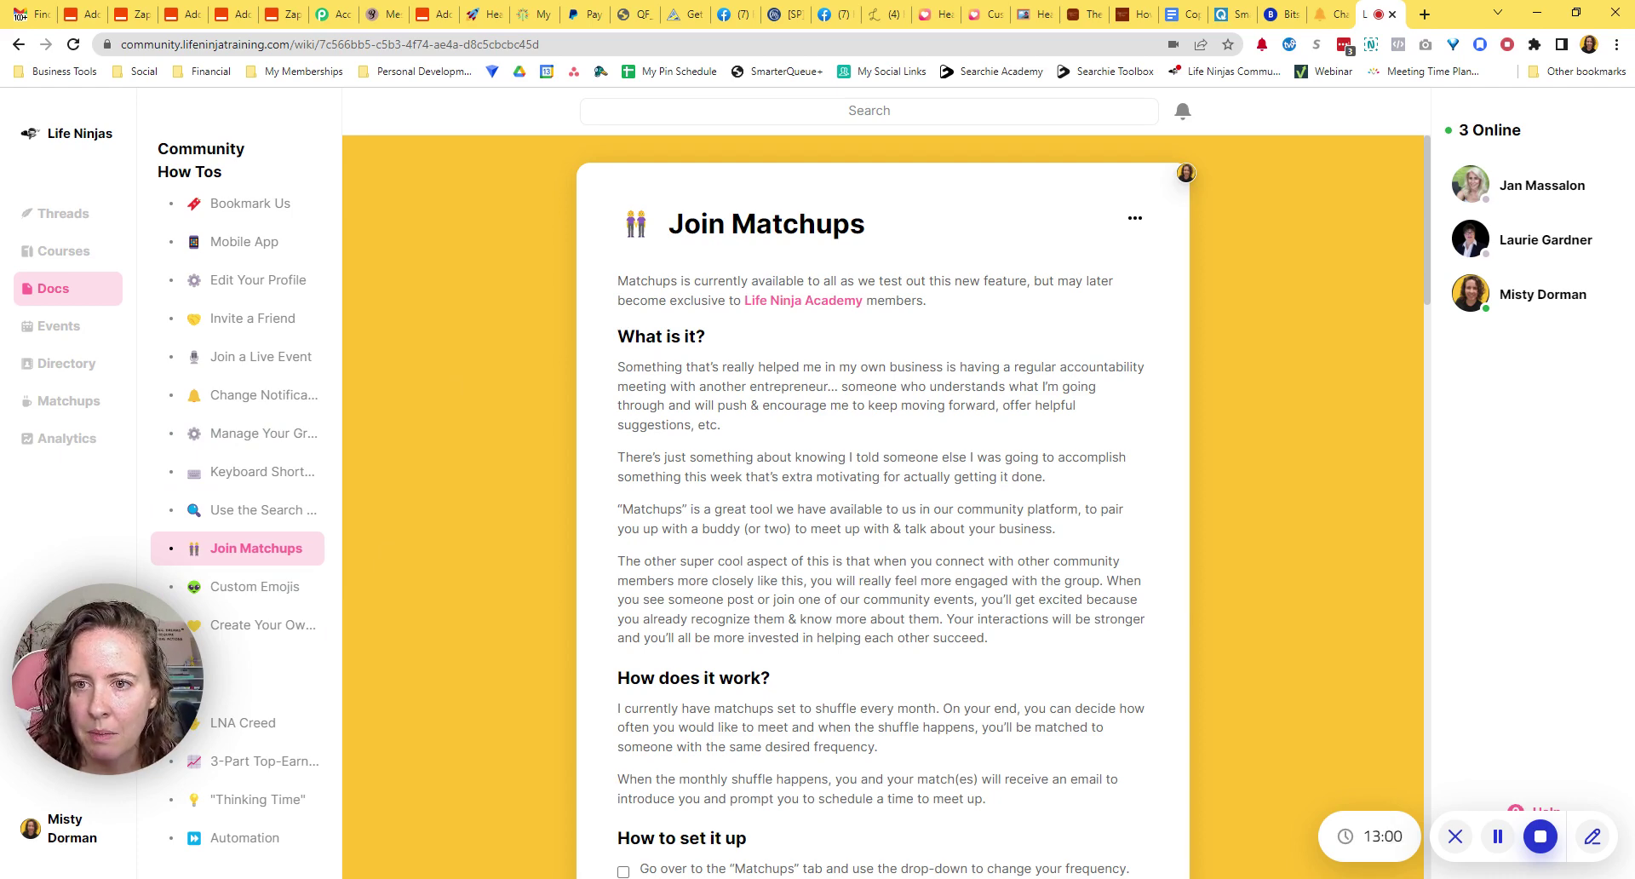
- Read the Join Matchups doc's sections on what it is, how it works and how to set it up
scroll(574, 341, "down", 1)
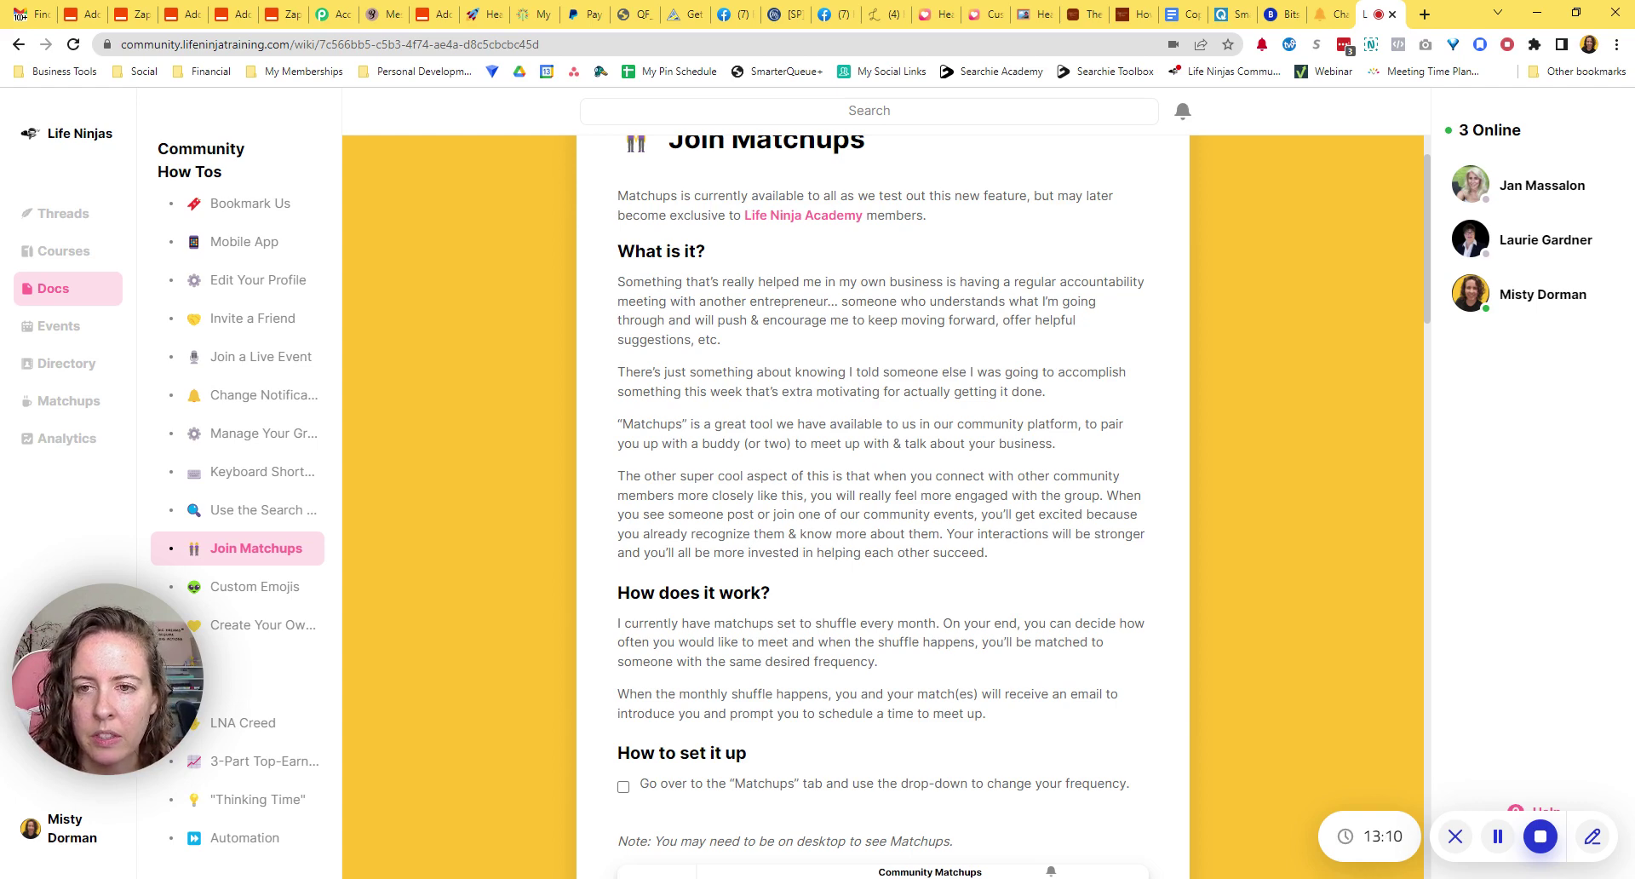
scroll(886, 507, "down", 1)
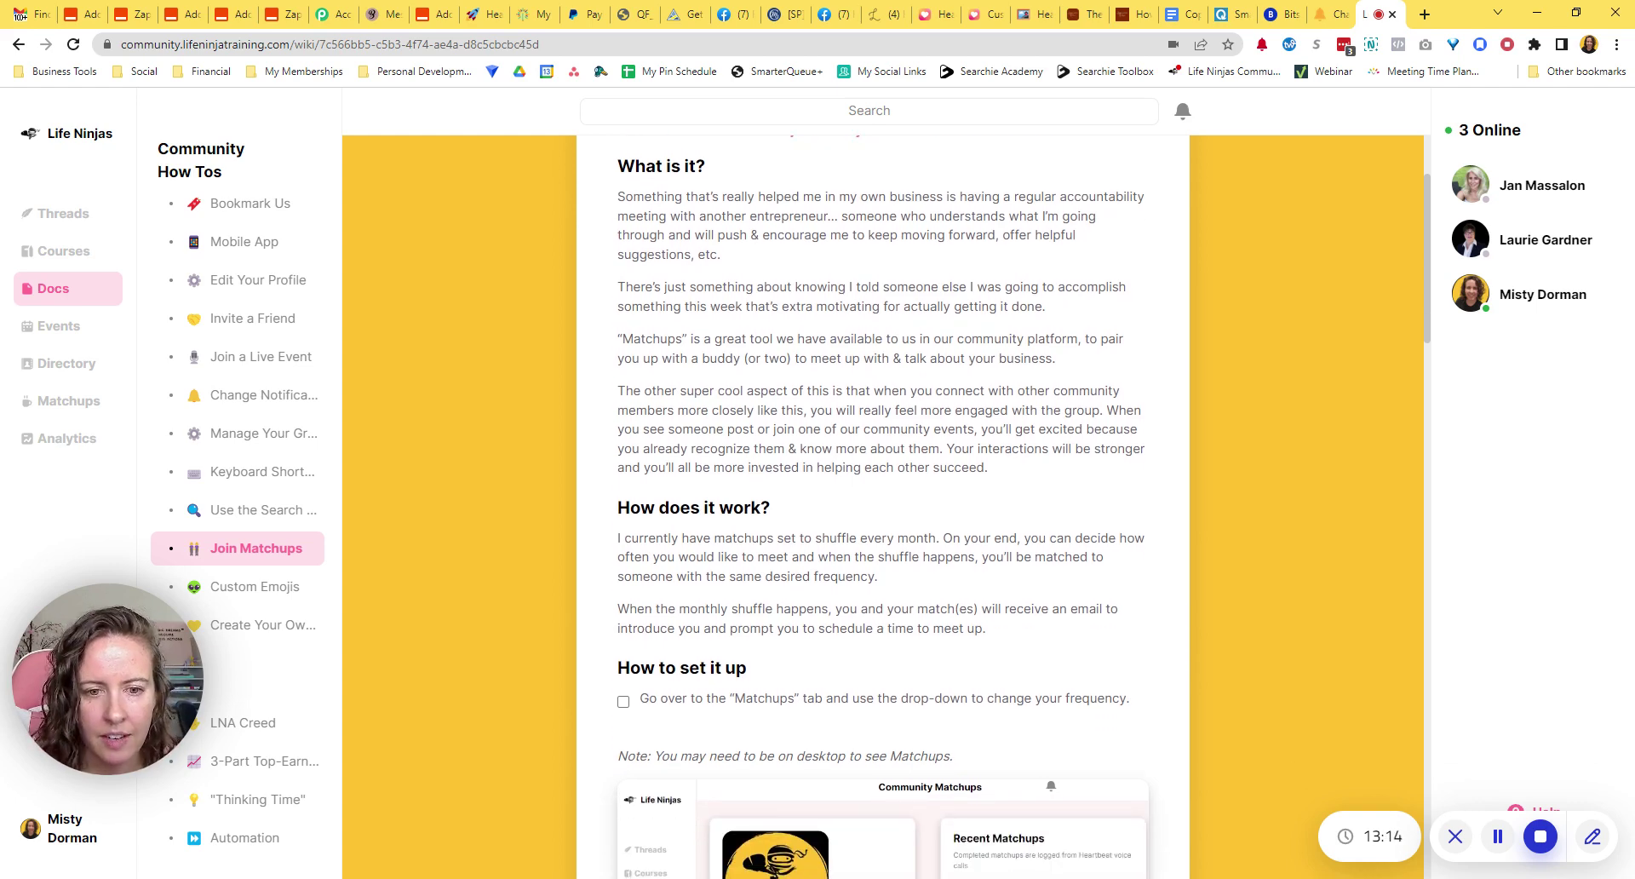
scroll(886, 507, "down", 4)
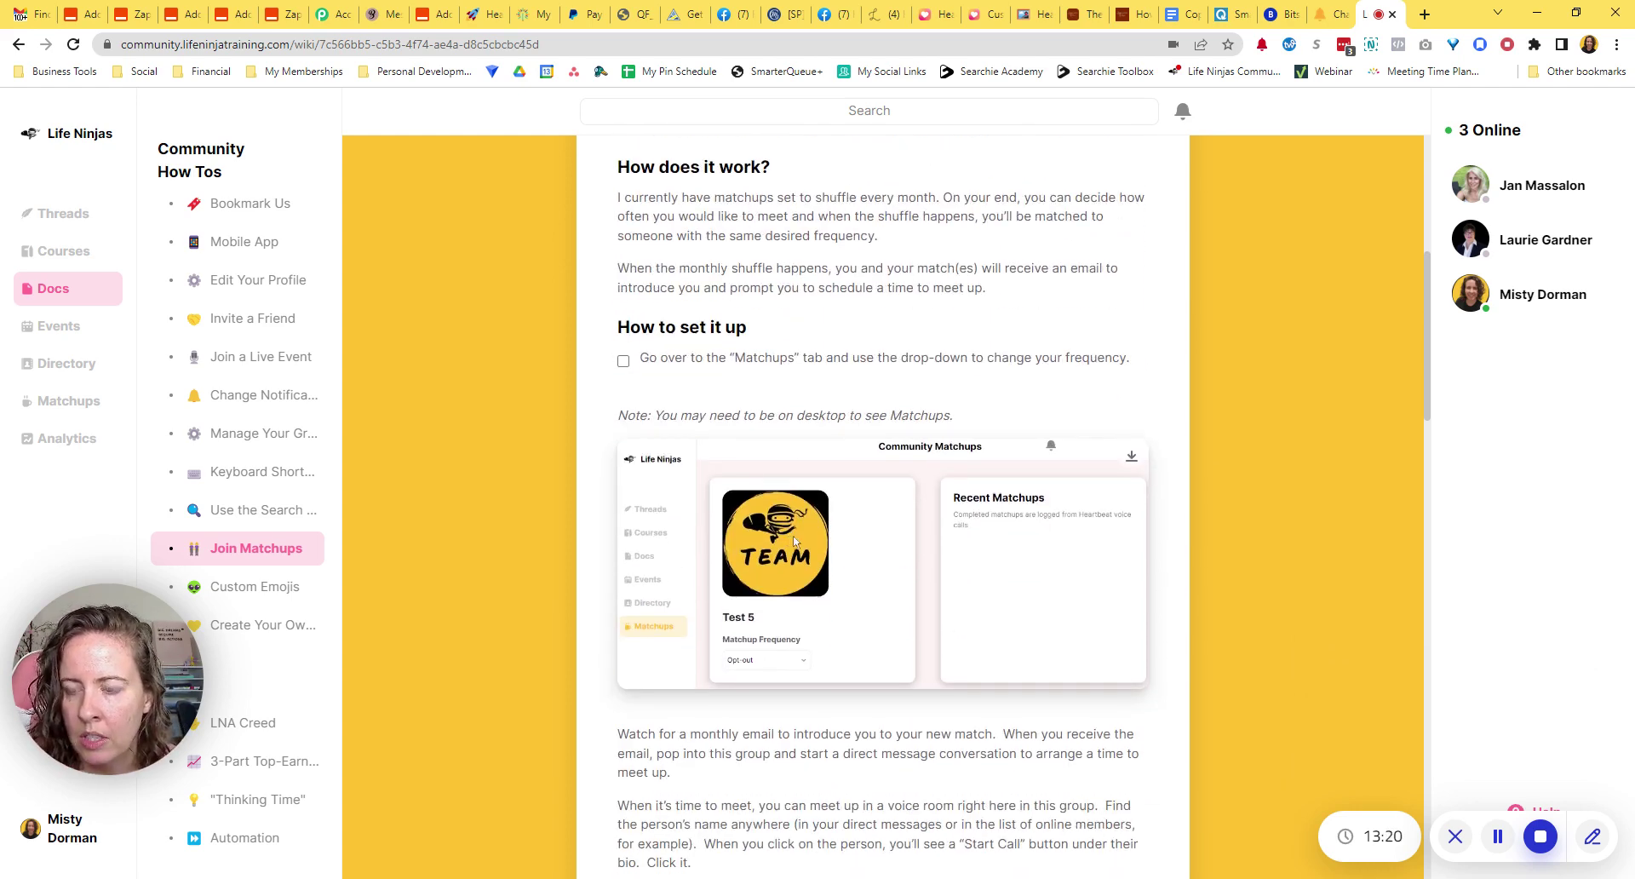
scroll(805, 539, "down", 1)
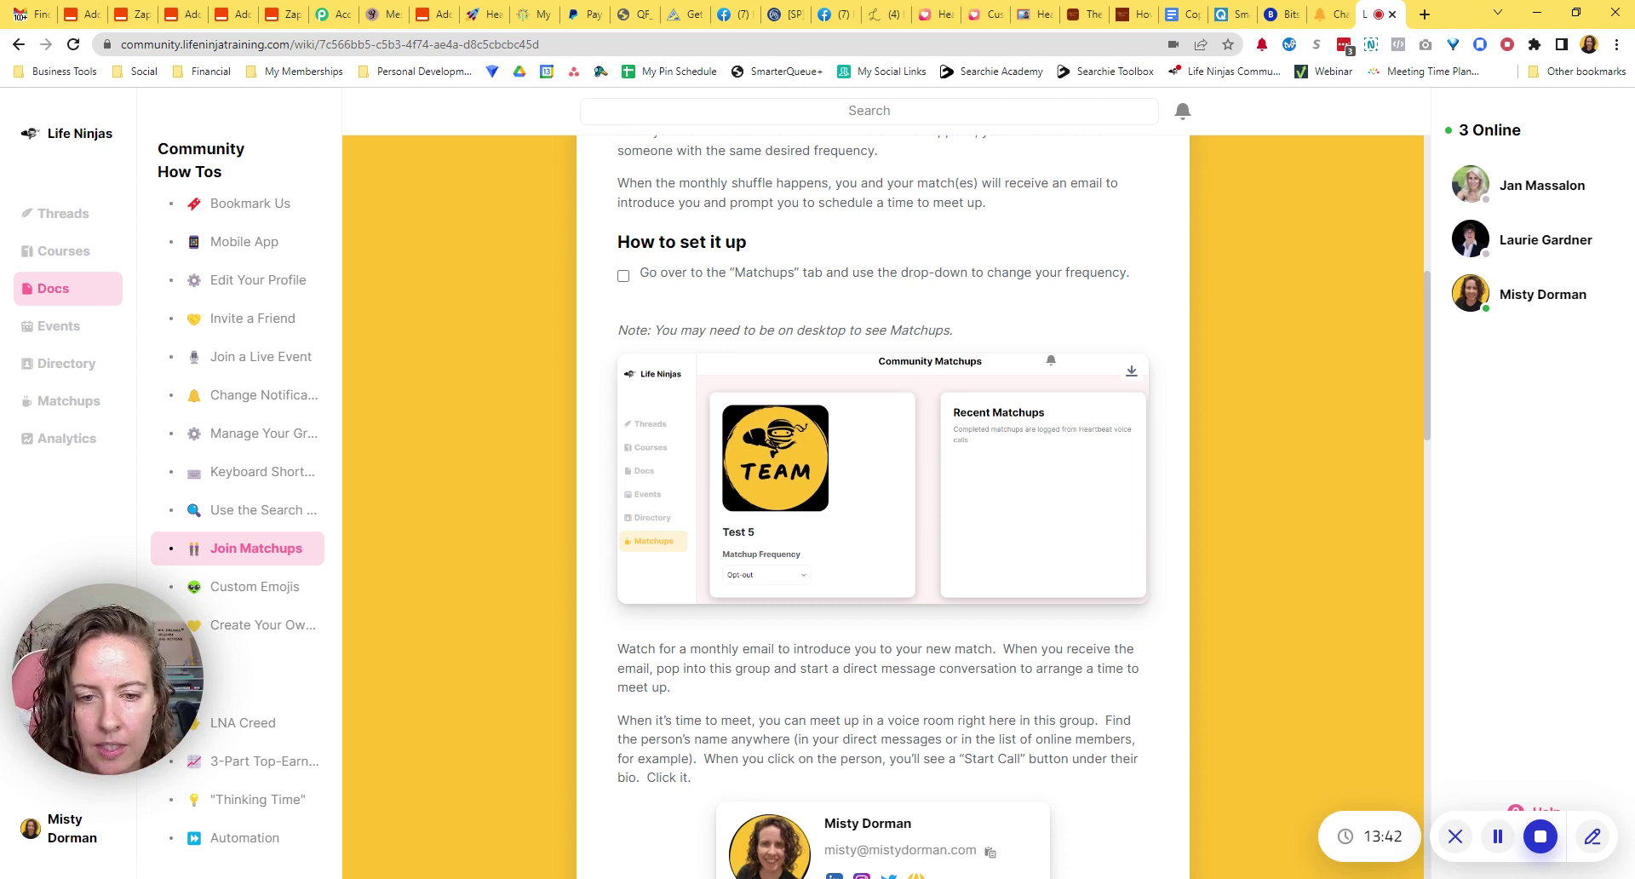
scroll(845, 565, "down", 3)
scroll(1021, 506, "down", 1)
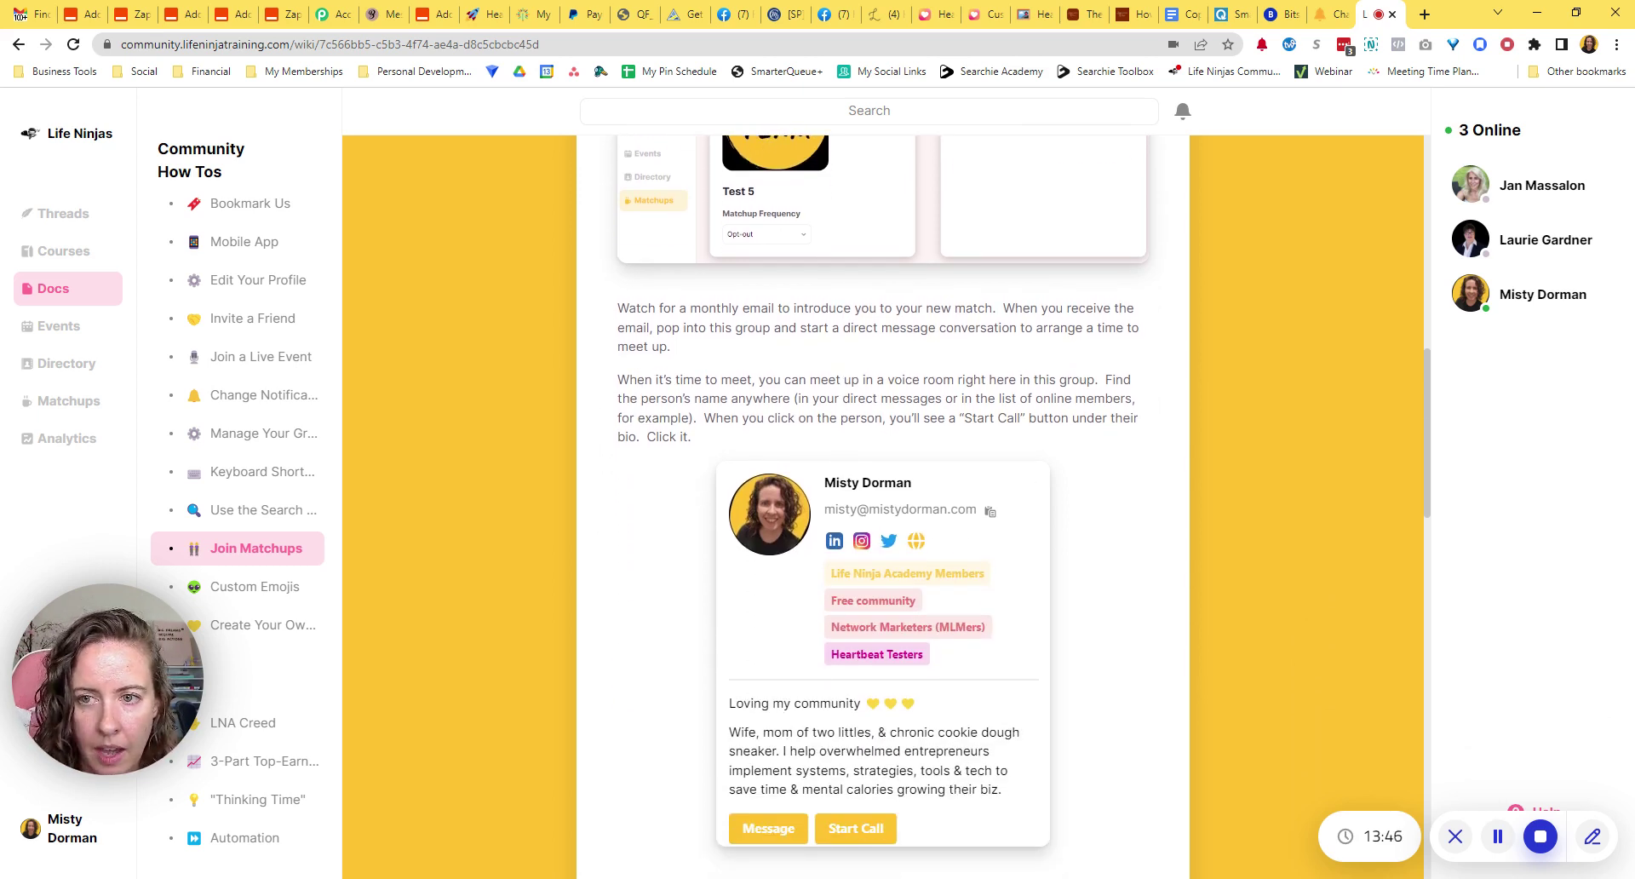
- Examine the doc's paragraphs on the monthly introduction email and meeting a match in a voice room
left_click_drag(690, 308, 738, 308)
left_click(900, 327)
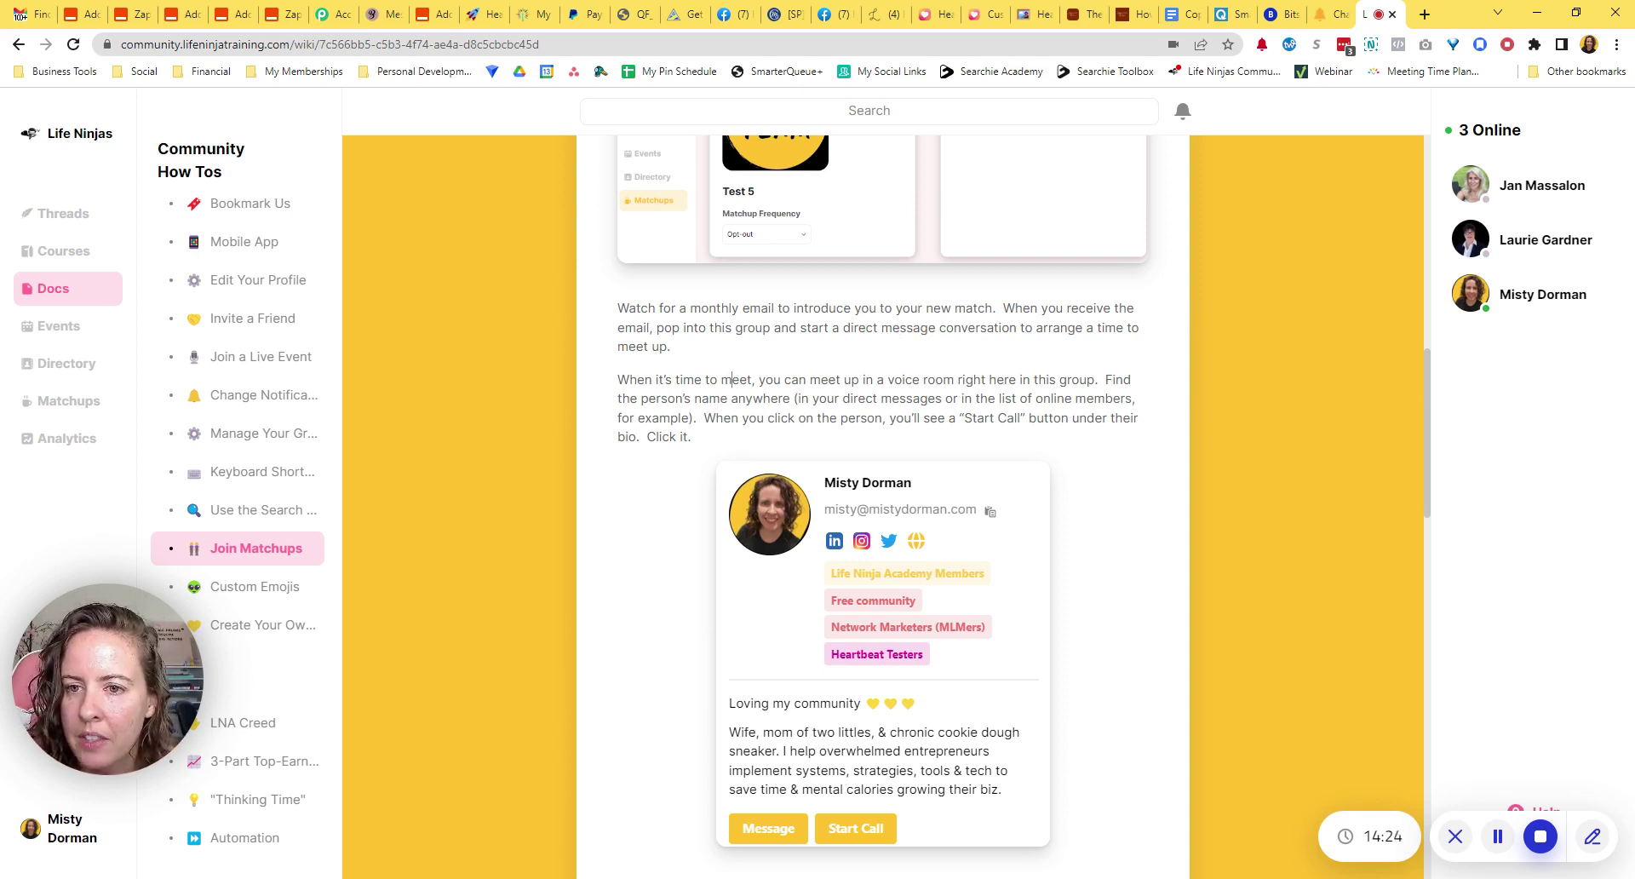
left_click_drag(618, 379, 927, 380)
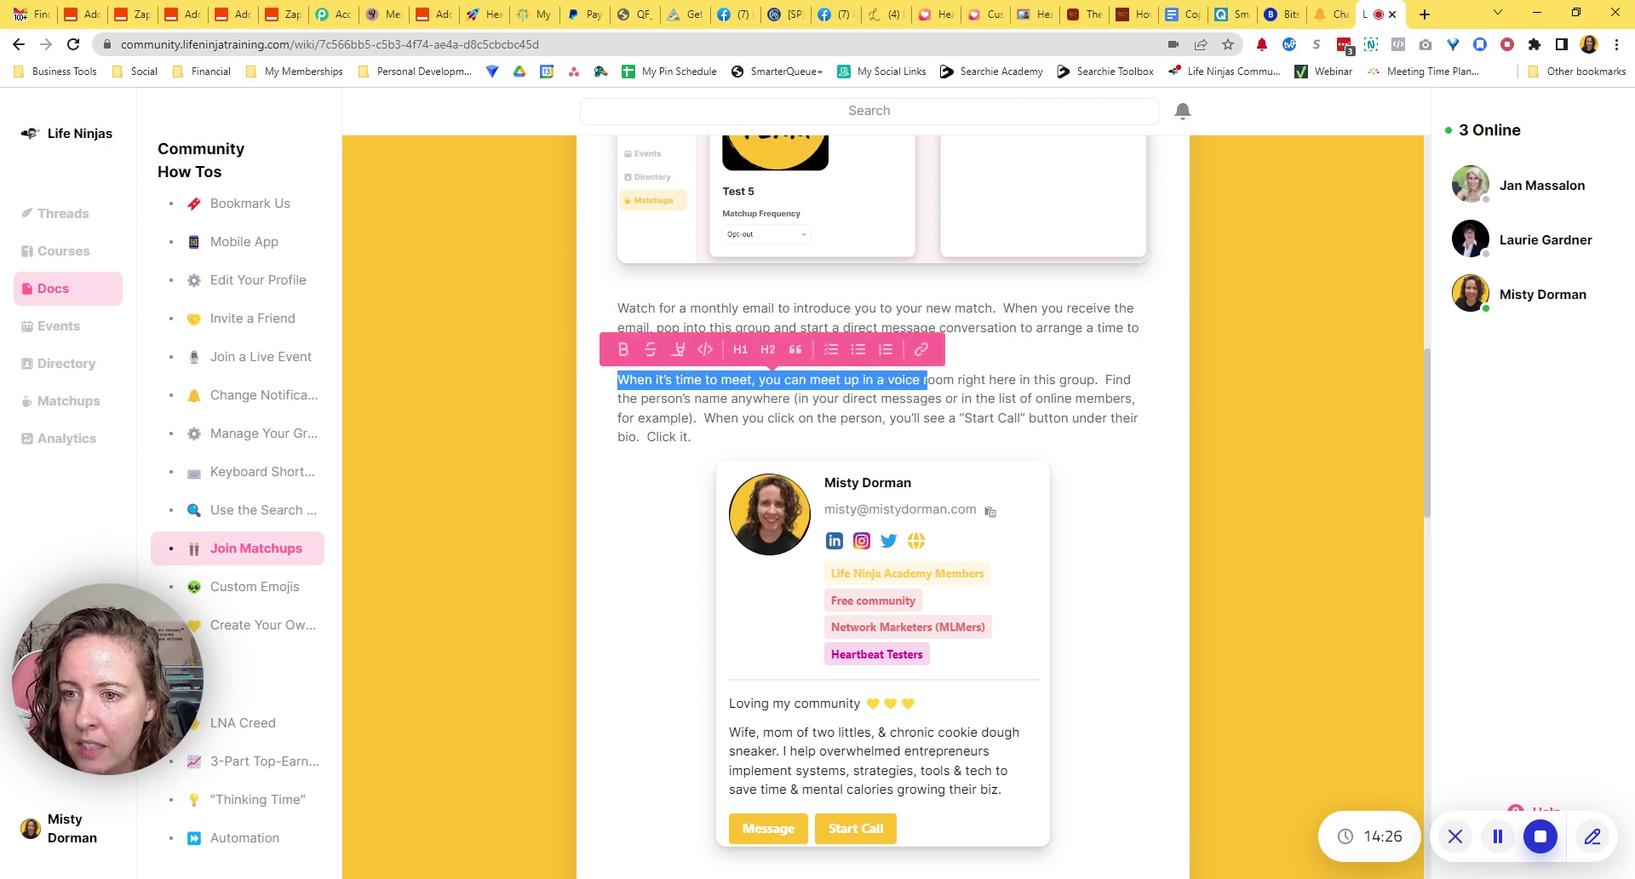
left_click(1056, 380)
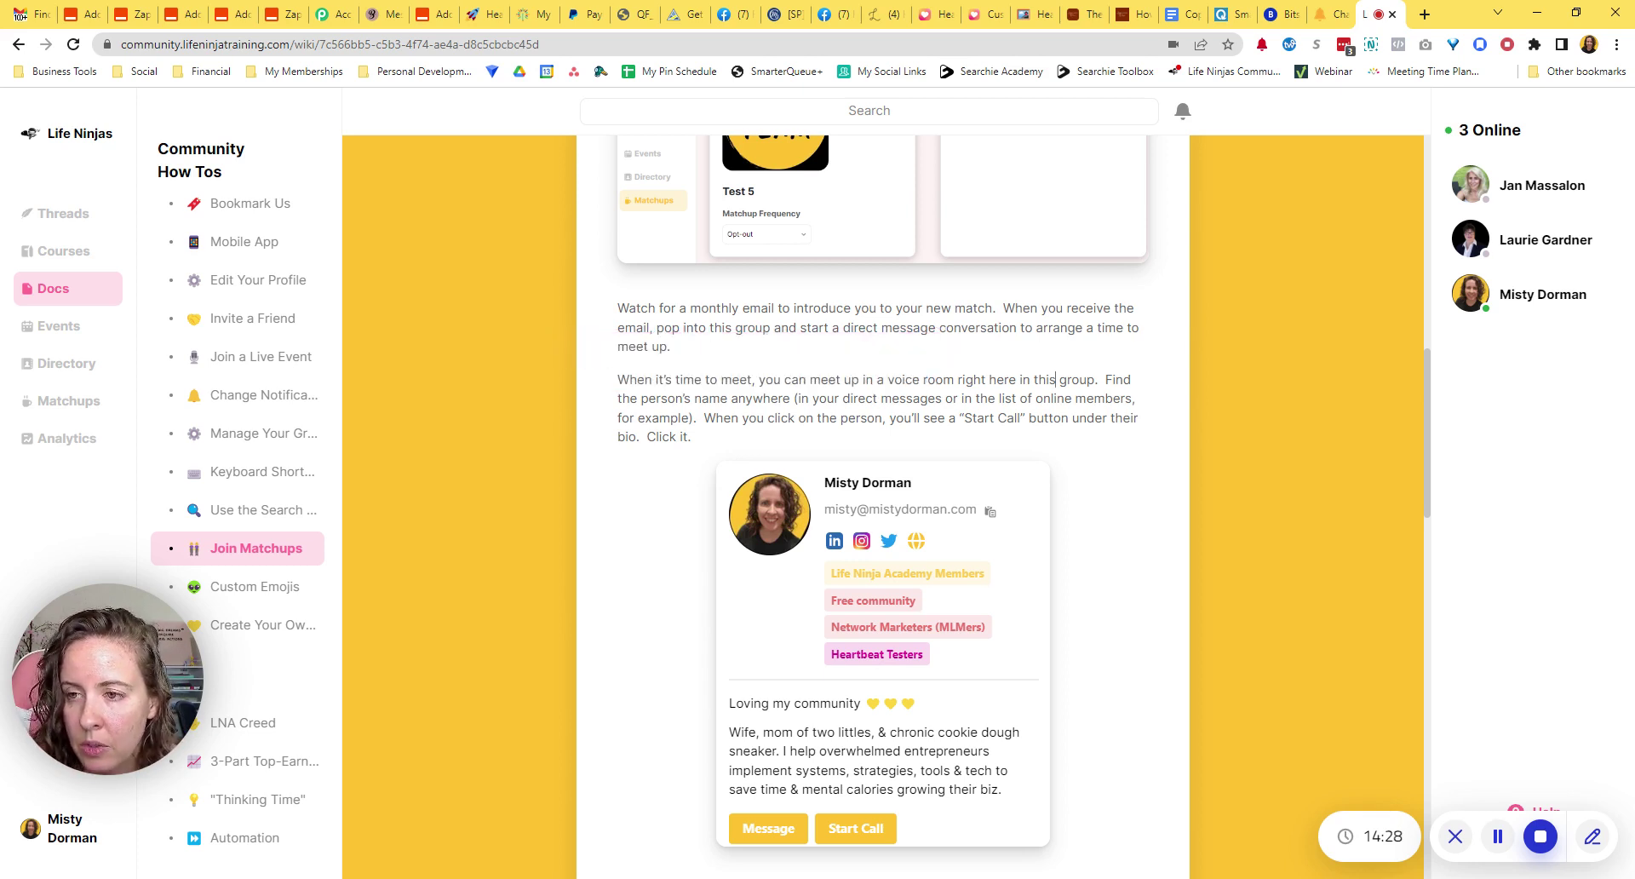
scroll(656, 431, "down", 1)
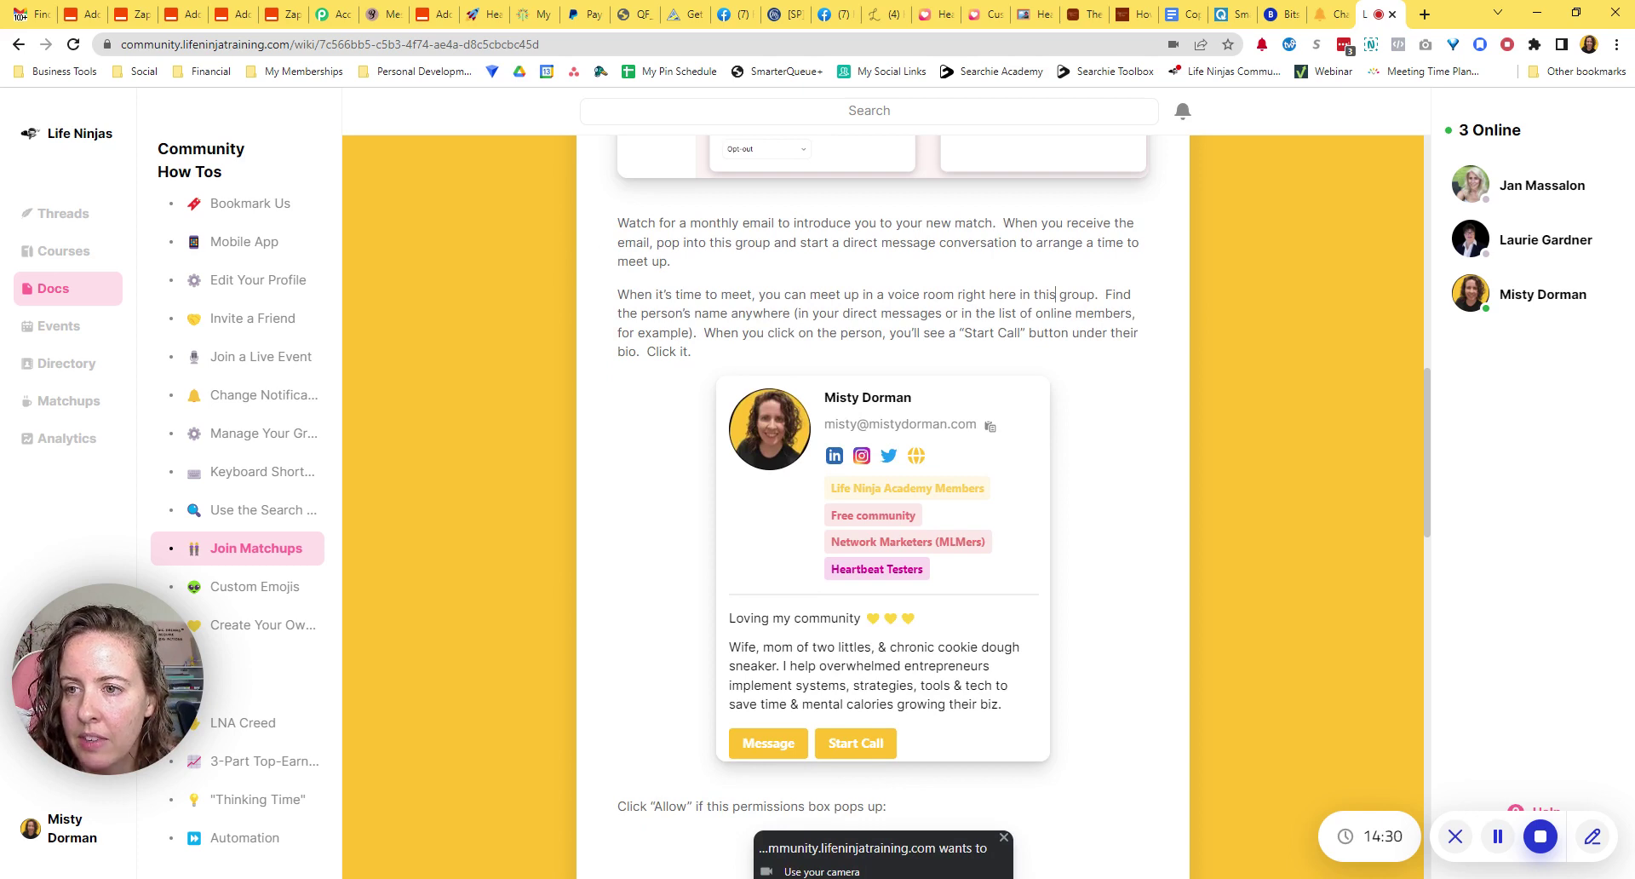
- Read the doc's remaining call instructions, from the permissions box and call toolbar to inviting a third person and the fun tip
scroll(602, 425, "down", 1)
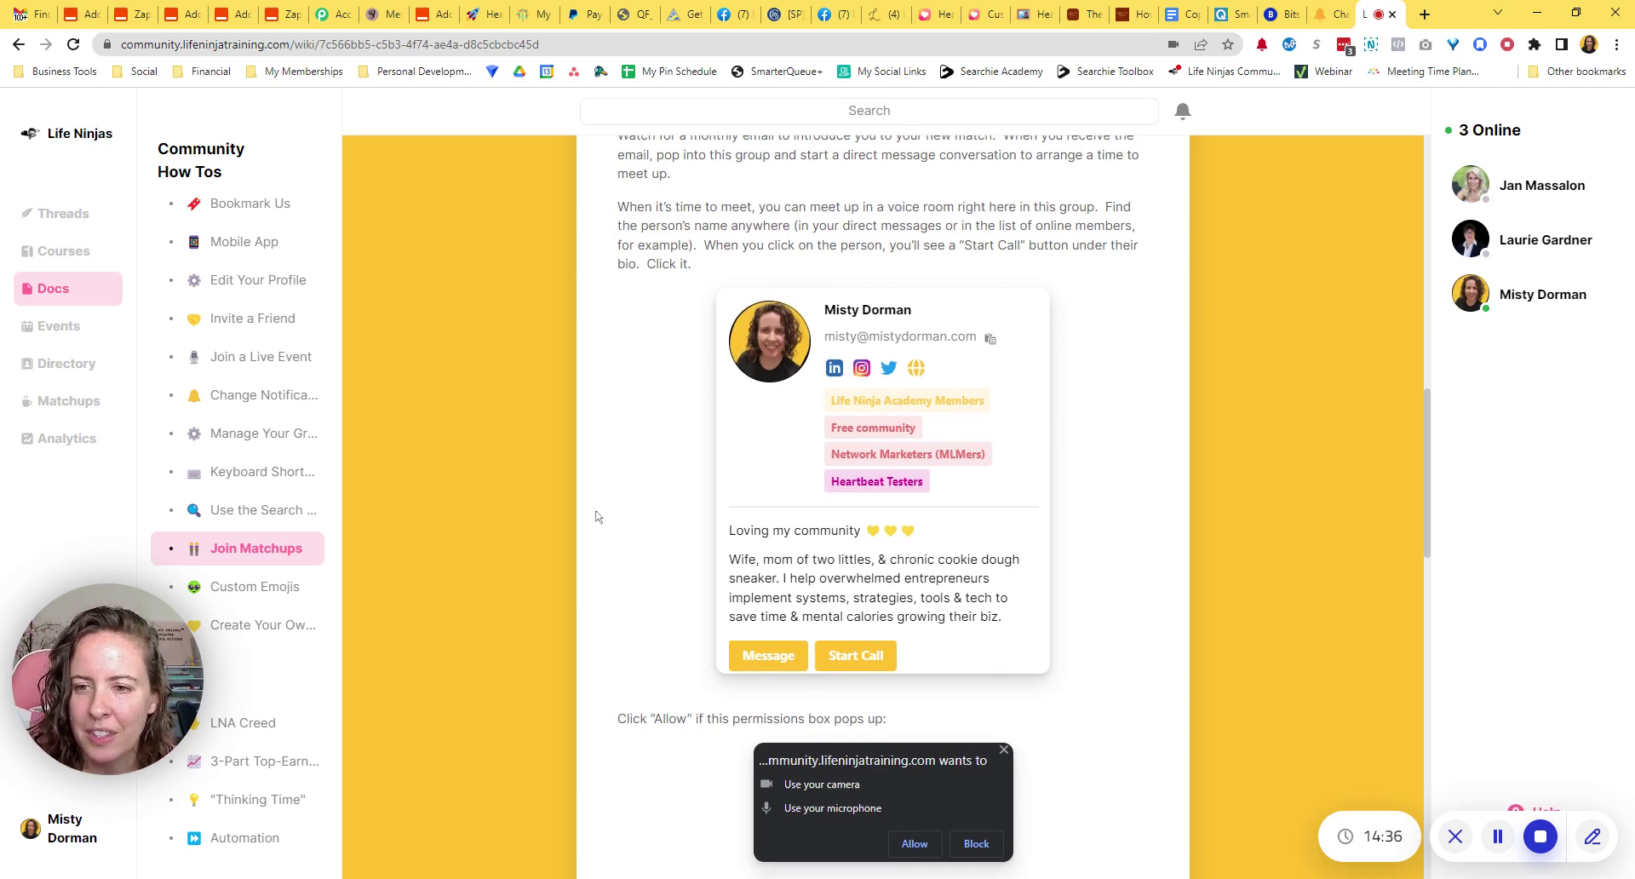
scroll(597, 516, "down", 2)
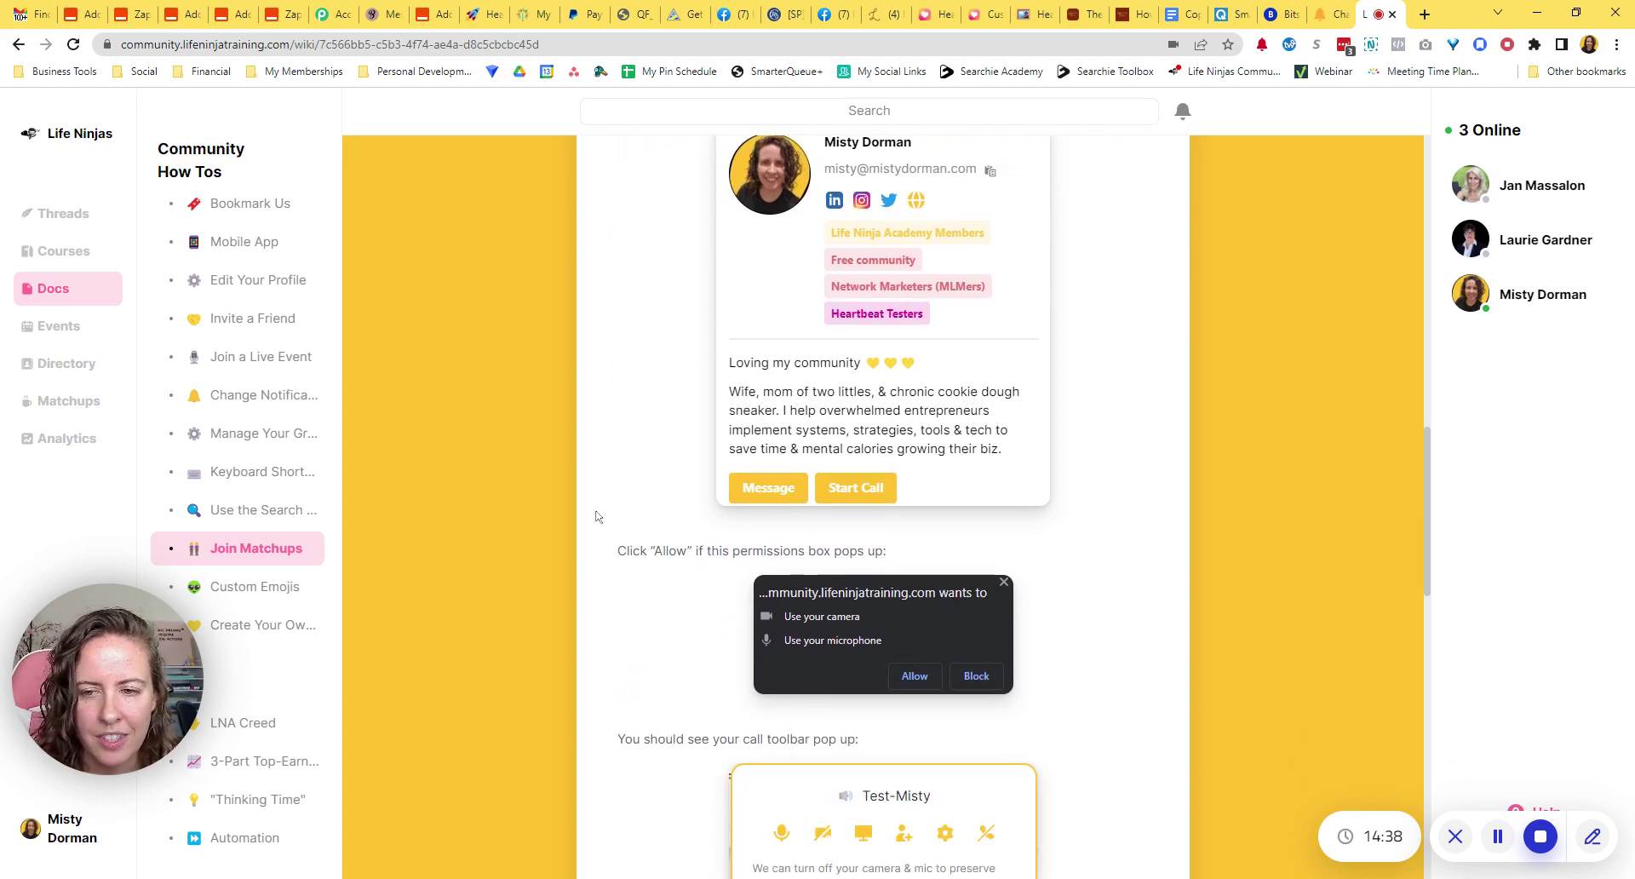
scroll(597, 516, "down", 8)
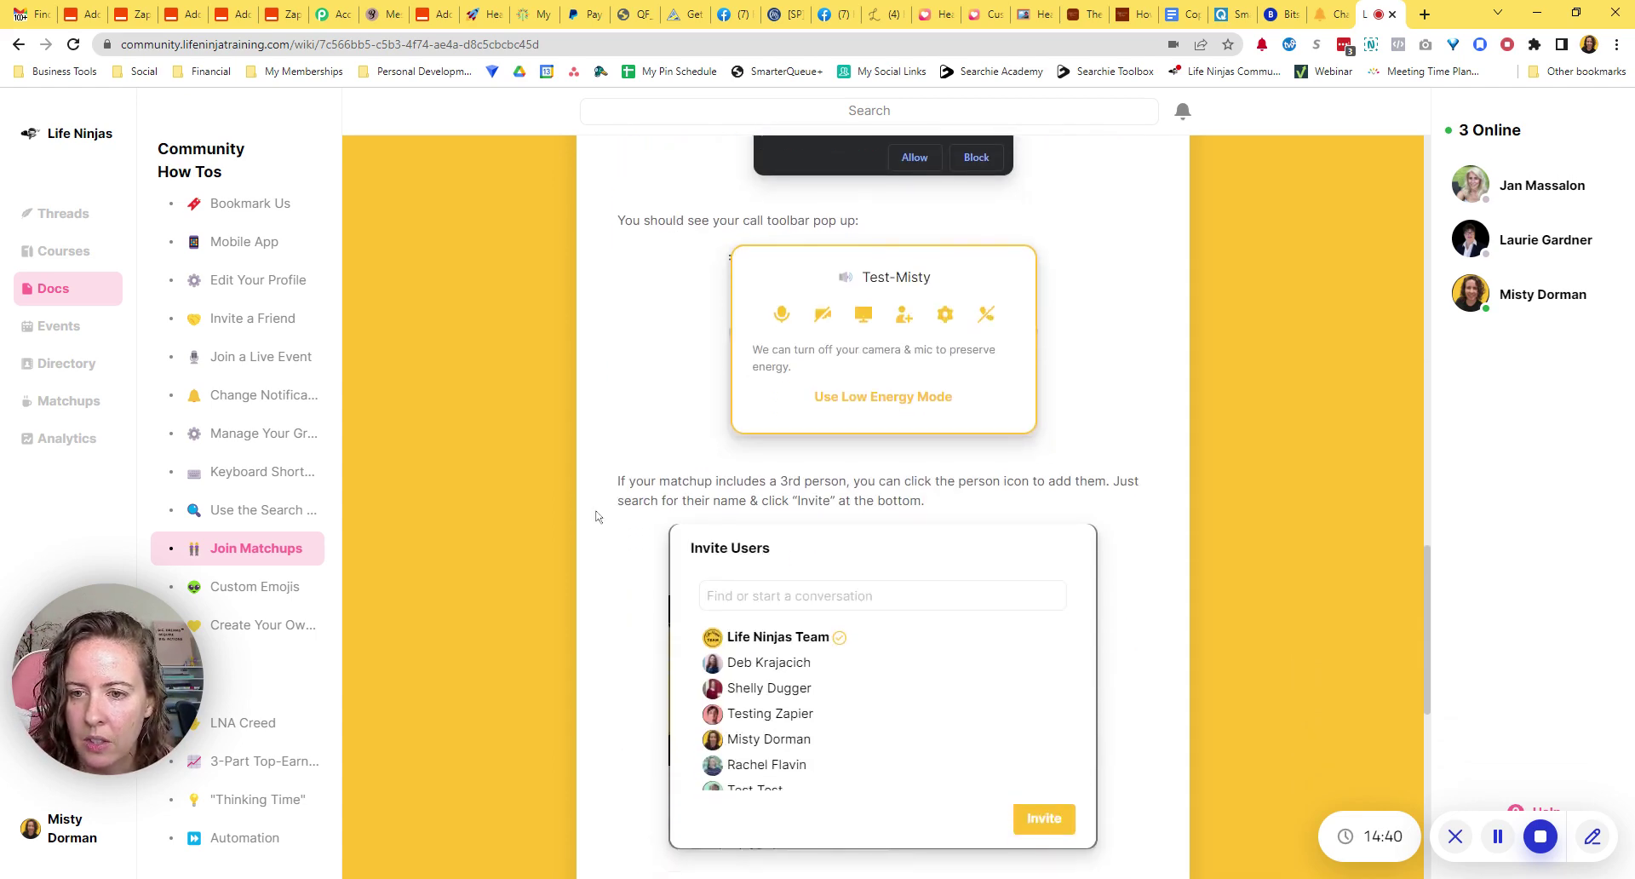
scroll(597, 516, "down", 5)
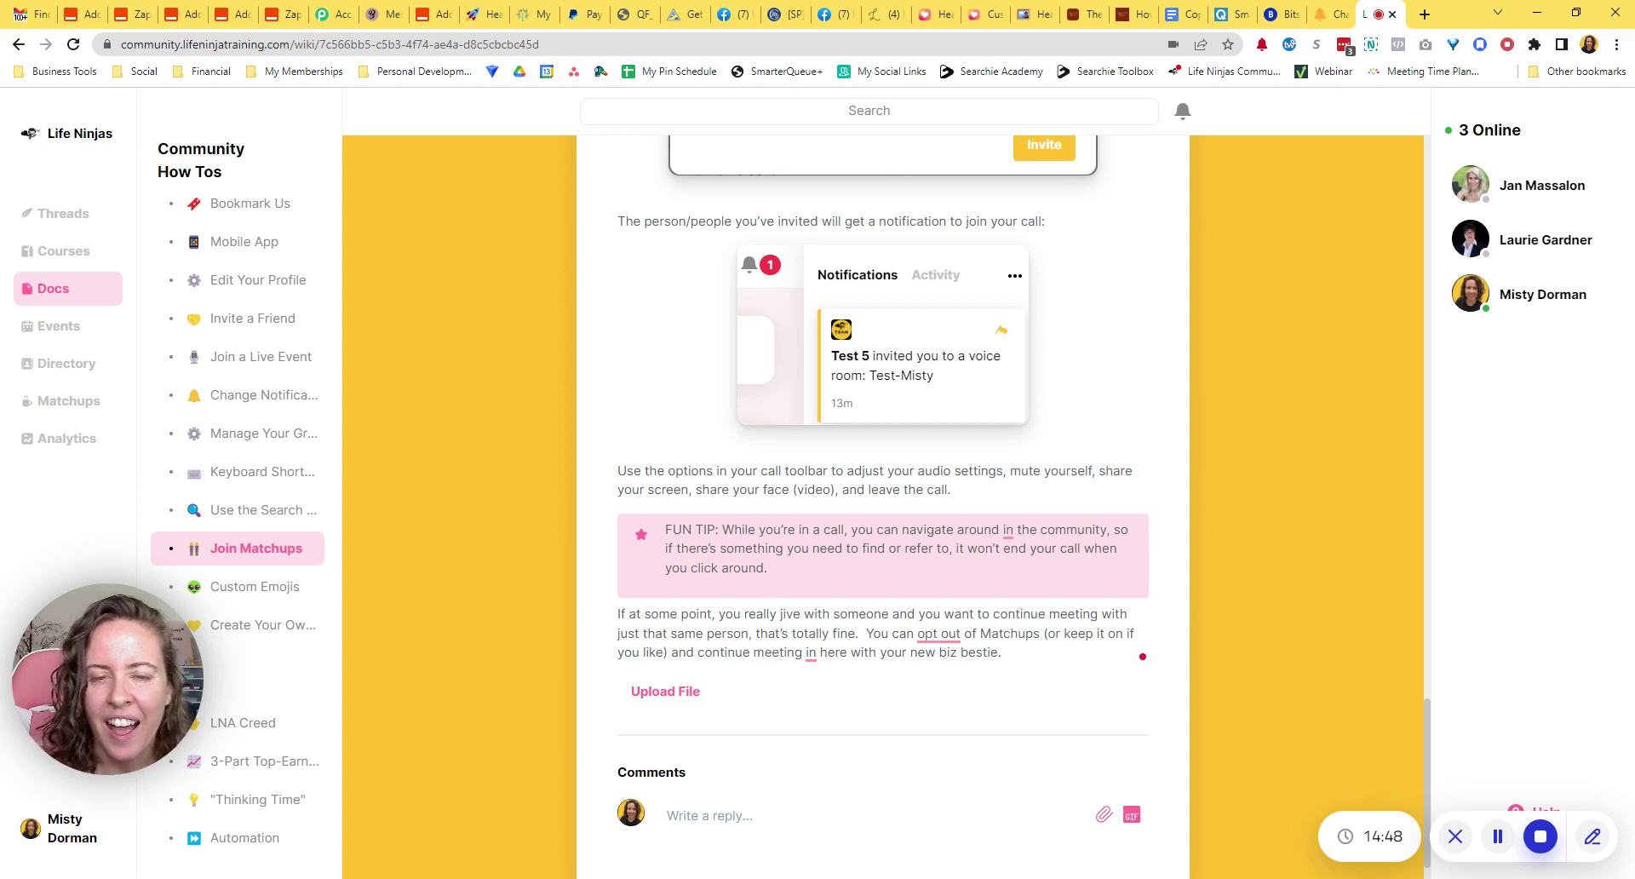
left_click(885, 548)
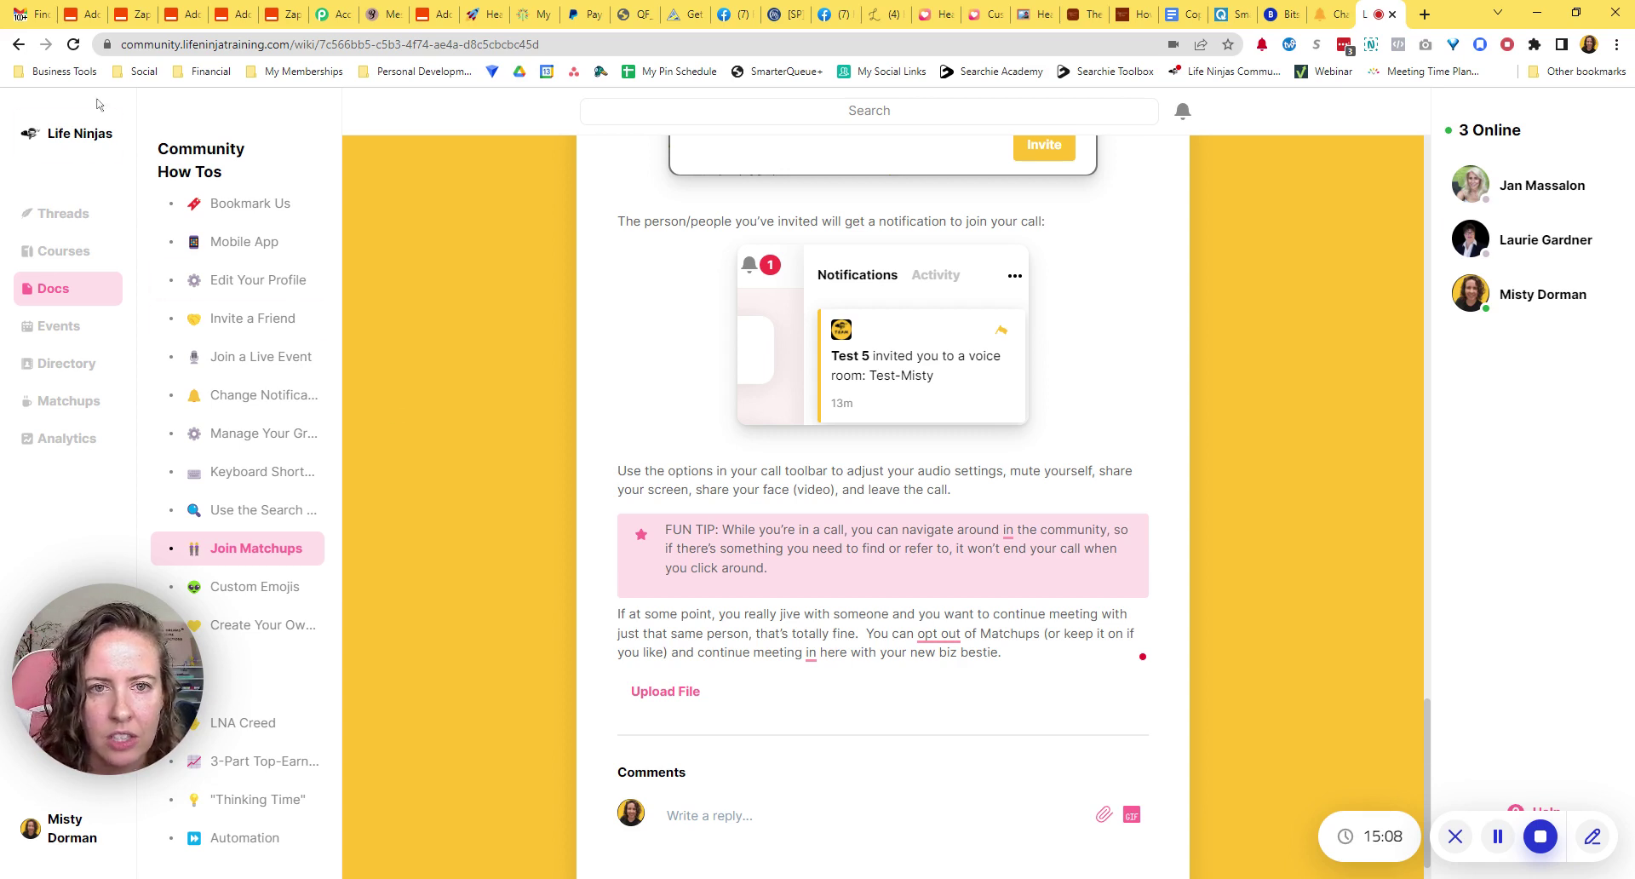
- Open the Announcements thread and view the post inviting the Ninjapreneurs group to join Matchups
left_click(64, 217)
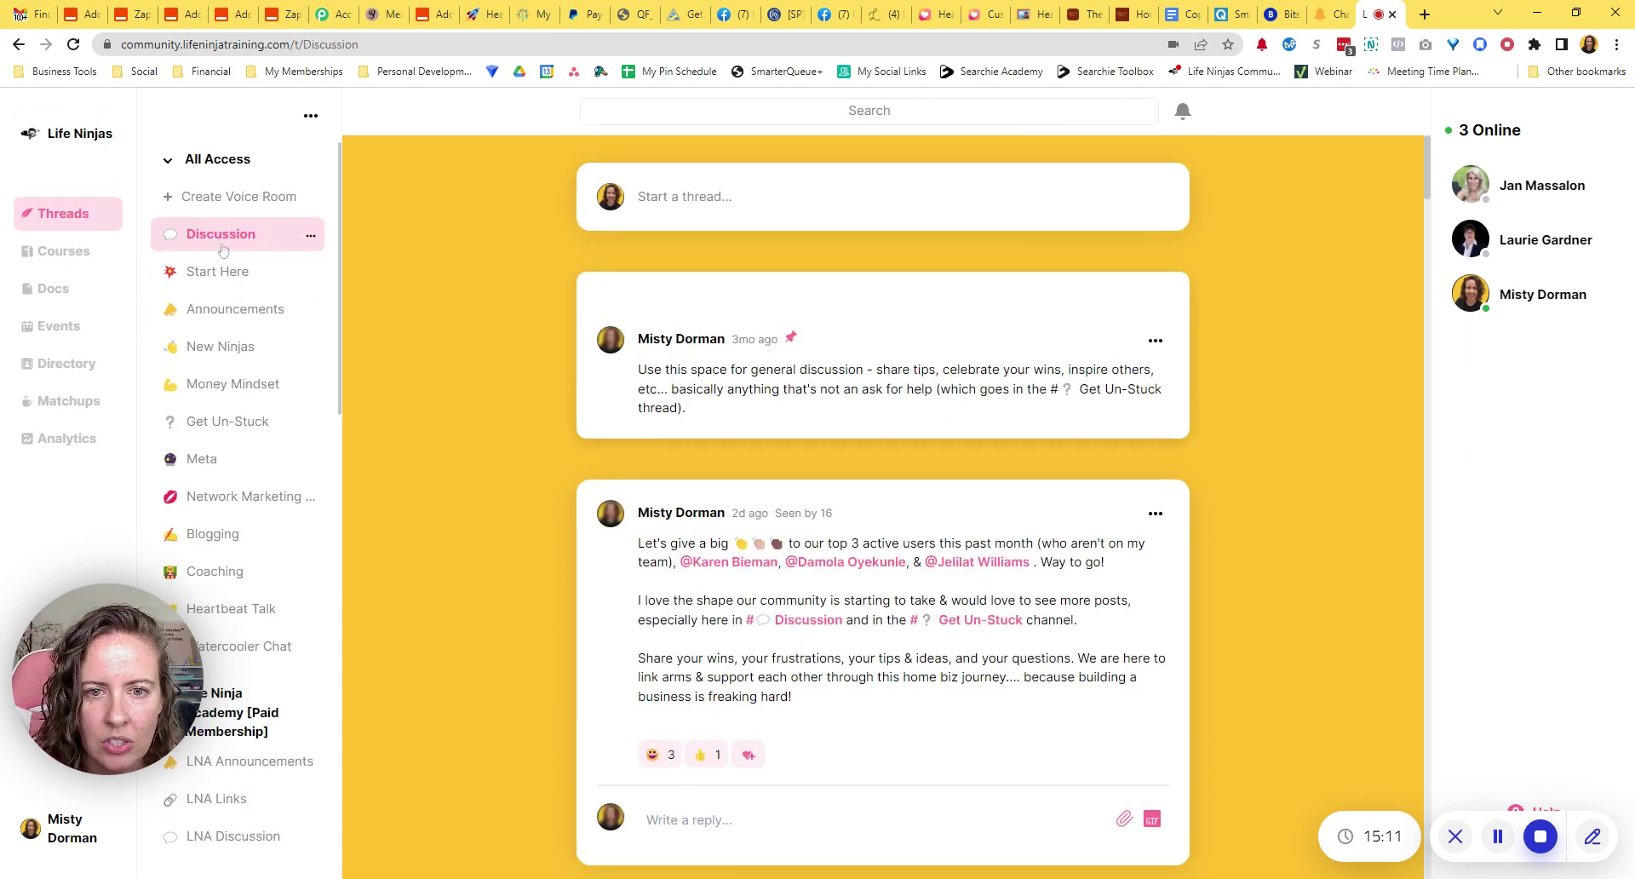
left_click(220, 309)
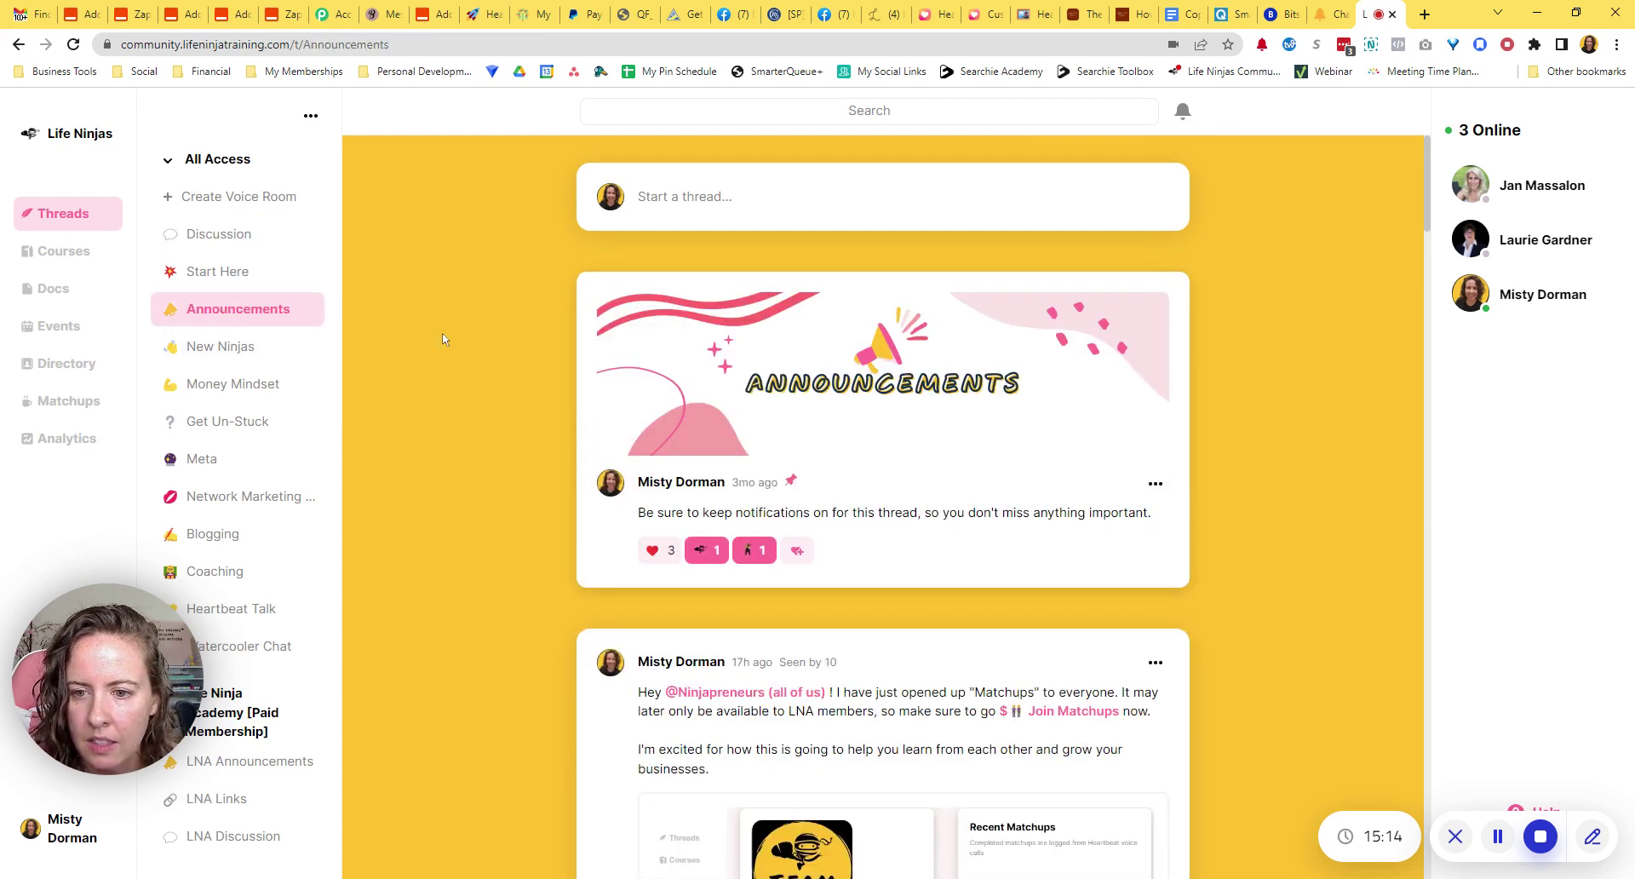
scroll(478, 354, "down", 3)
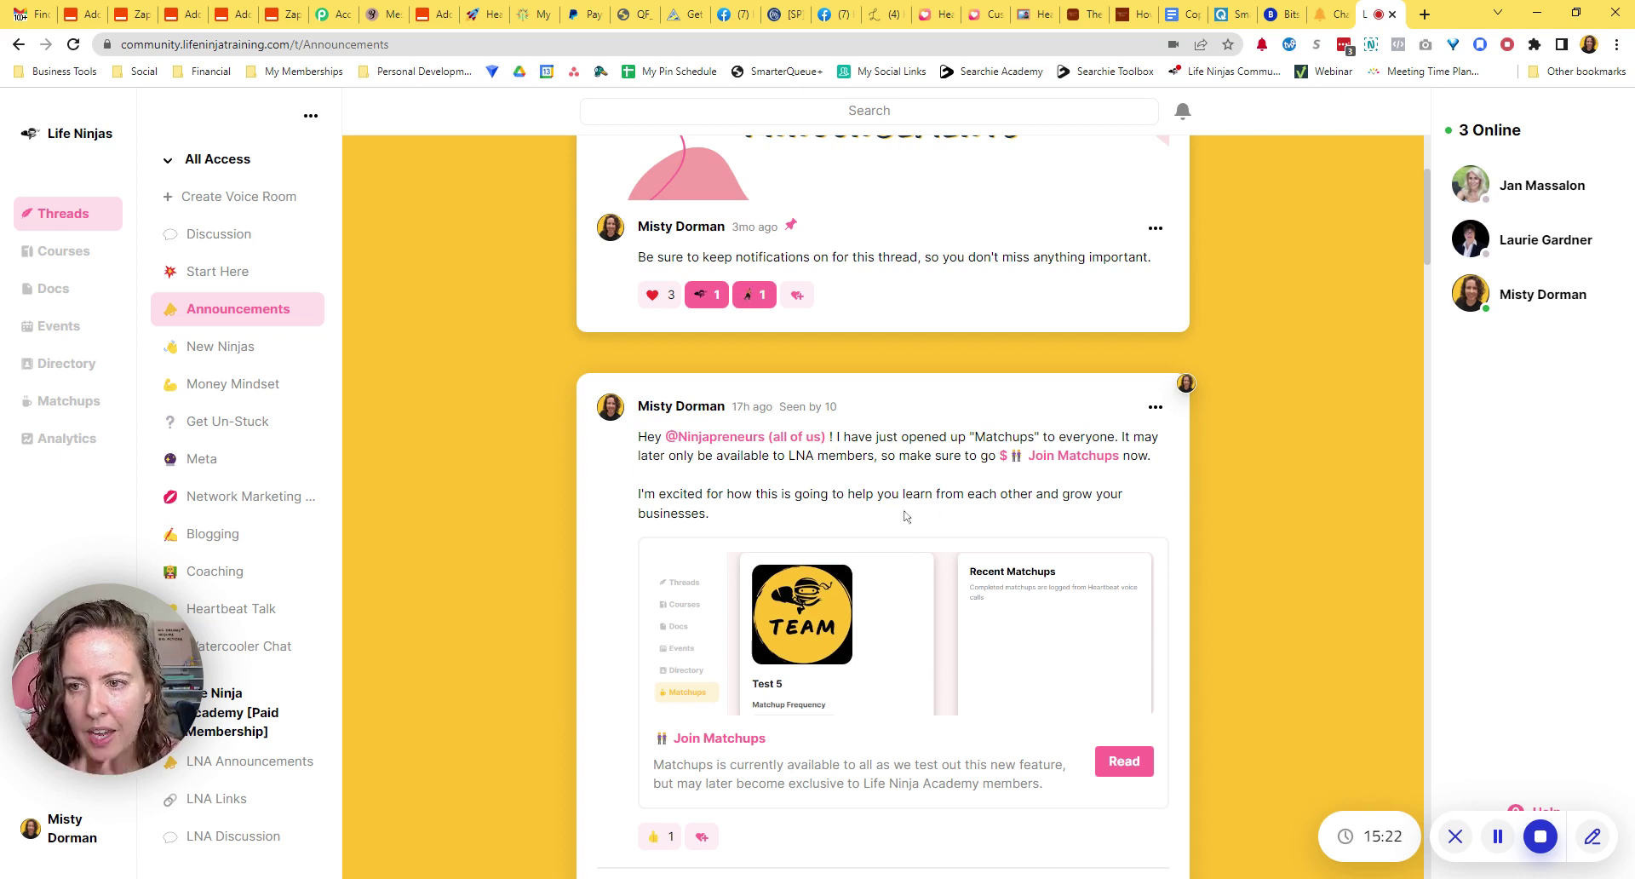
- Examine the Matchups announcement post, including its Join Matchups doc link, the doc preview card and the reply beneath it
scroll(906, 516, "down", 4)
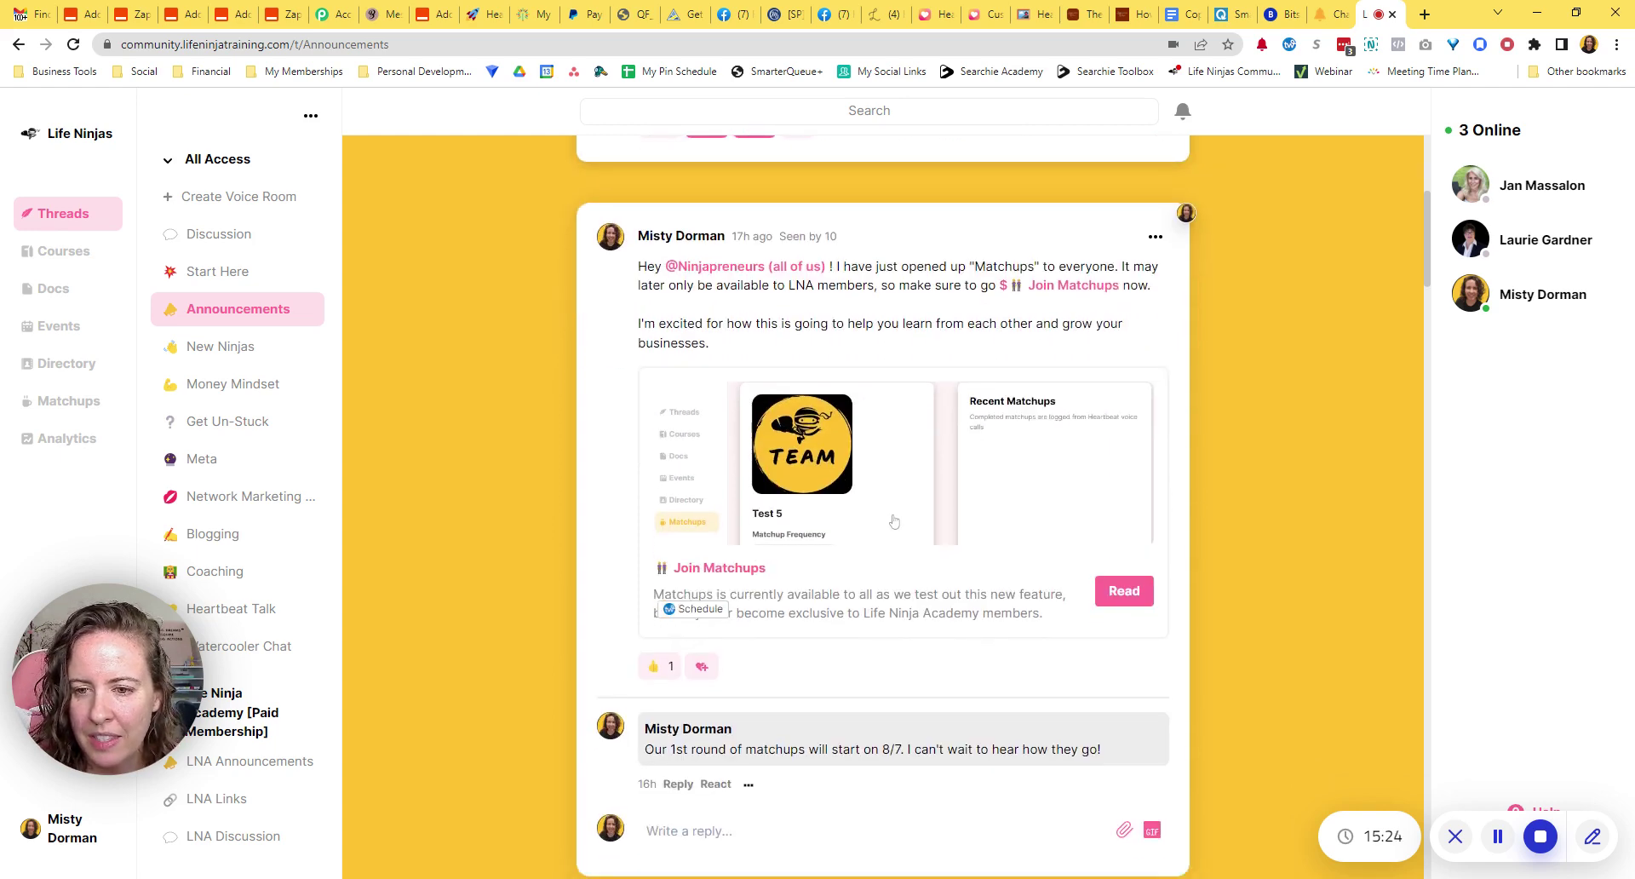
scroll(766, 366, "up", 2)
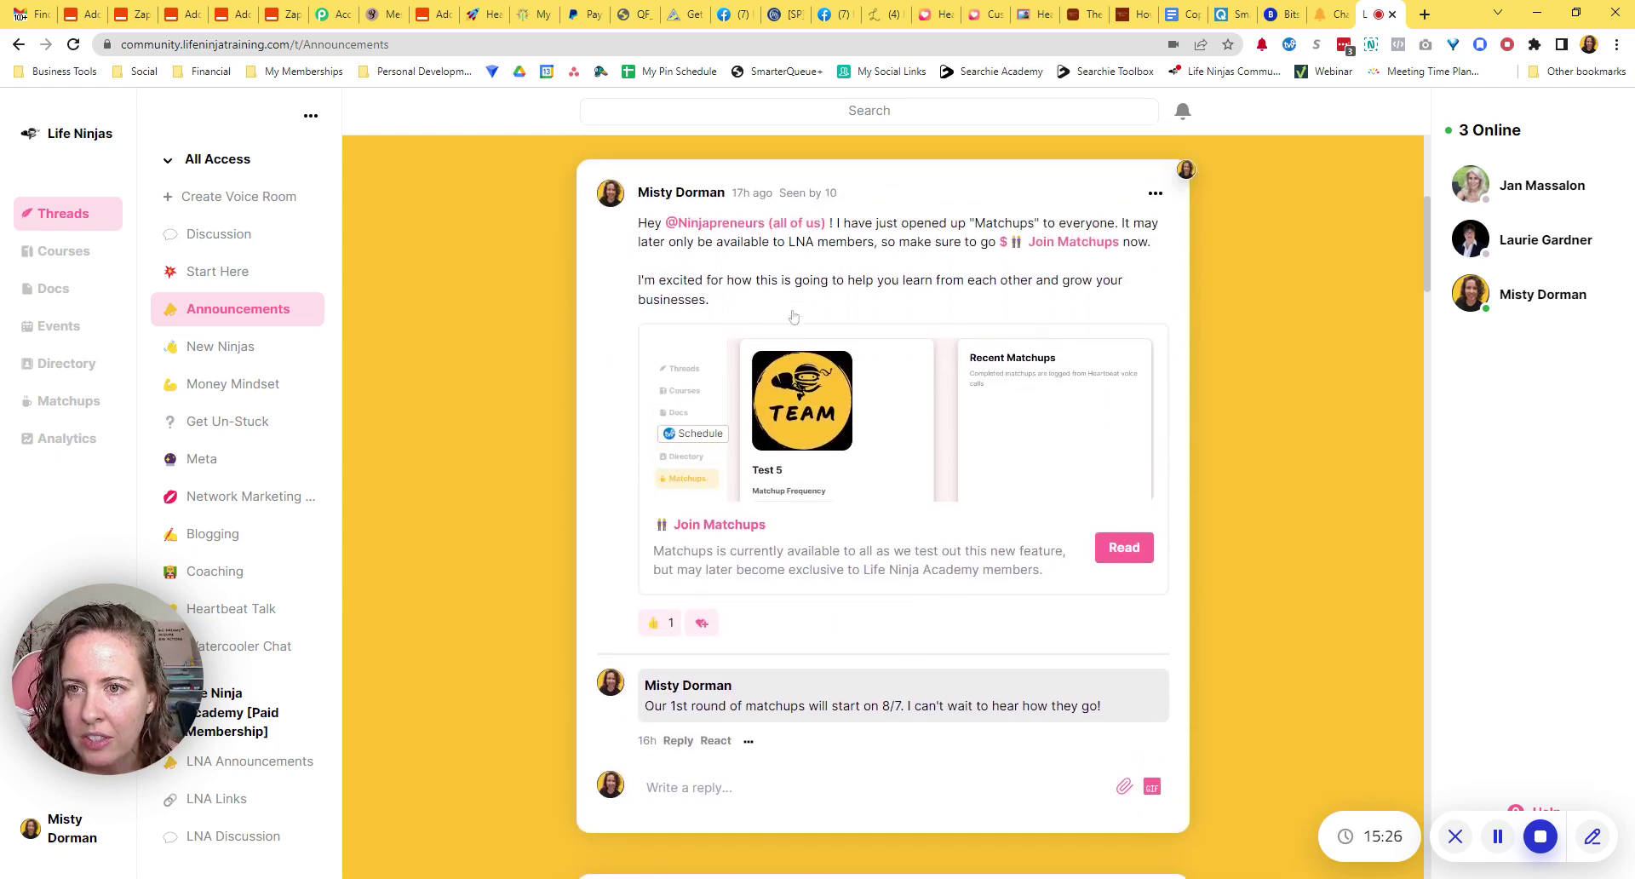
left_click_drag(996, 286, 1123, 294)
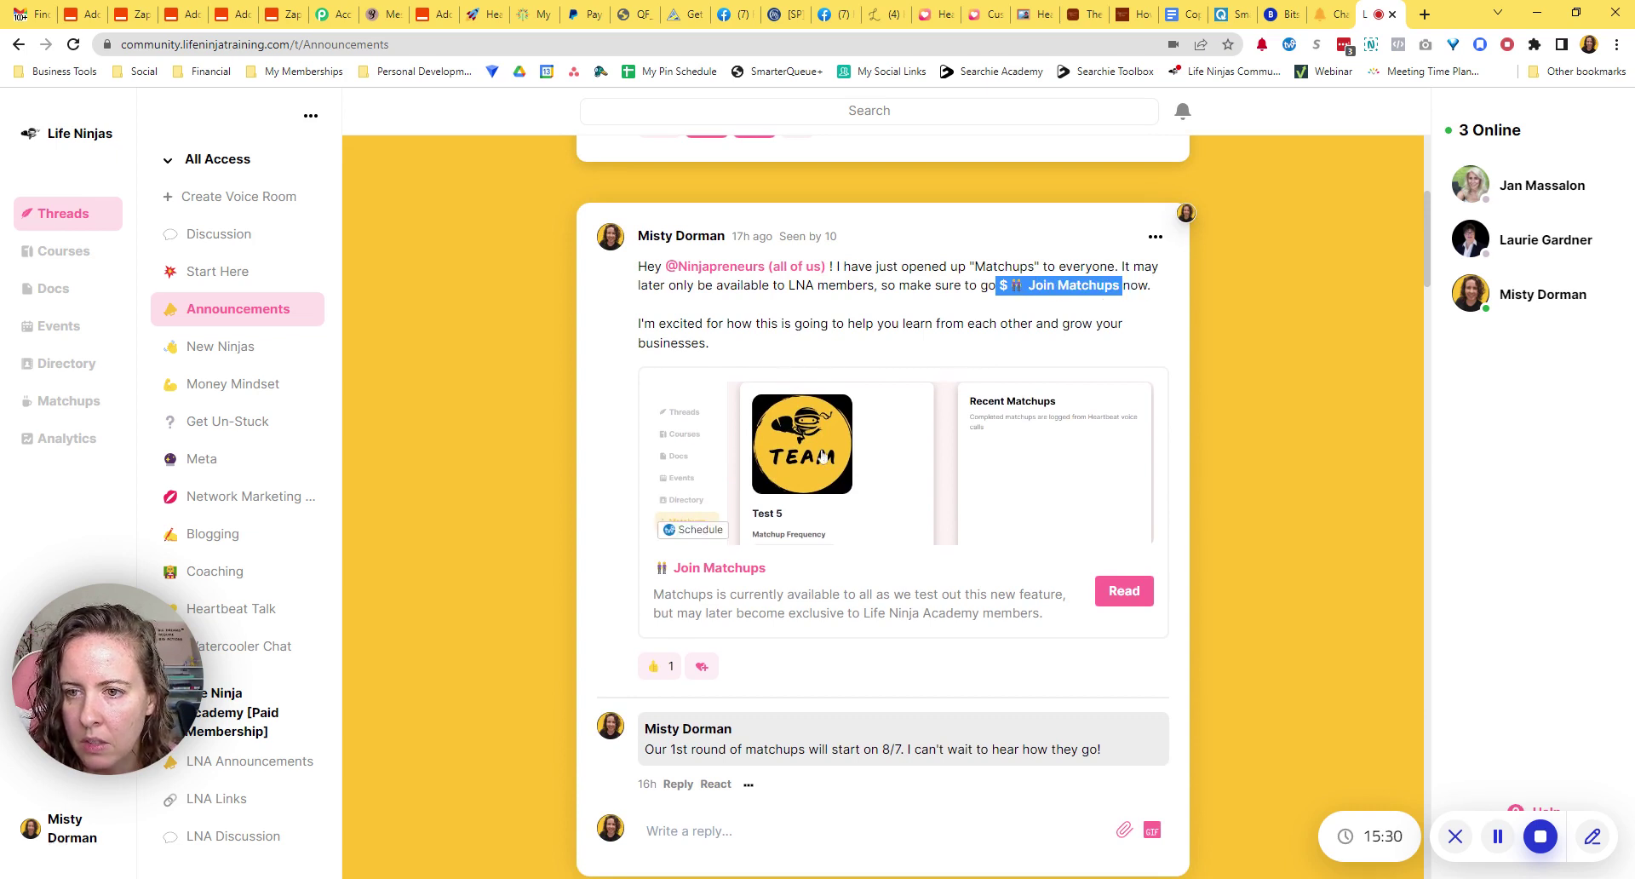
left_click(852, 349)
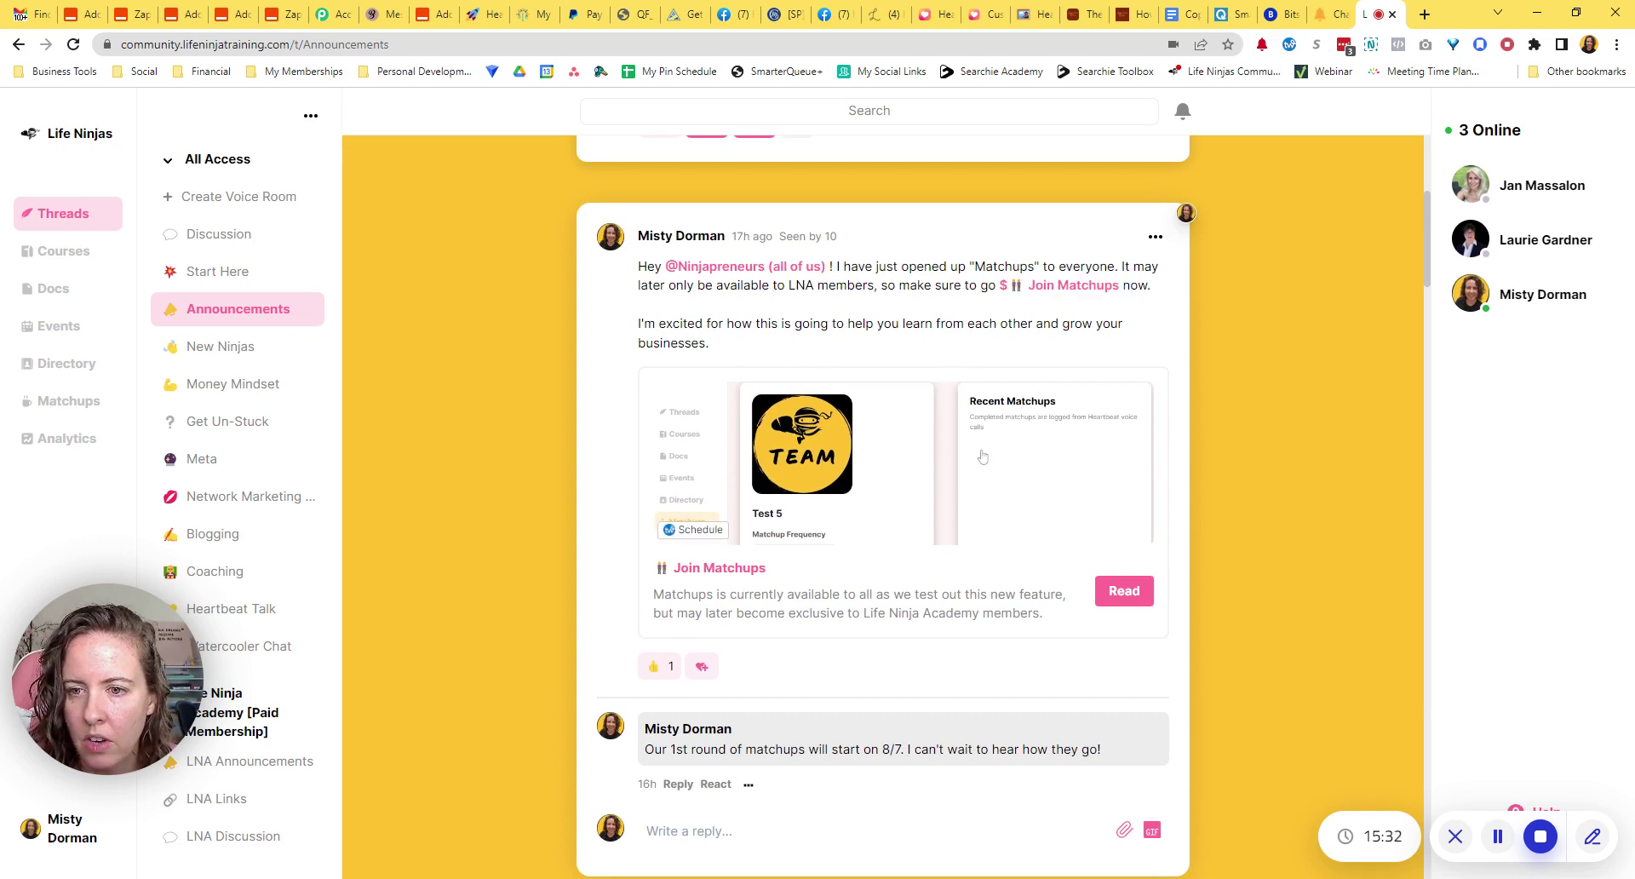
scroll(886, 477, "down", 1)
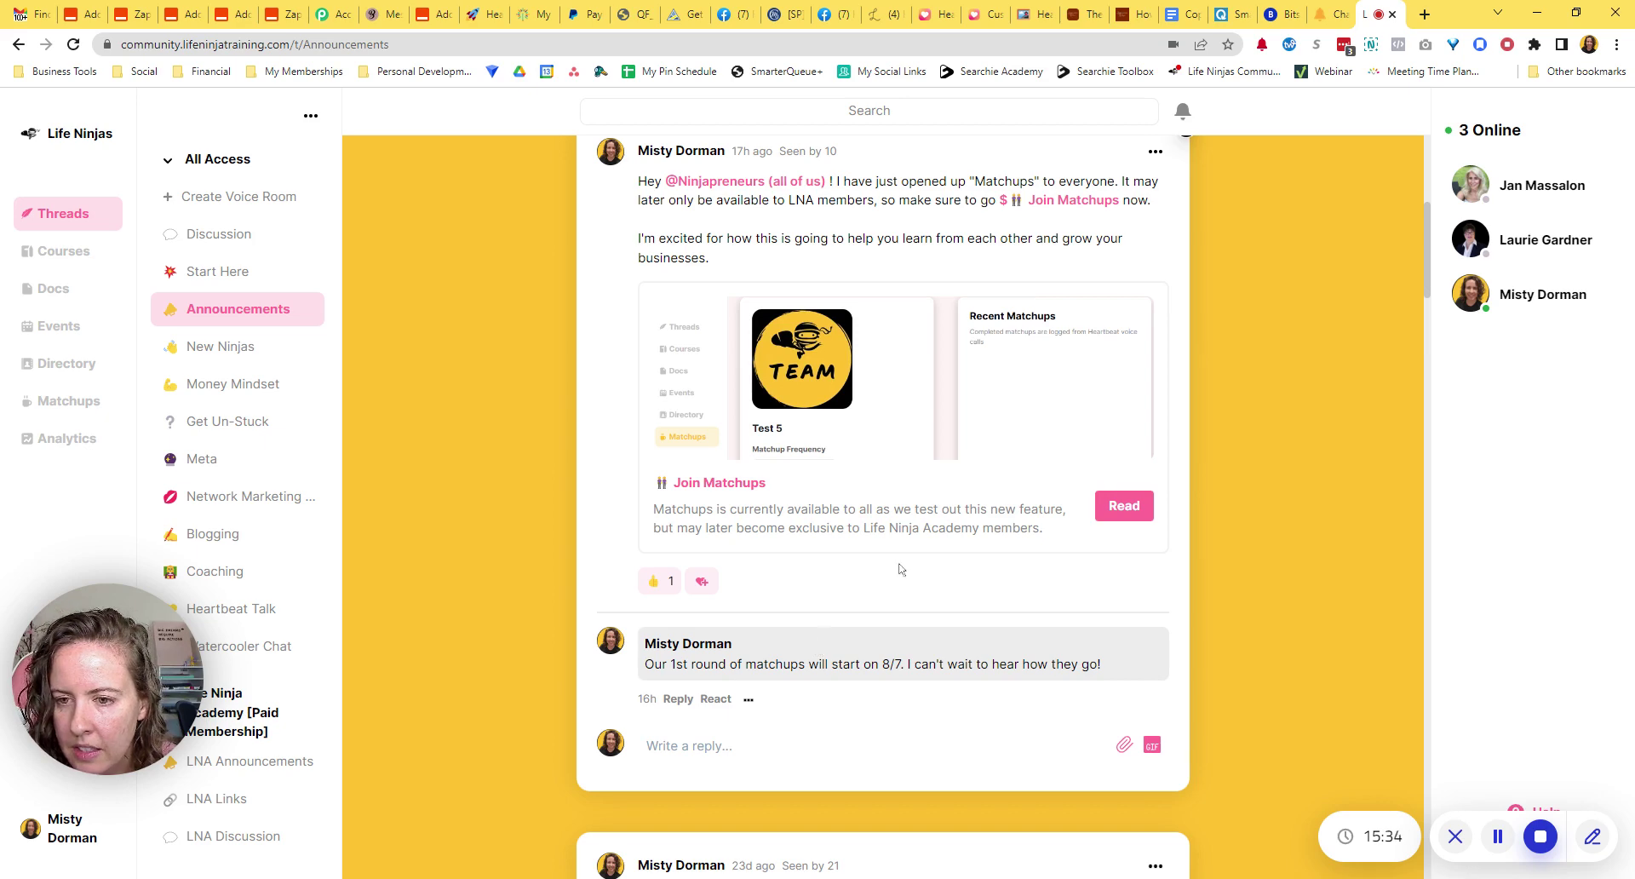
scroll(816, 644, "up", 3)
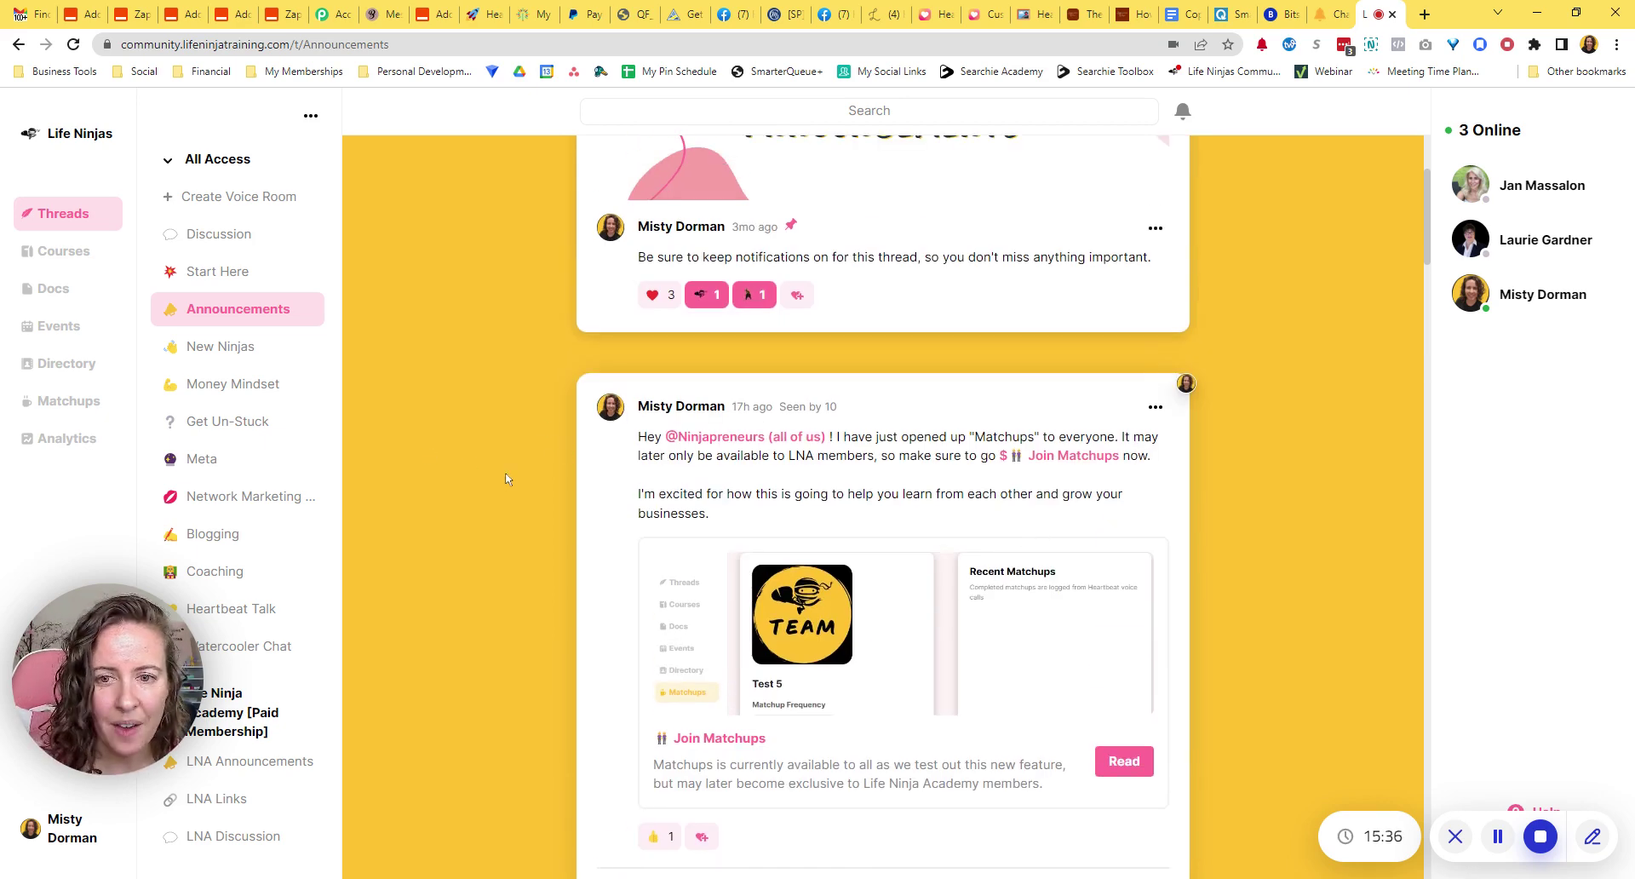